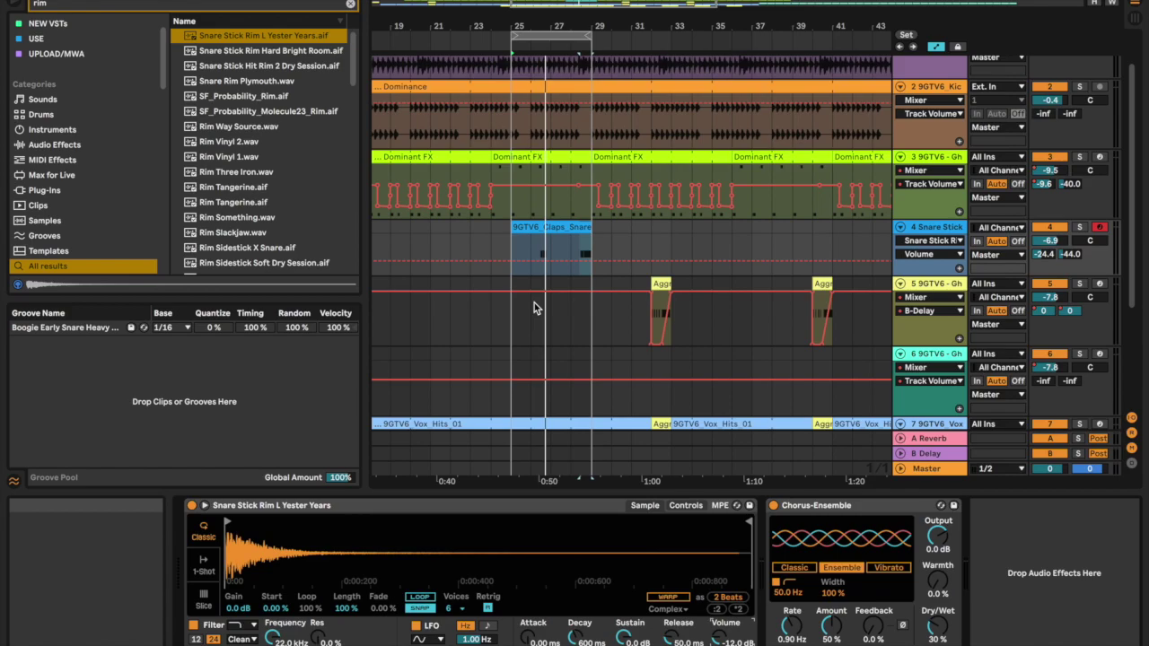
Hide the browser and the device view to enlarge the arrangement.
scroll(534, 303, "up", 2)
scroll(534, 303, "down", 4)
scroll(534, 303, "up", 6)
scroll(534, 302, "left", 1)
scroll(534, 303, "left", 1)
scroll(534, 303, "down", 4)
scroll(534, 303, "up", 5)
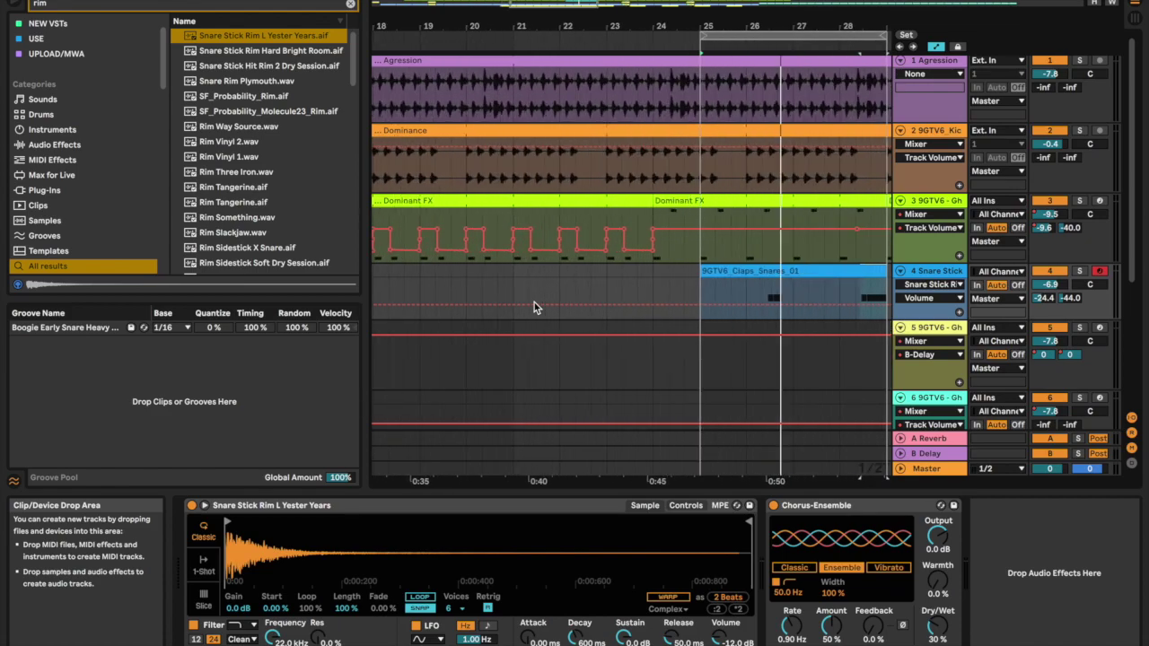
key("ctrl+alt+b")
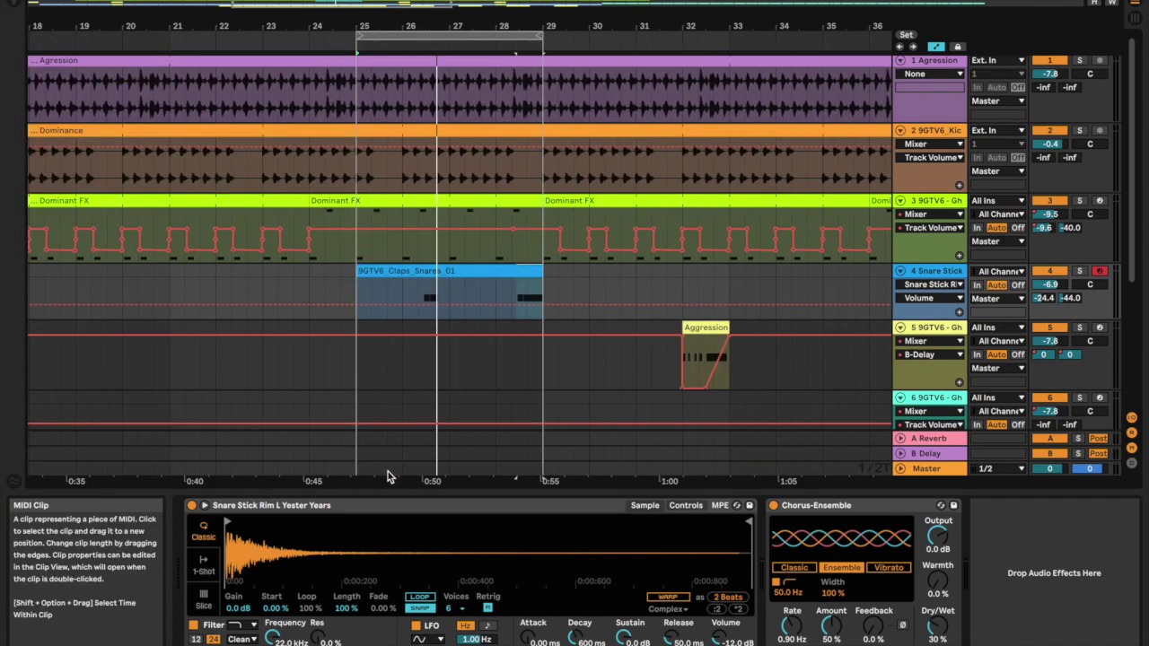
double_click(396, 493)
Play the arrangement from the start of the song and lower the system volume by two steps.
scroll(397, 493, "left", 8)
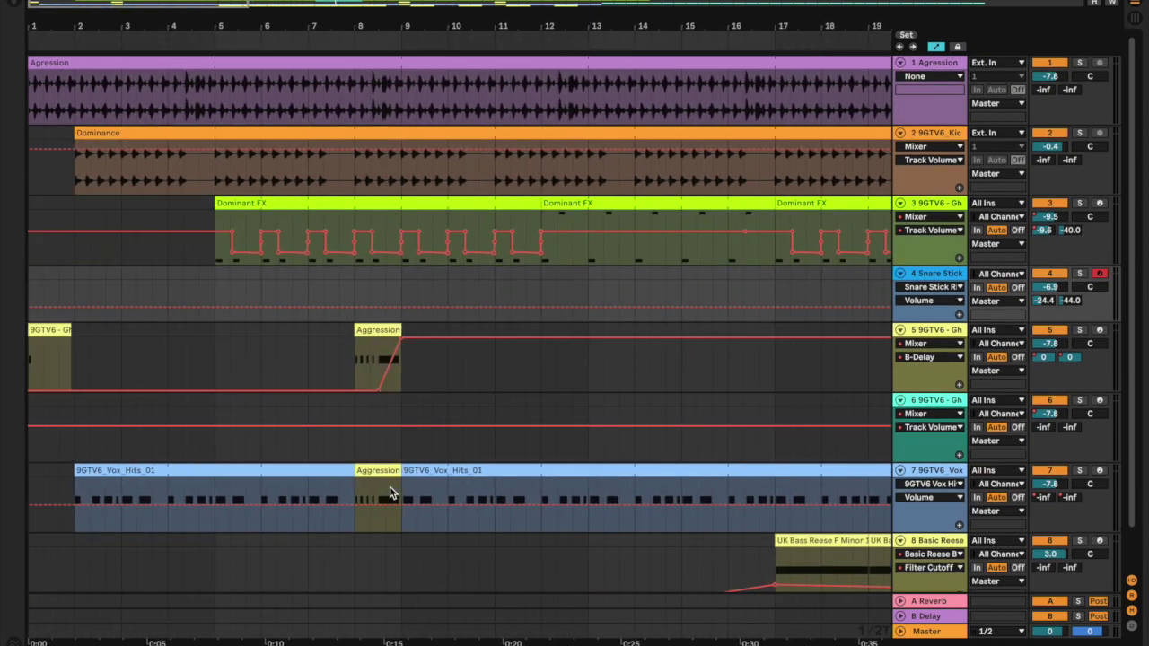
scroll(392, 493, "down", 5)
key("space")
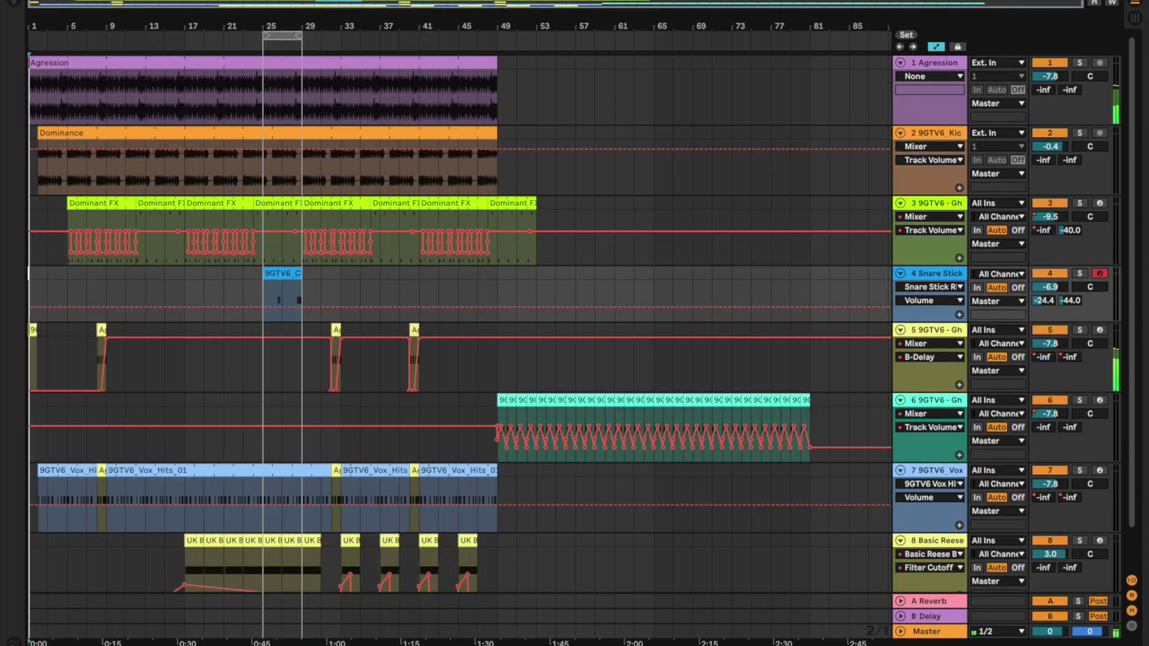
scroll(341, 252, "up", 5)
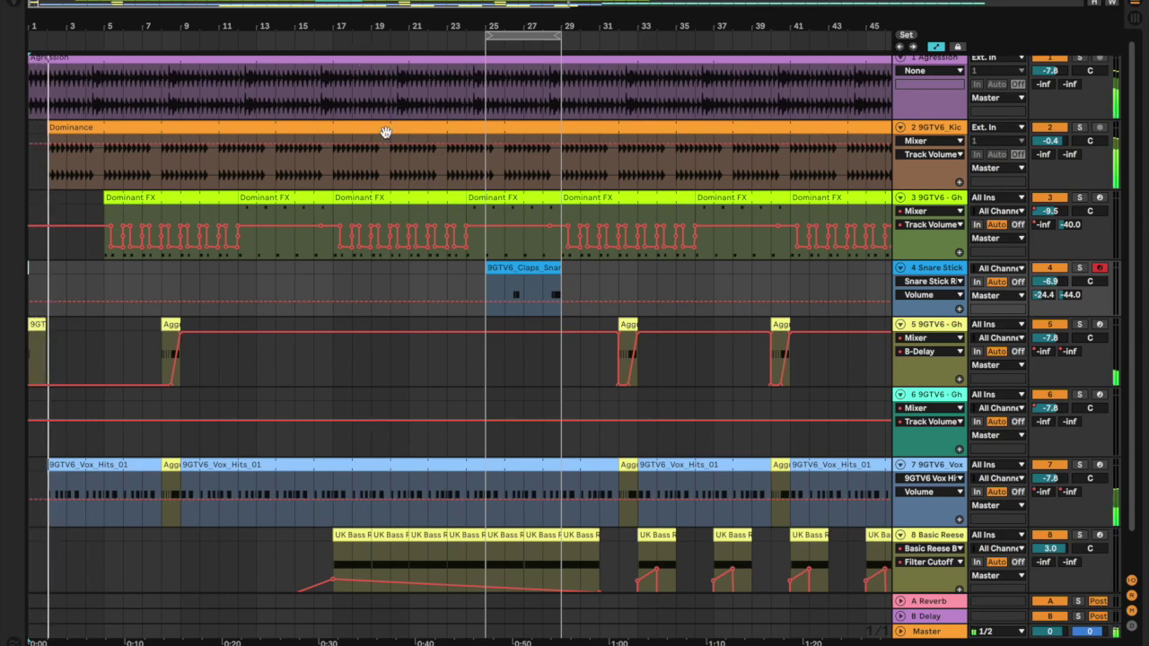
key("XF86AudioLowerVolume")
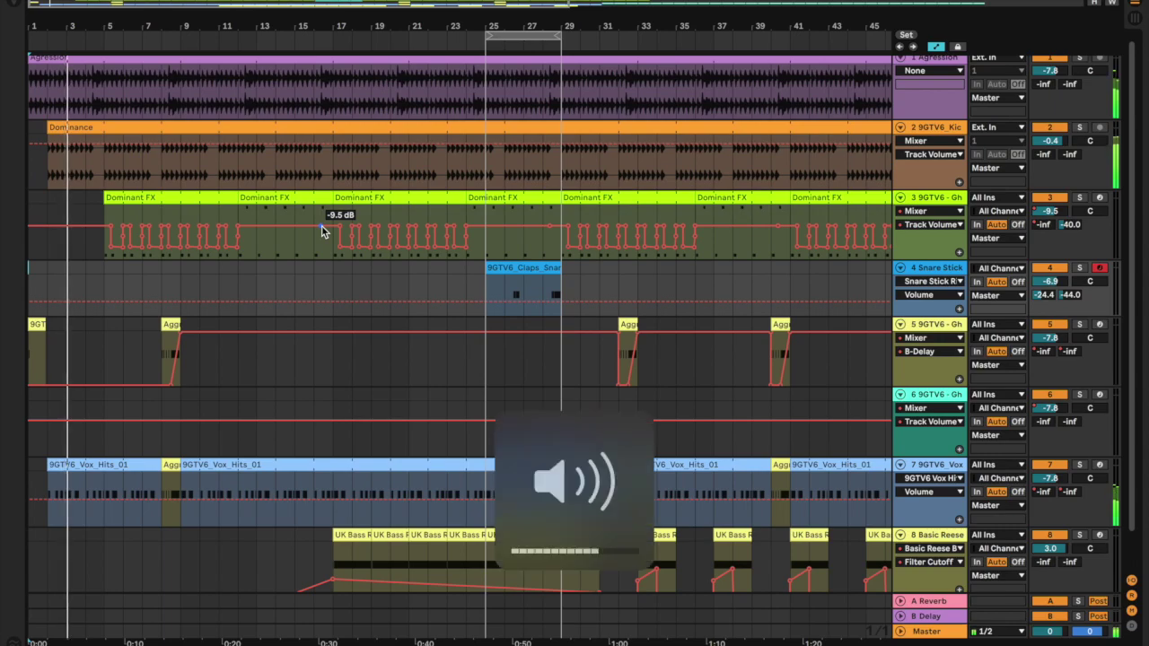
key("XF86AudioLowerVolume")
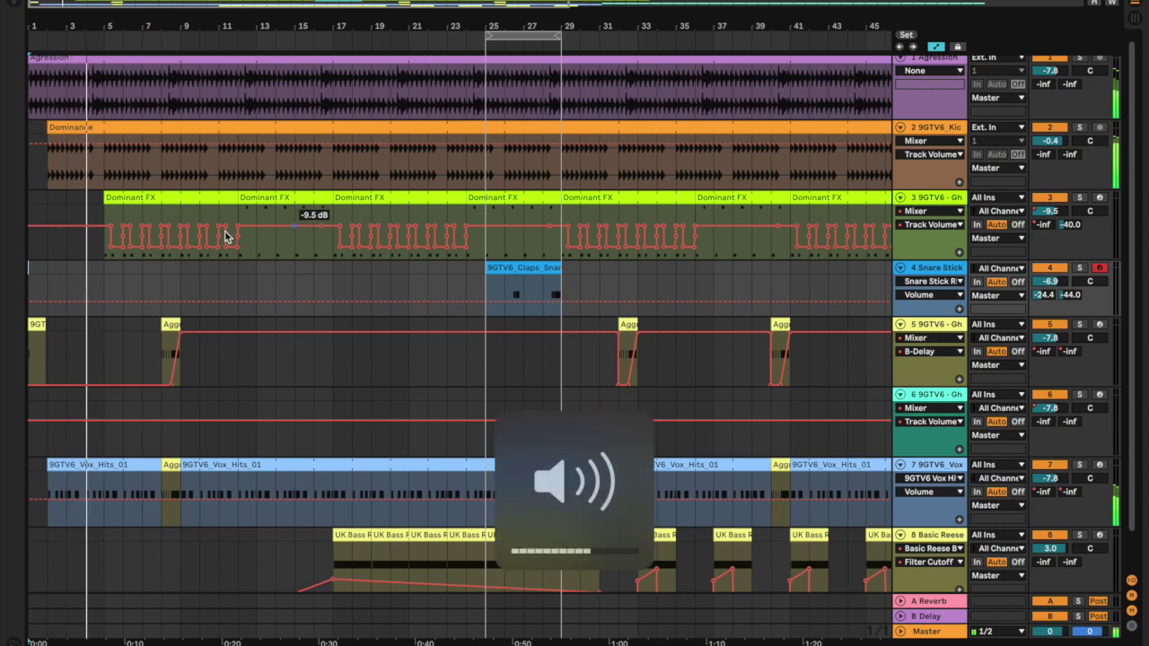
scroll(75, 259, "up", 5)
scroll(76, 259, "down", 5)
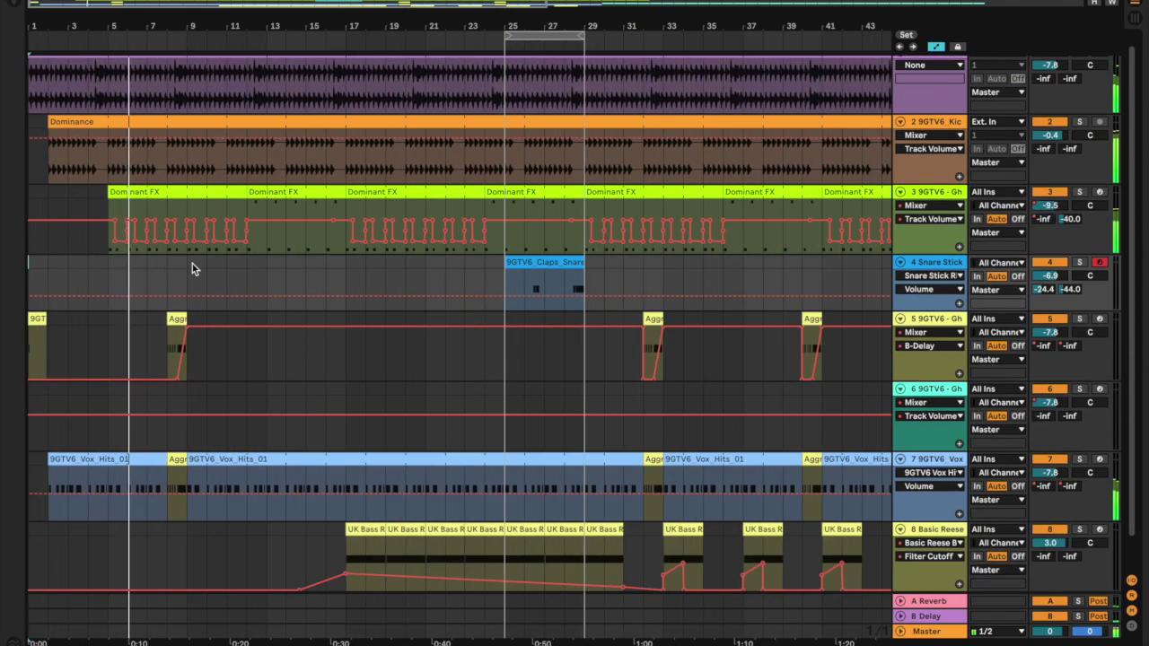
Try to switch off the arrangement loop spanning bars 25 to 29.
key("minus")
right_click(395, 43)
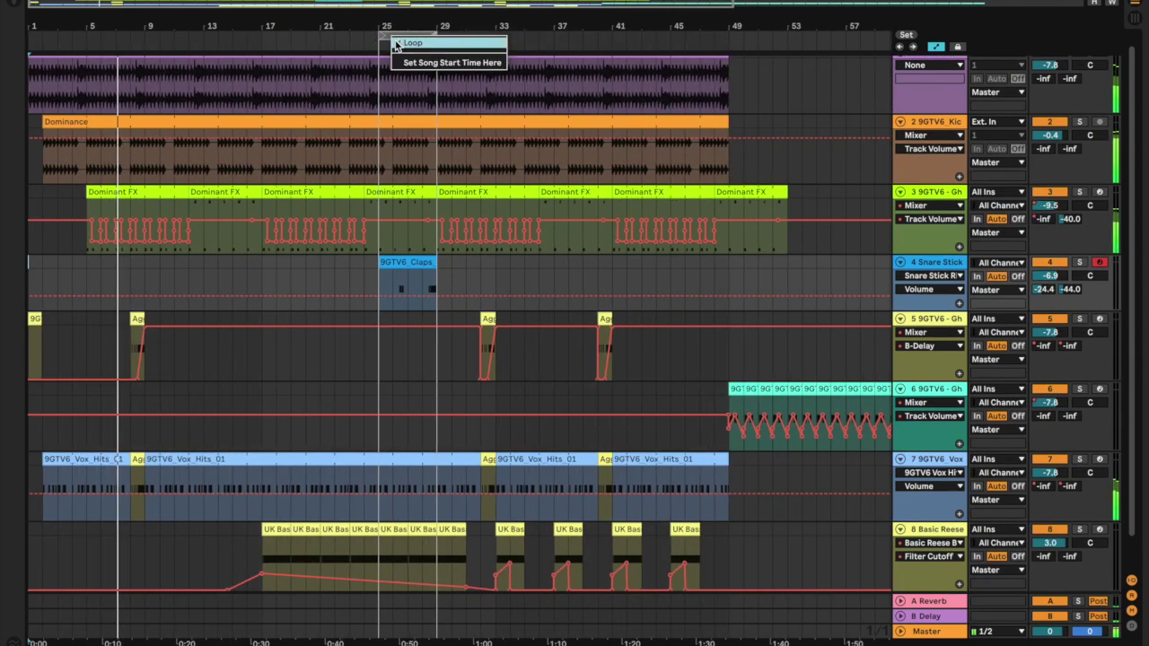
left_click(396, 45)
Turn off the automation display in the arrangement.
scroll(119, 262, "up", 5)
scroll(119, 261, "left", 1)
scroll(119, 262, "down", 1)
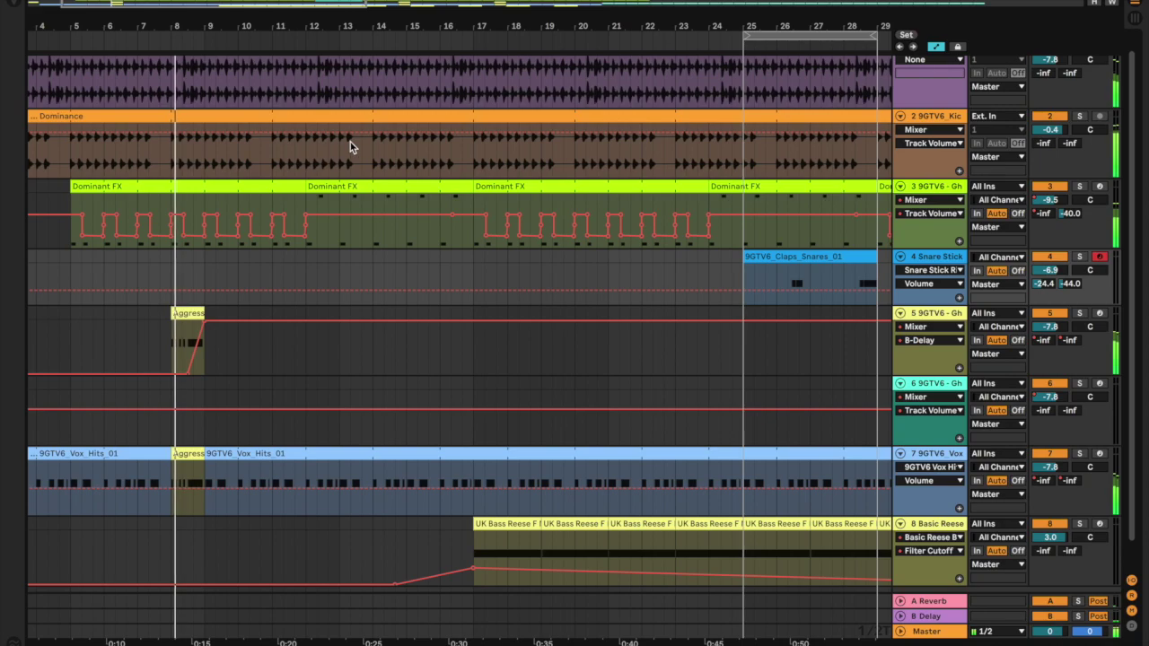
scroll(306, 306, "down", 5)
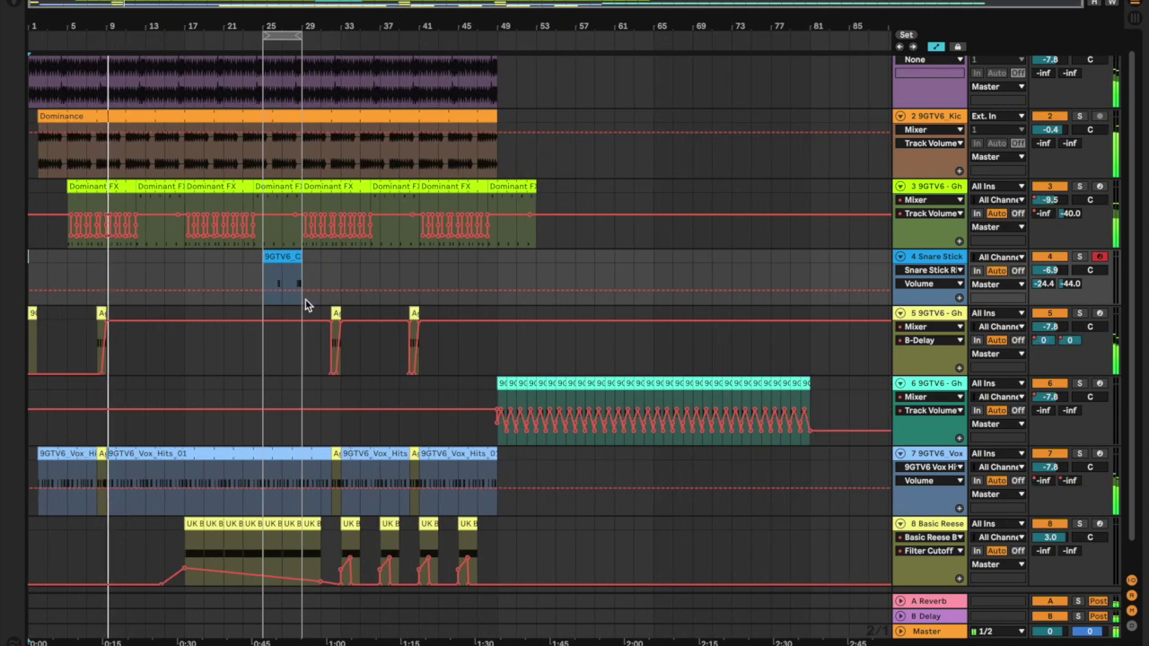
scroll(543, 264, "up", 1)
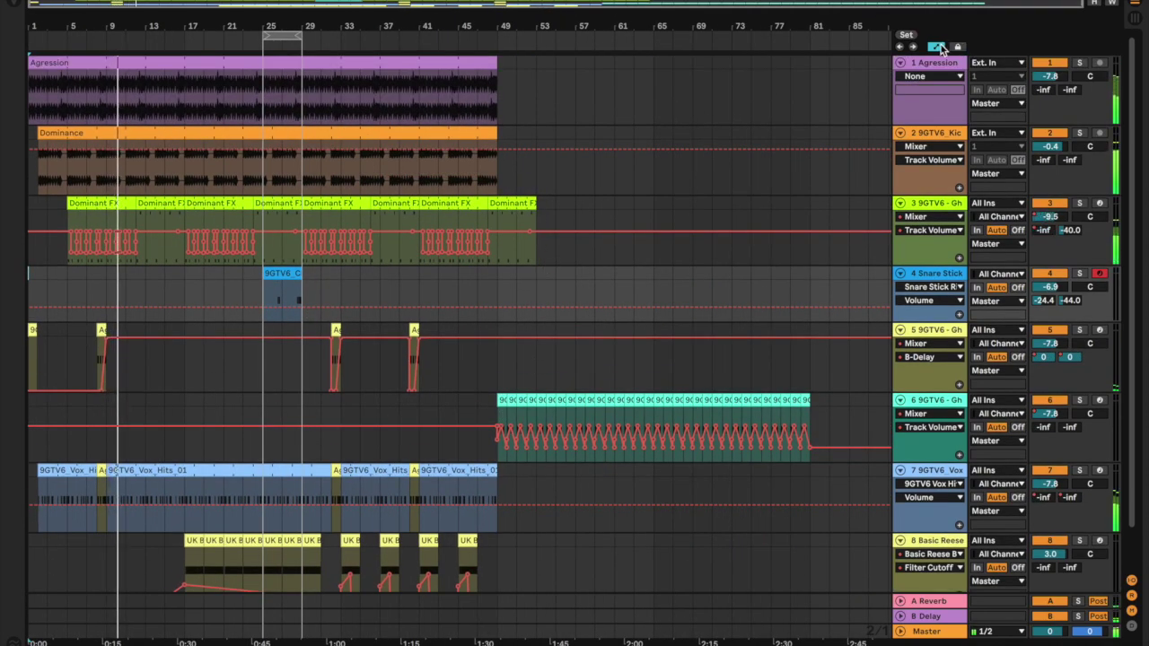
left_click(937, 46)
Copy bars 1 to 49 of all tracks and paste them at bar 81, where the teal clips on track 6 end.
left_click_drag(500, 74, 7, 599)
scroll(472, 475, "down", 3)
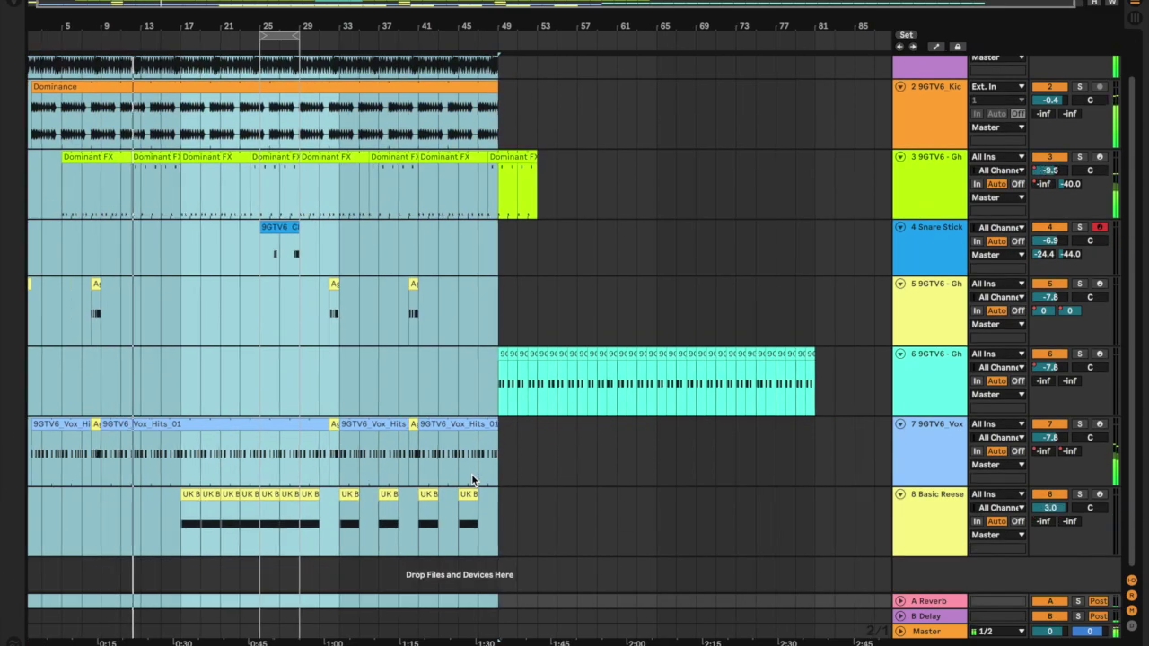
scroll(472, 474, "up", 3)
left_click(816, 99)
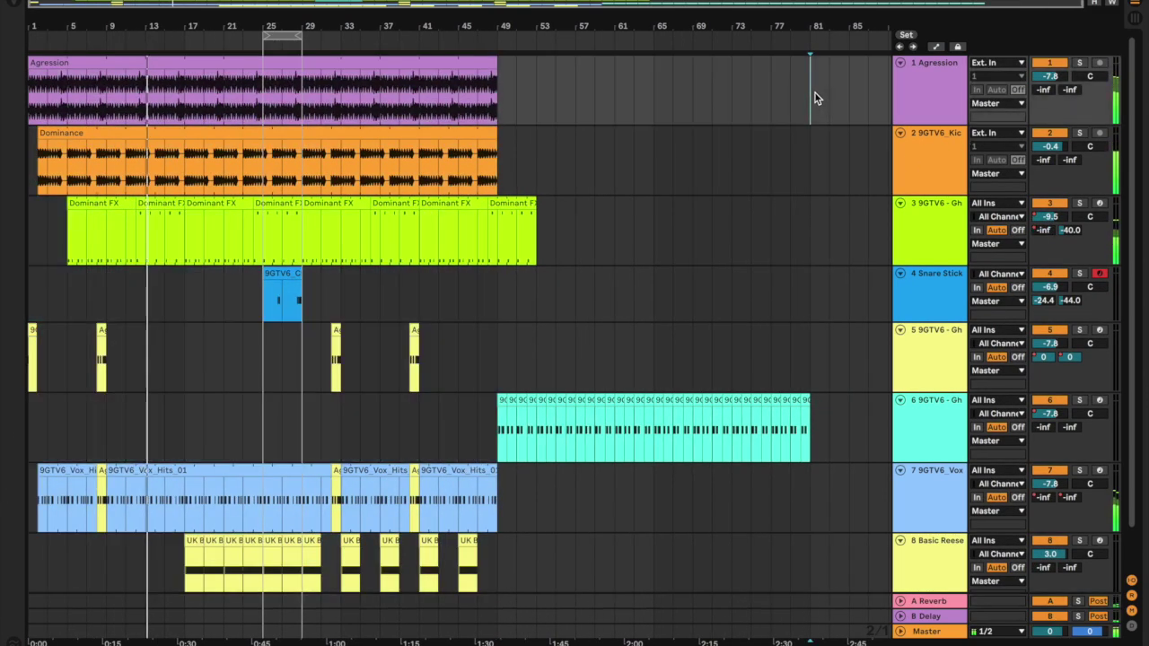
key("super+v")
scroll(794, 203, "down", 3)
scroll(677, 203, "down", 3)
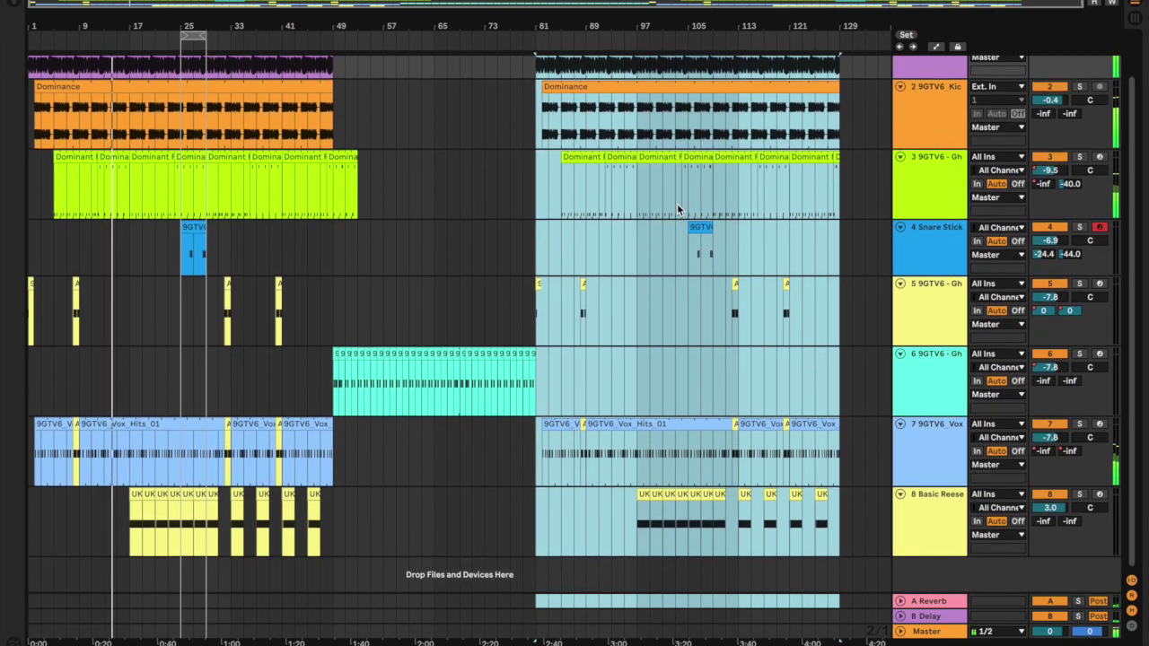
scroll(676, 203, "up", 3)
Duplicate the last Dominant FX clip of the first section seven times to fill the gap before the repeated section.
left_click(394, 217)
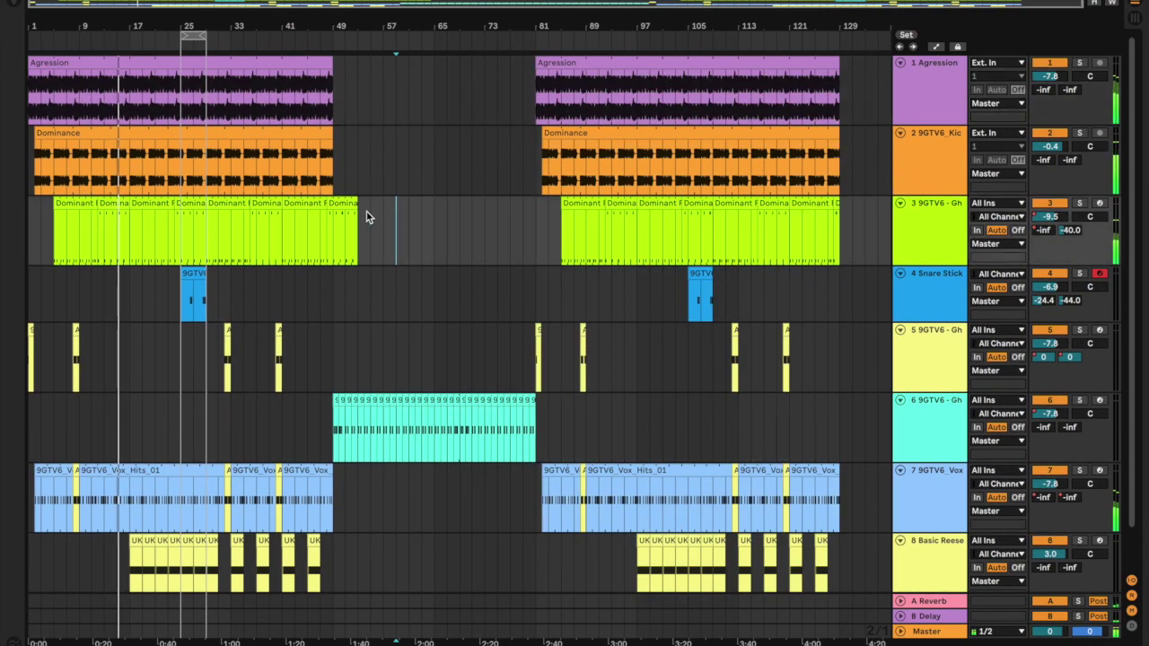
scroll(367, 216, "up", 5)
scroll(367, 216, "left", 3)
scroll(367, 216, "down", 4)
left_click(391, 197)
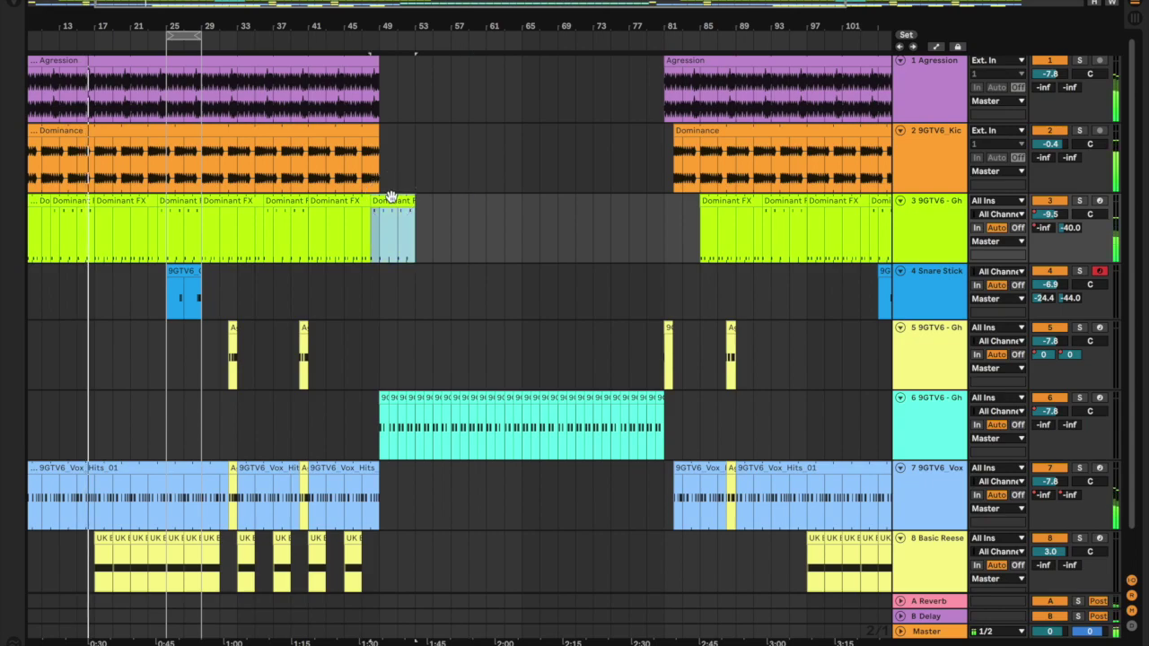
key("ctrl+d")
key("ctrl+d")
key("ctrl+d")
key("ctrl+d")
key("ctrl+d")
key("ctrl+d")
key("ctrl+d")
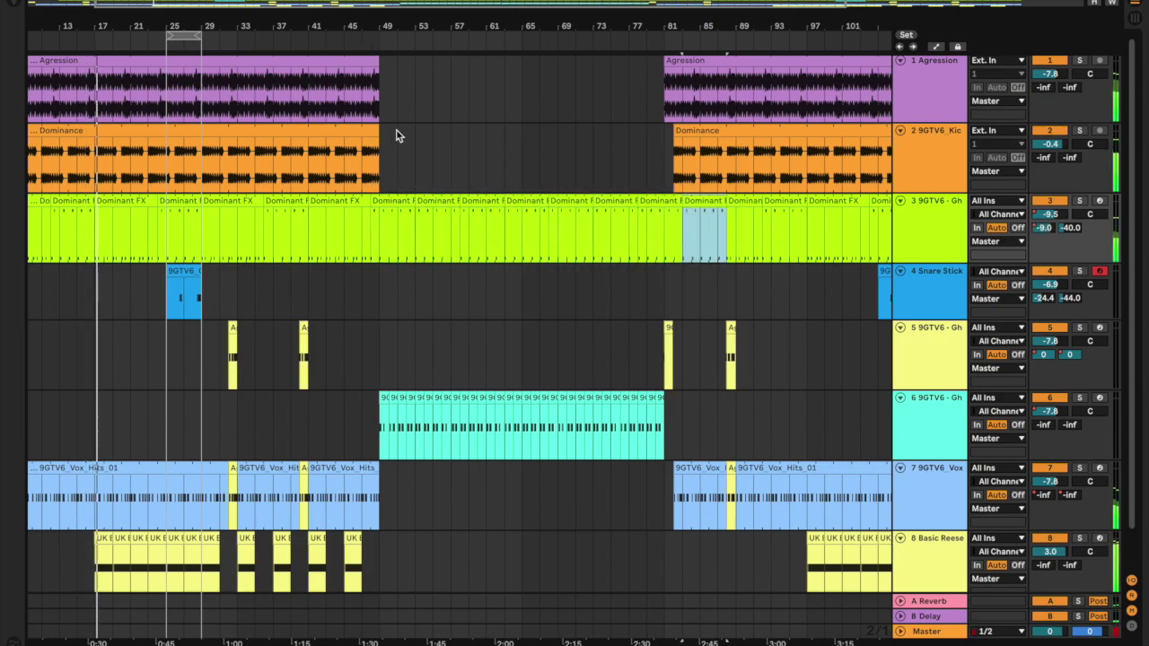
Switch off the arrangement loop spanning bars 25 to 29.
scroll(282, 190, "down", 3)
scroll(283, 189, "left", 3)
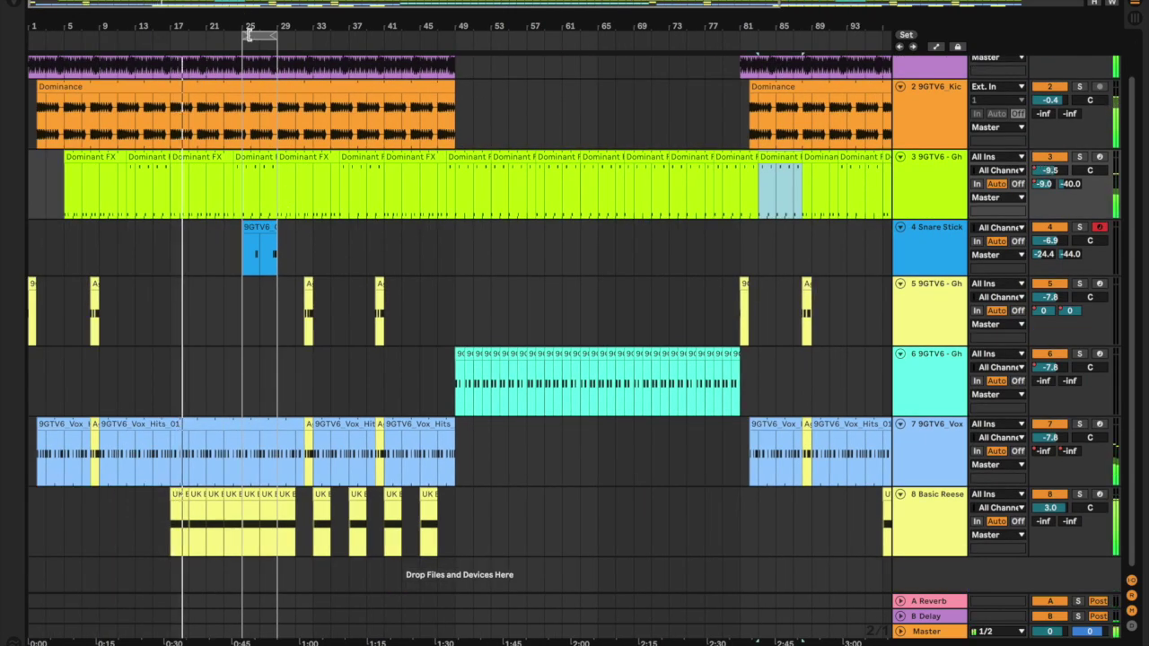
right_click(250, 36)
left_click(264, 44)
scroll(368, 134, "down", 3)
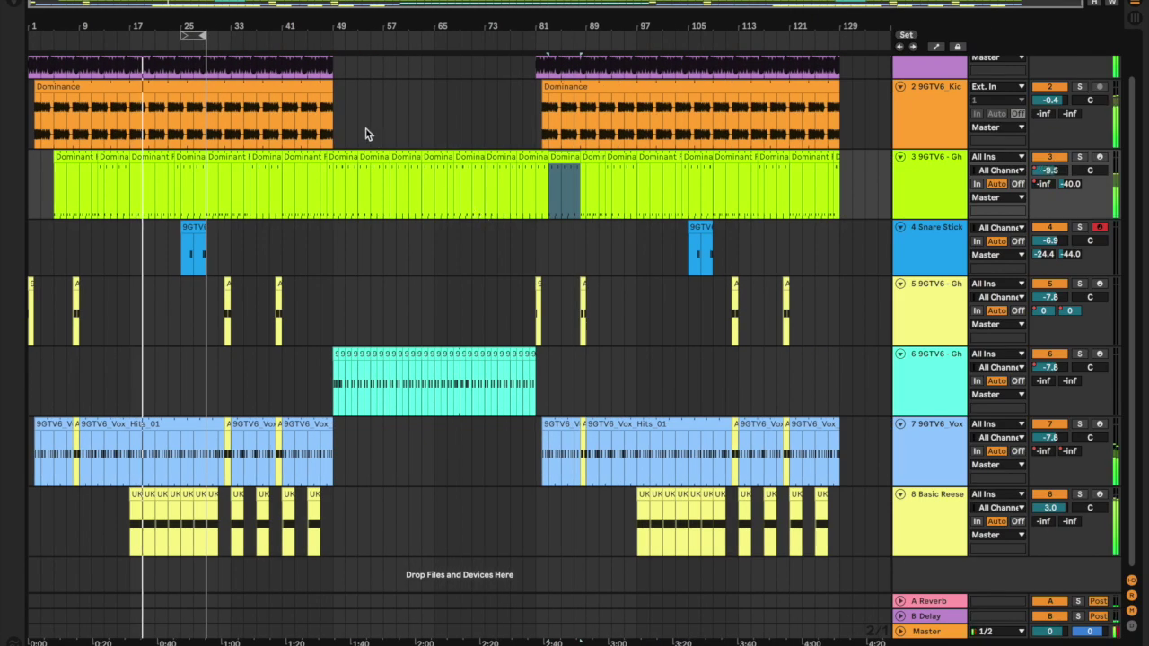
Extend the first Agression clip on track 1 to bar 81 so it meets the repeated section.
left_click(328, 92)
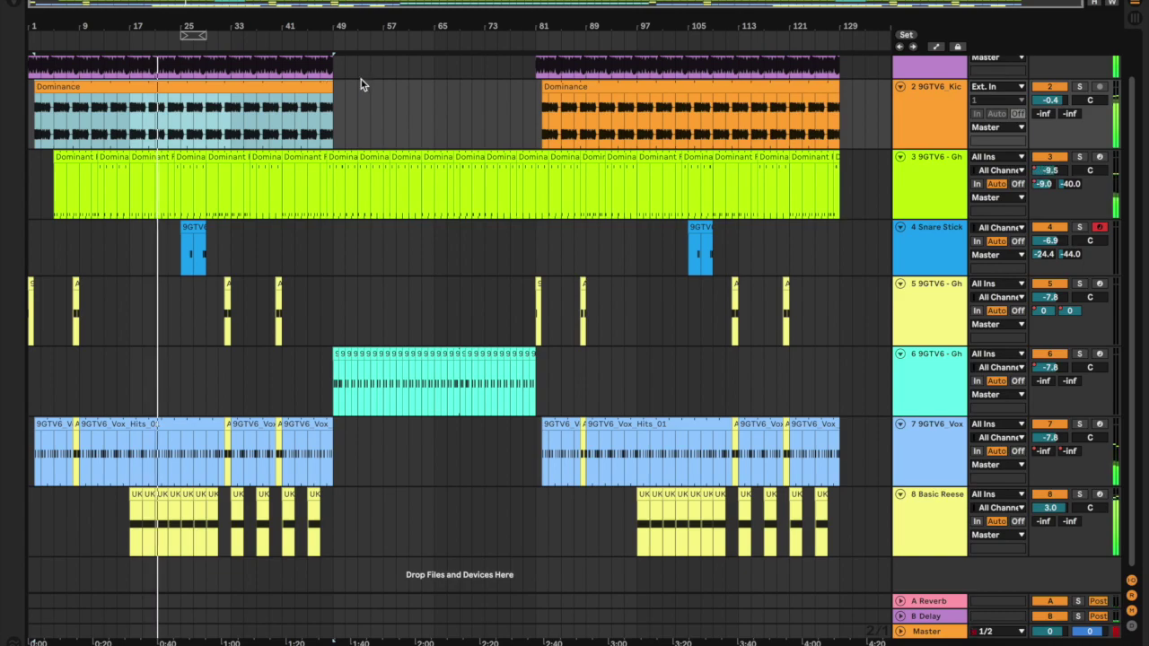
scroll(328, 87, "up", 3)
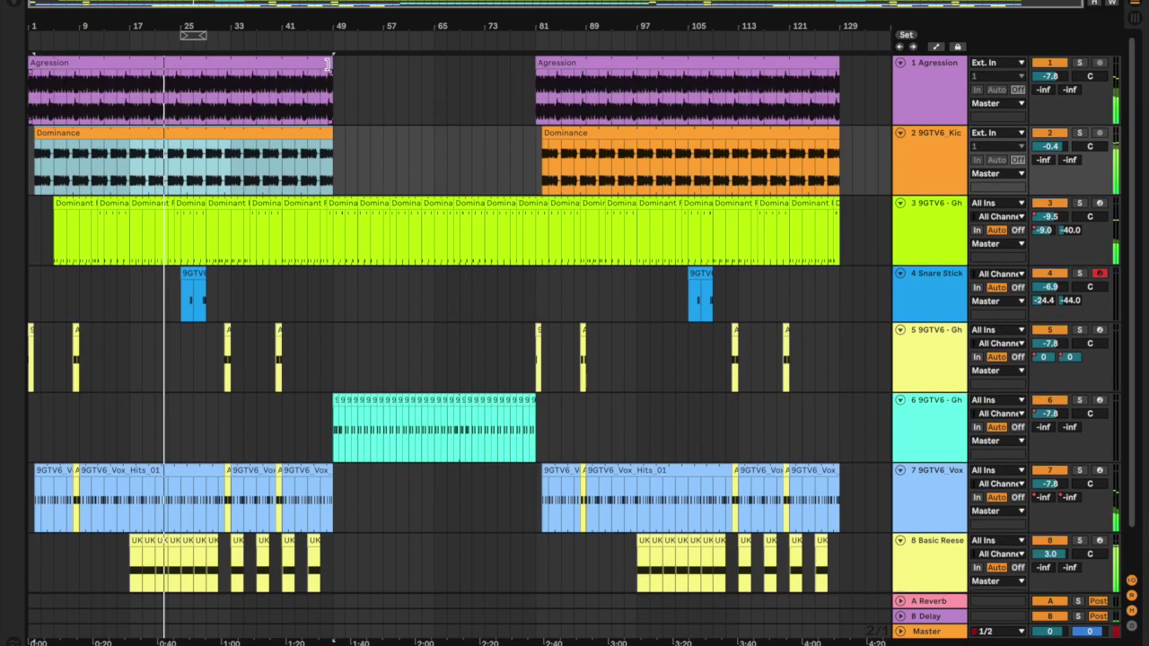
left_click_drag(328, 65, 538, 73)
key("plus")
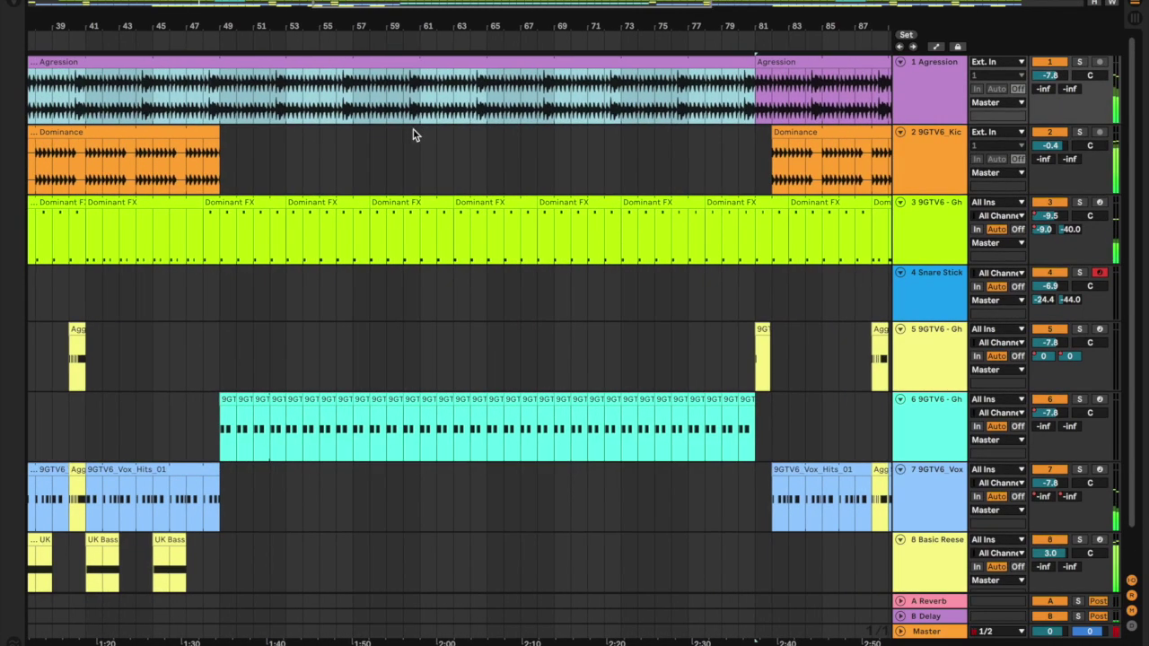
Duplicate the first 9GTV6_Claps_Snares_01 clip on track 4 five times, filling the track up to bar 49.
scroll(413, 134, "down", 2)
scroll(413, 134, "left", 15)
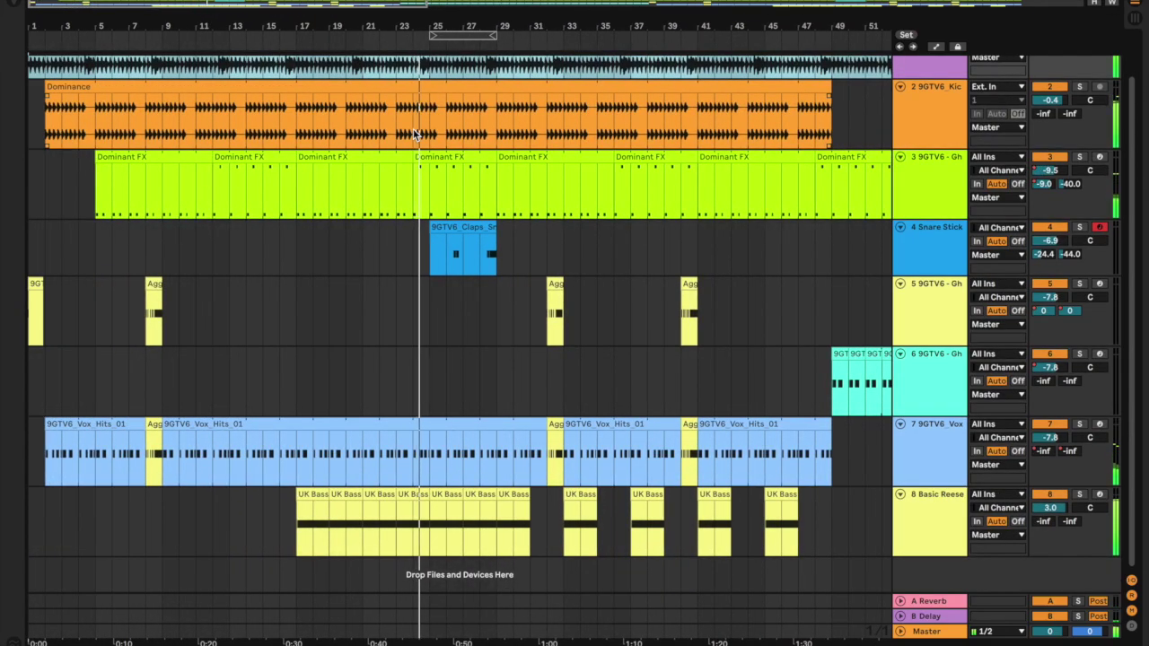
scroll(414, 173, "up", 5)
scroll(413, 172, "right", 2)
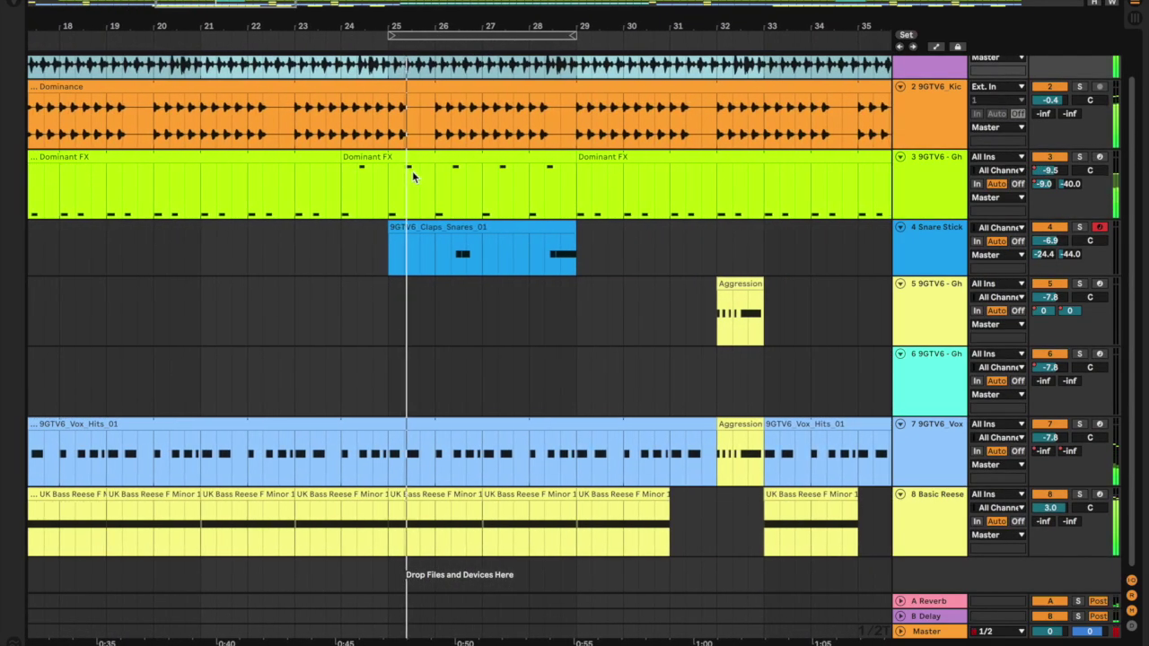
scroll(412, 173, "down", 7)
left_click(329, 225)
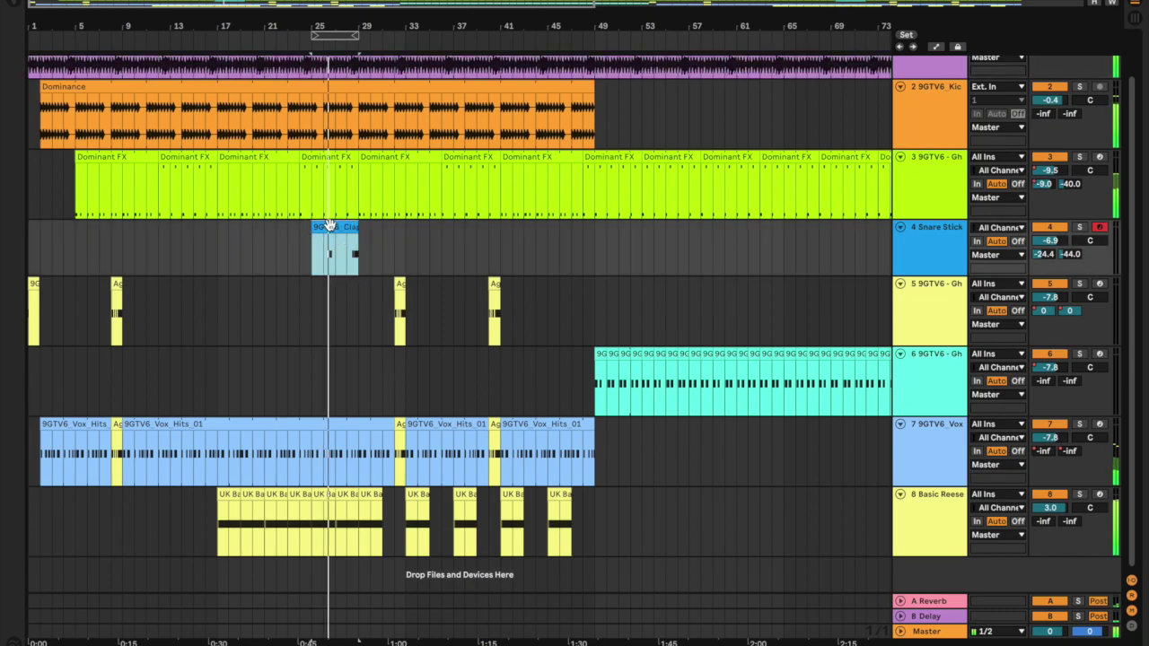
key("ctrl+d")
key("ctrl+d")
key("ctrl+d")
key("minus")
key("minus")
key("ctrl+d")
key("ctrl+d")
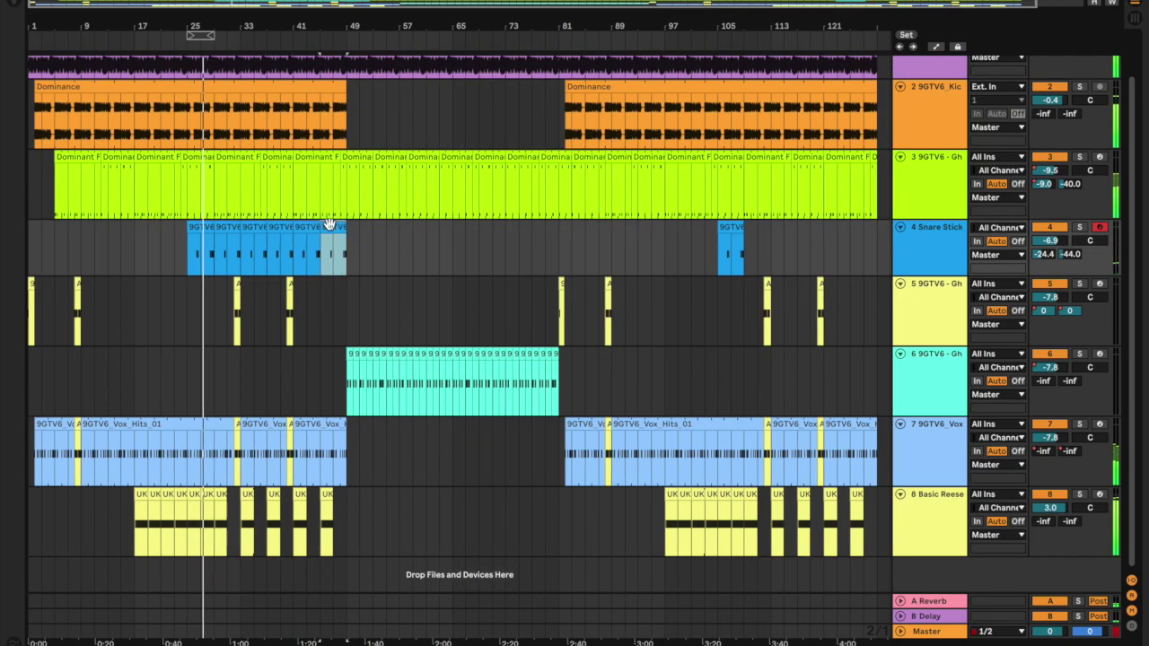
key("ctrl+d")
key("ctrl+d")
key("ctrl+d")
key("ctrl+d")
key("ctrl+d")
key("ctrl+z")
key("ctrl+z")
key("ctrl+z")
key("ctrl+z")
key("ctrl+z")
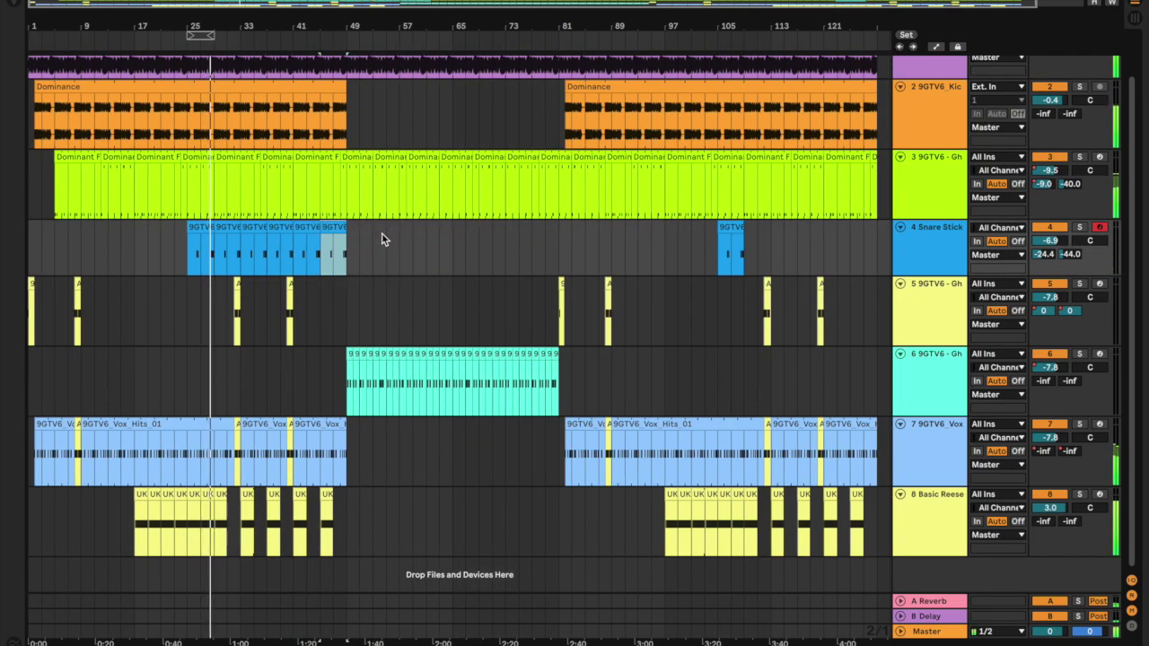
Copy the claps clips from bars 25 to 49 on track 4 and paste them at bar 105.
left_click_drag(347, 244, 185, 232)
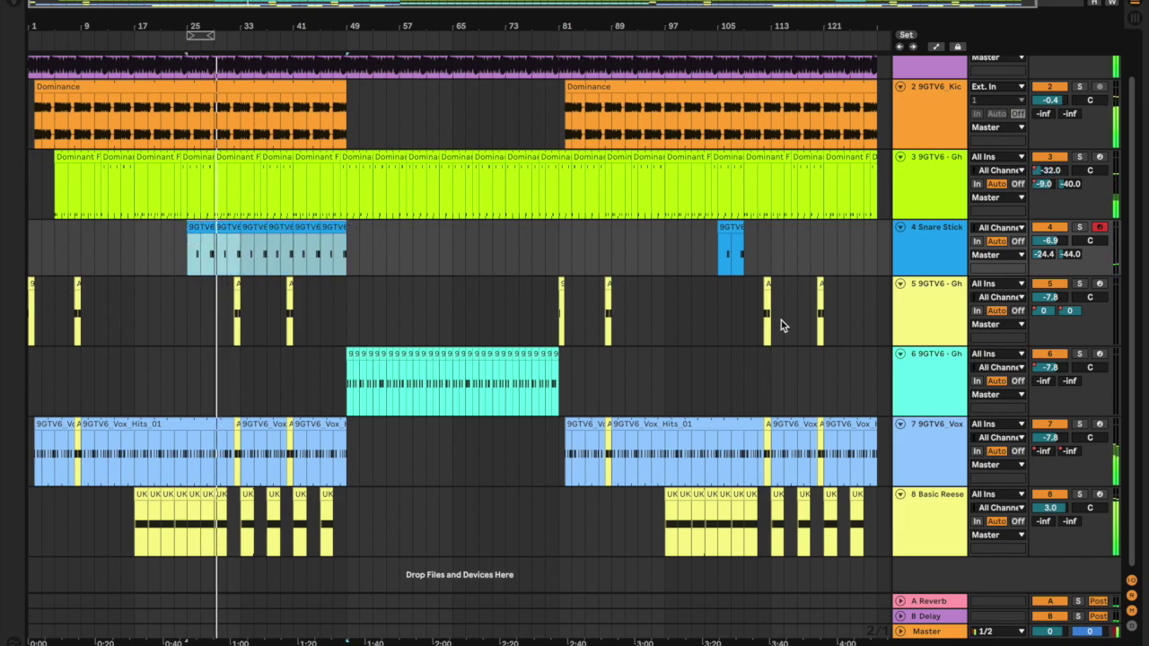
left_click(721, 256)
key("ctrl+v")
Delete the claps clips on track 4 between bars 29 and 49 and those from bar 113 onward.
left_click_drag(353, 234, 220, 228)
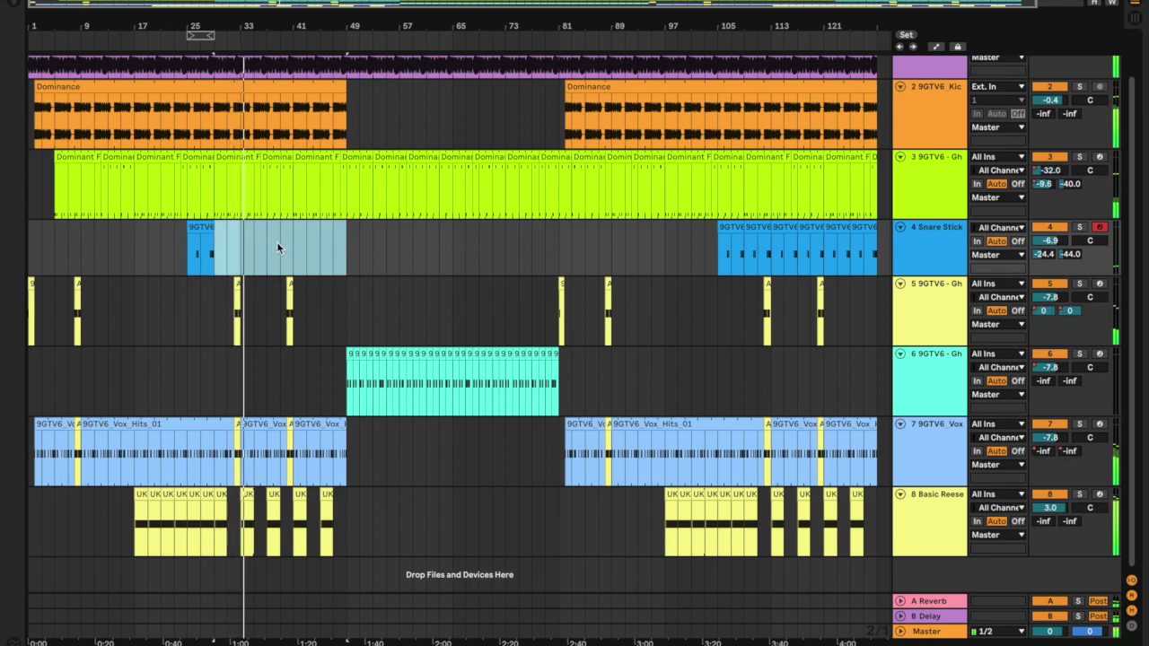
key("Delete")
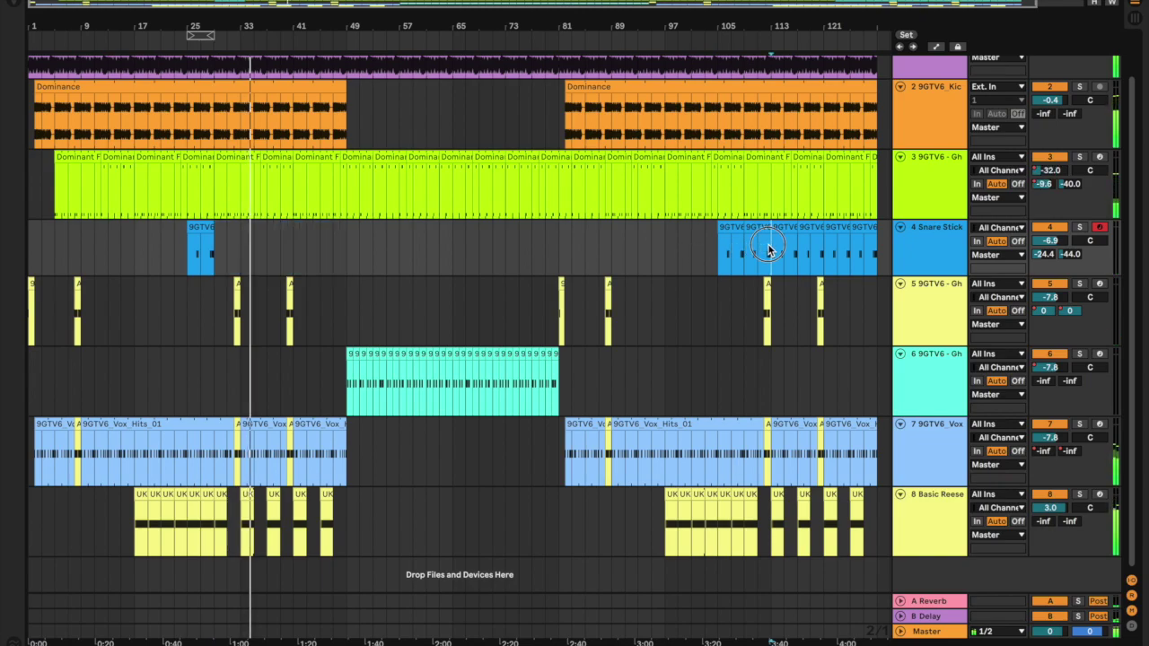
left_click_drag(769, 251, 881, 229)
key("Delete")
Delete the claps clip at bar 105 and move the one after it to start at bar 107.
left_click(761, 228)
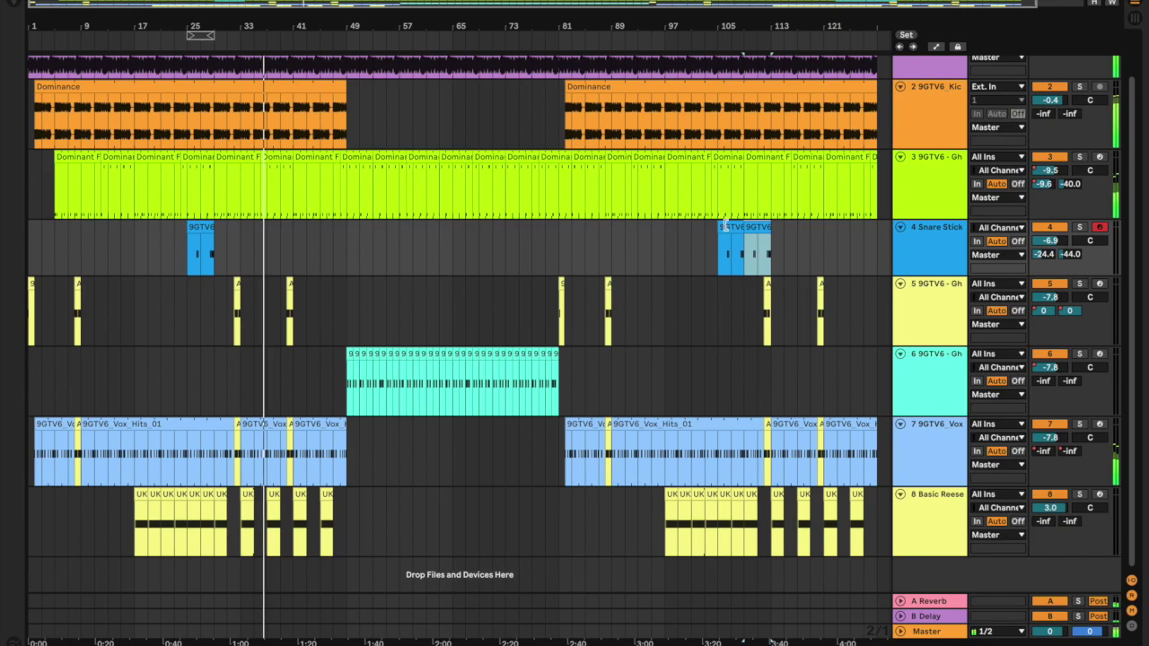
left_click(735, 225)
key("Delete")
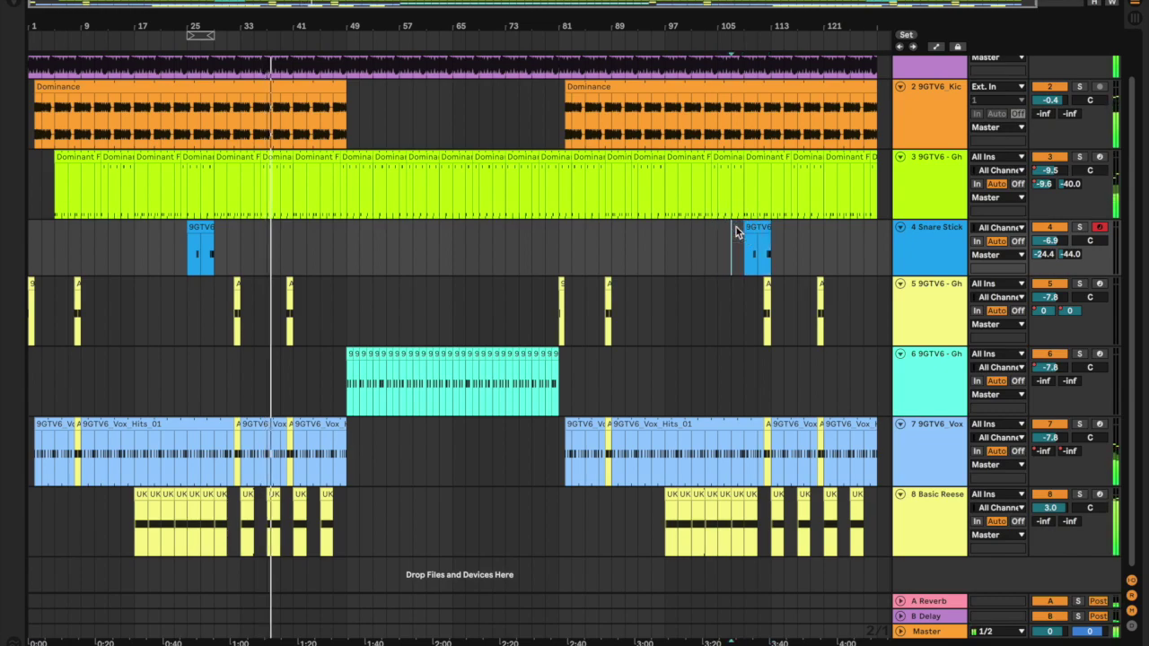
left_click(758, 230)
key("Left")
key("Left")
key("Right")
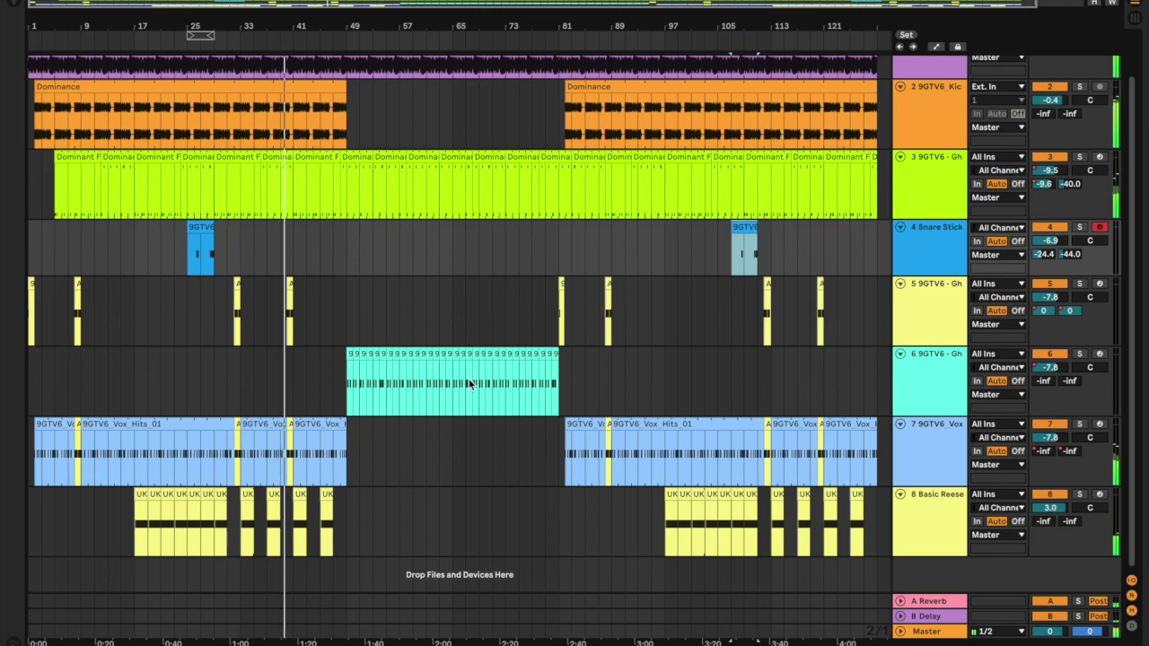
scroll(354, 429, "up", 5)
scroll(354, 427, "left", 3)
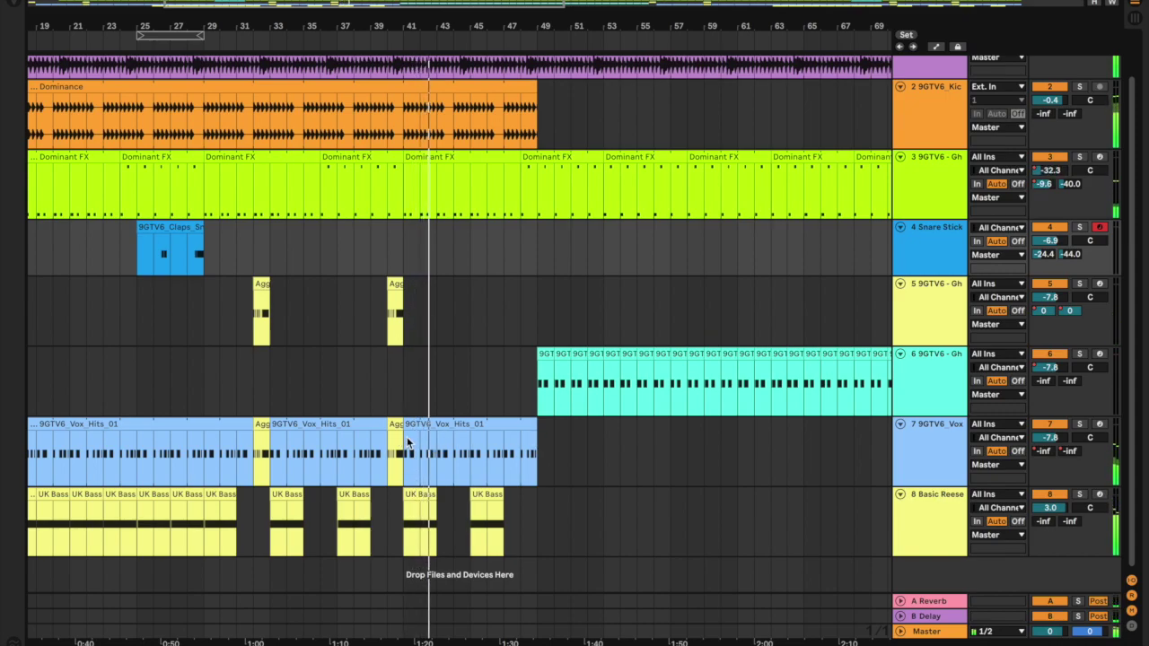
Consolidate the vocal clips on track 7 between bars 39 and 41 into a single clip and open it.
left_click_drag(407, 441, 356, 437)
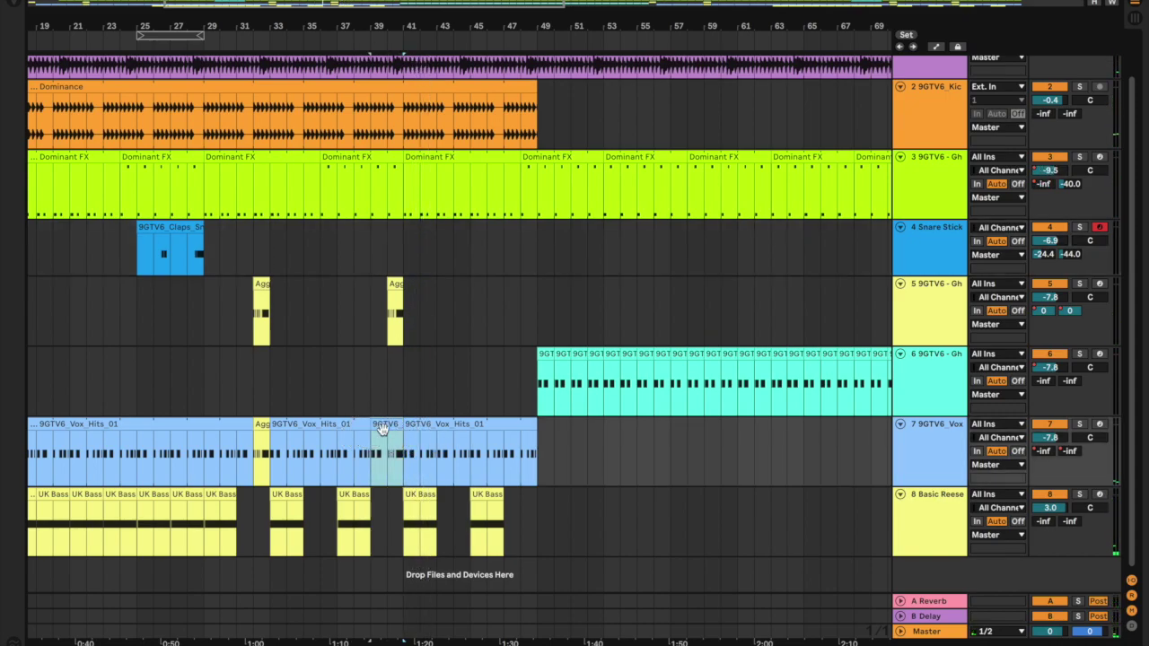
double_click(377, 436)
right_click(371, 84)
left_click(386, 102)
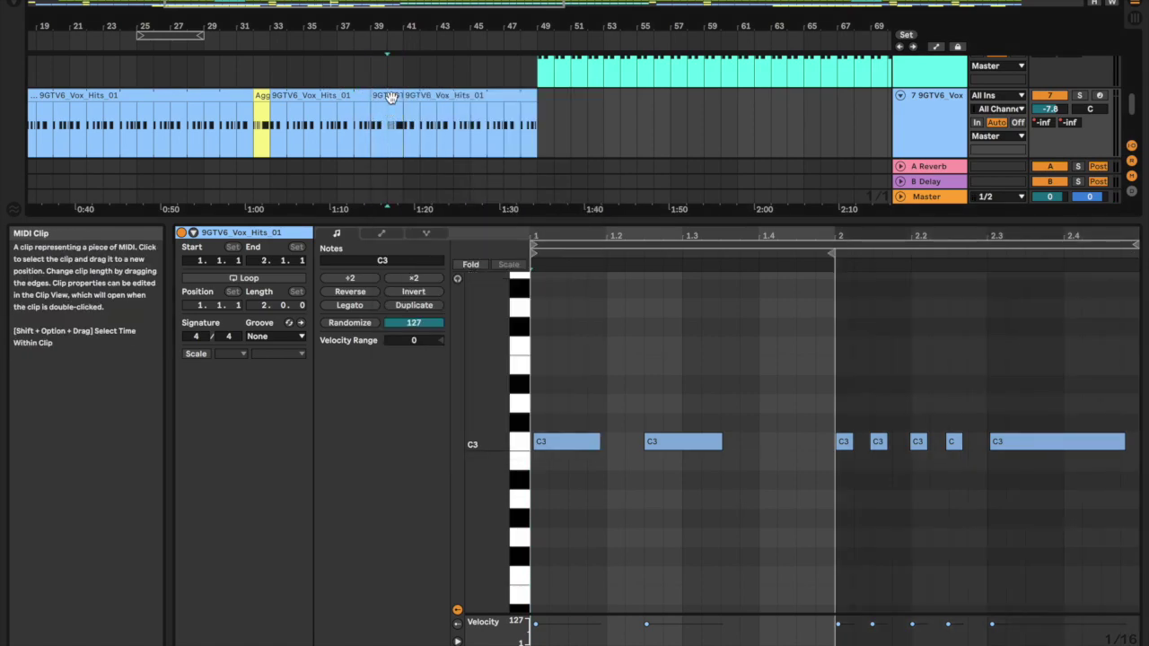
right_click(391, 97)
left_click(445, 347)
left_click_drag(374, 118, 401, 111)
key("super+j")
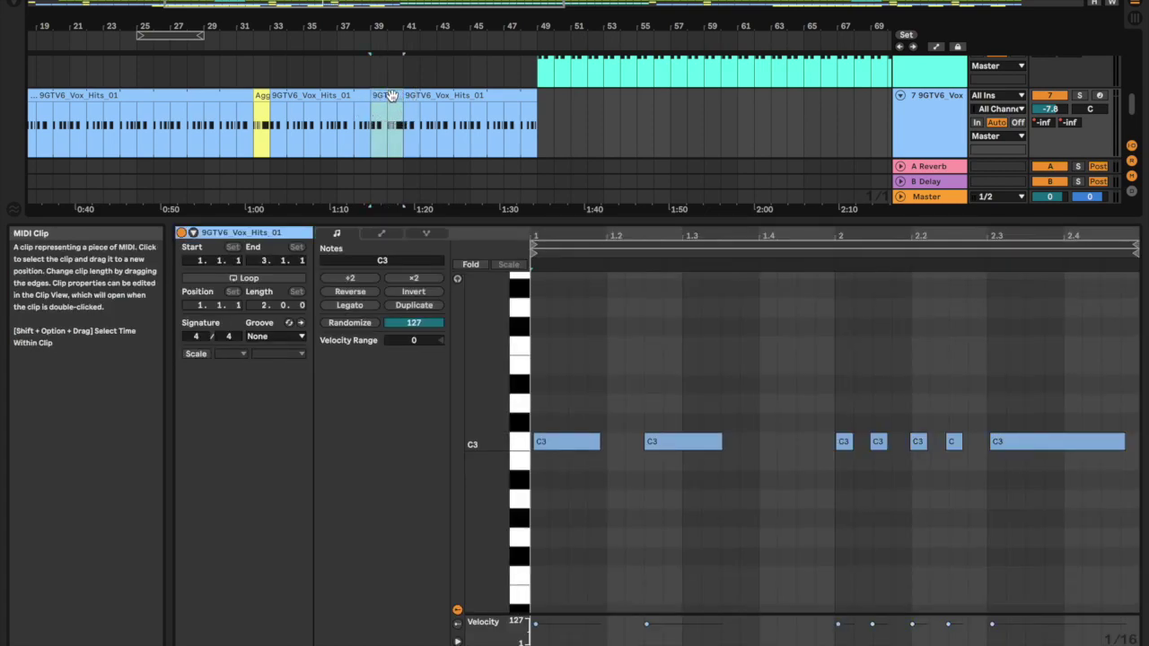
Draw a Transpose envelope for the 9GTV6 Vox device in that clip, sloping from 0 to about -9 semitones, and play it back from bar 38.
left_click(382, 234)
left_click(376, 262)
left_click(378, 263)
left_click(417, 235)
left_click(382, 234)
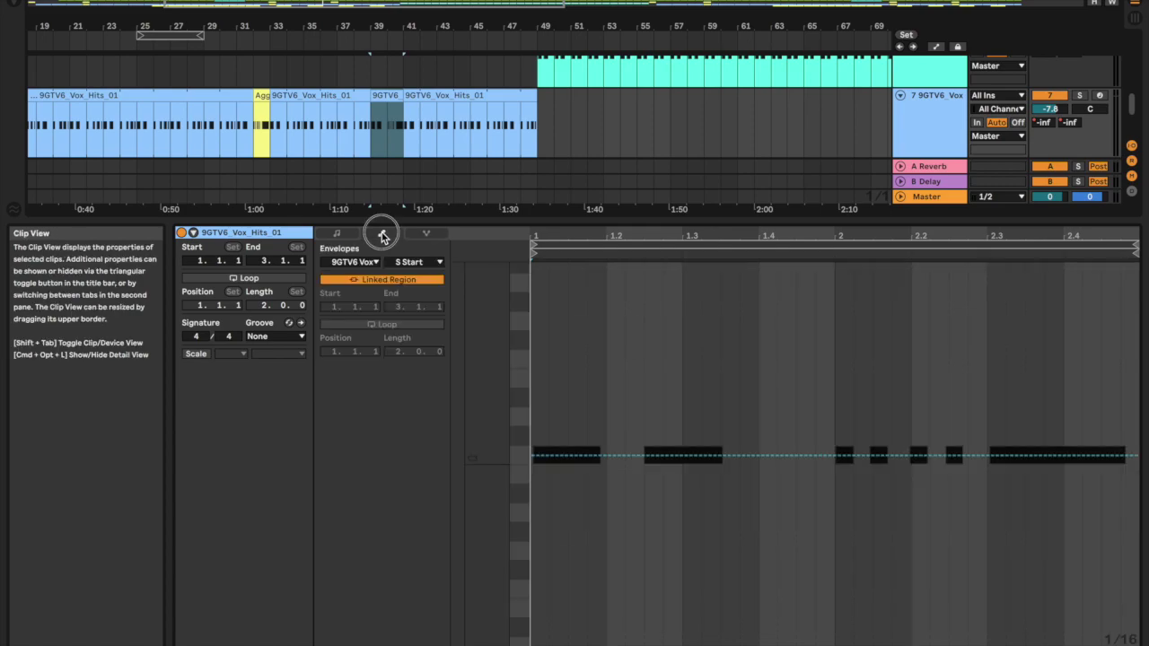
left_click(362, 263)
left_click(409, 261)
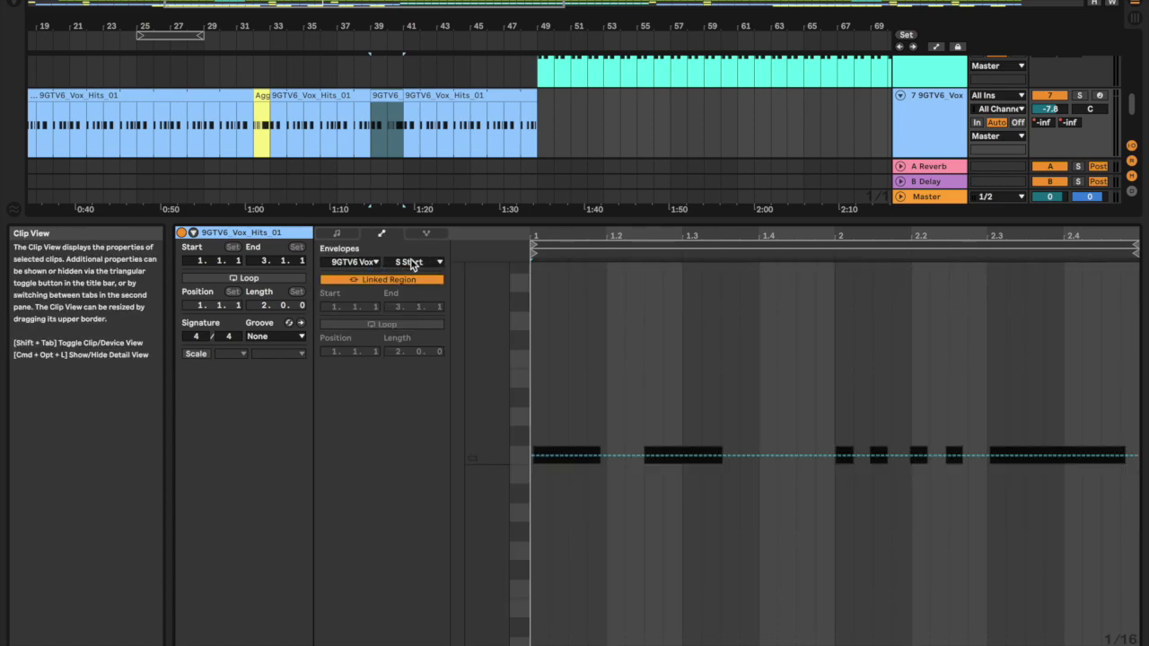
left_click(410, 261)
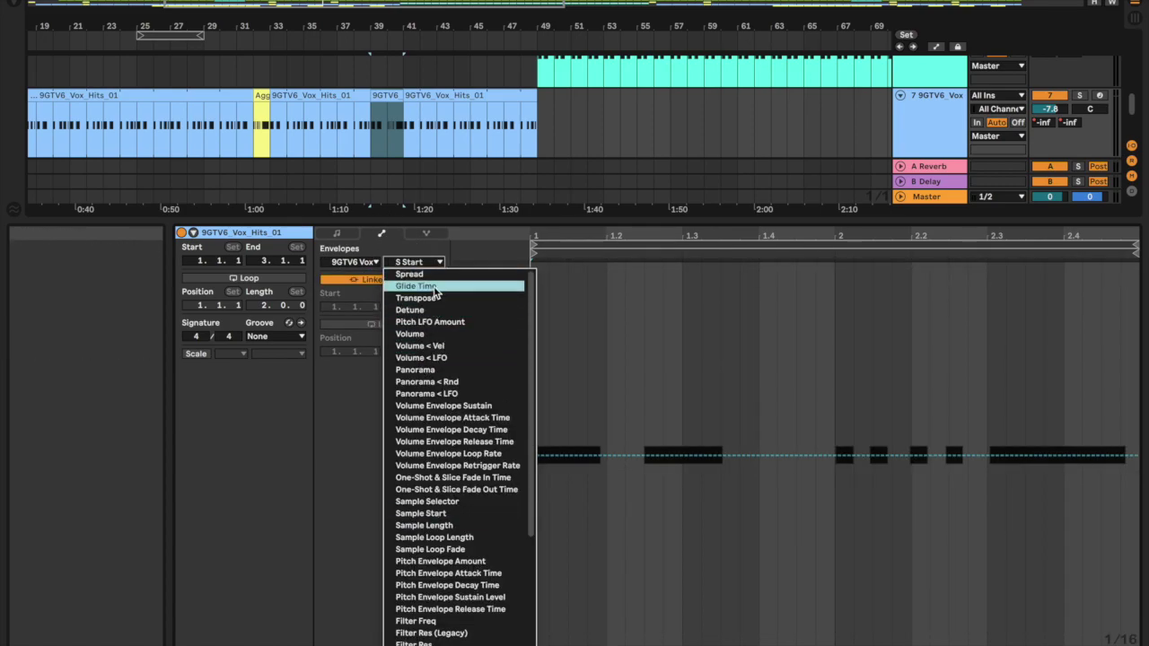
left_click(415, 297)
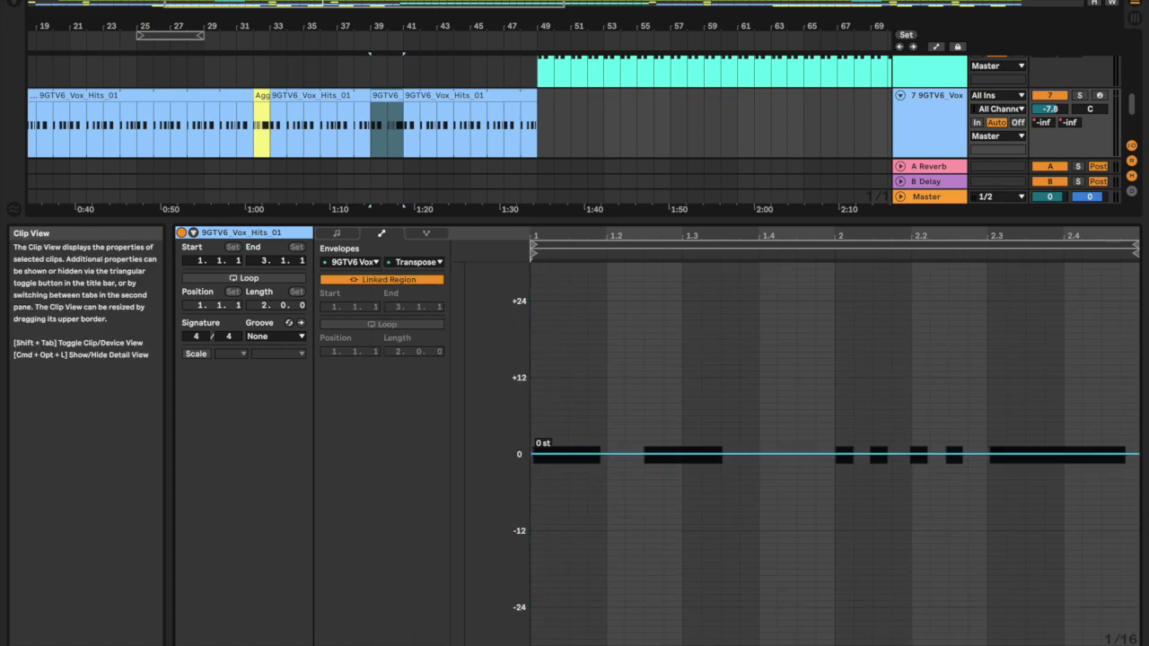
left_click_drag(1136, 455, 1137, 510)
left_click(359, 134)
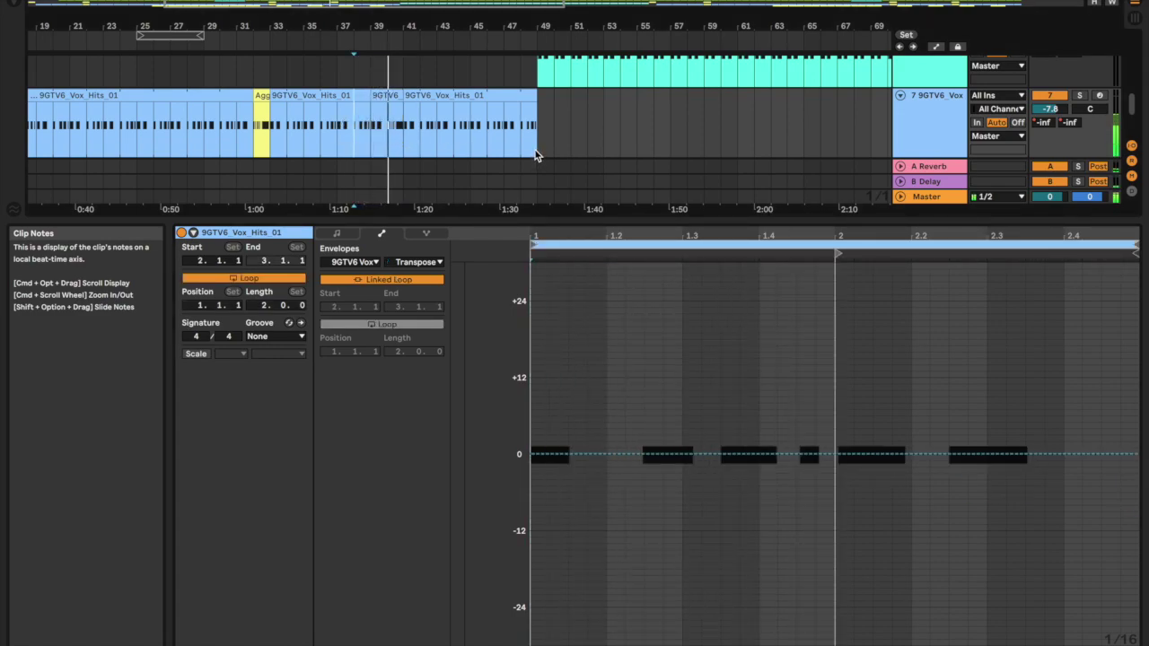
Split the vocal clip on track 7 at bar 40 and colour the part from bar 40 to 41 yellow.
left_click(393, 122)
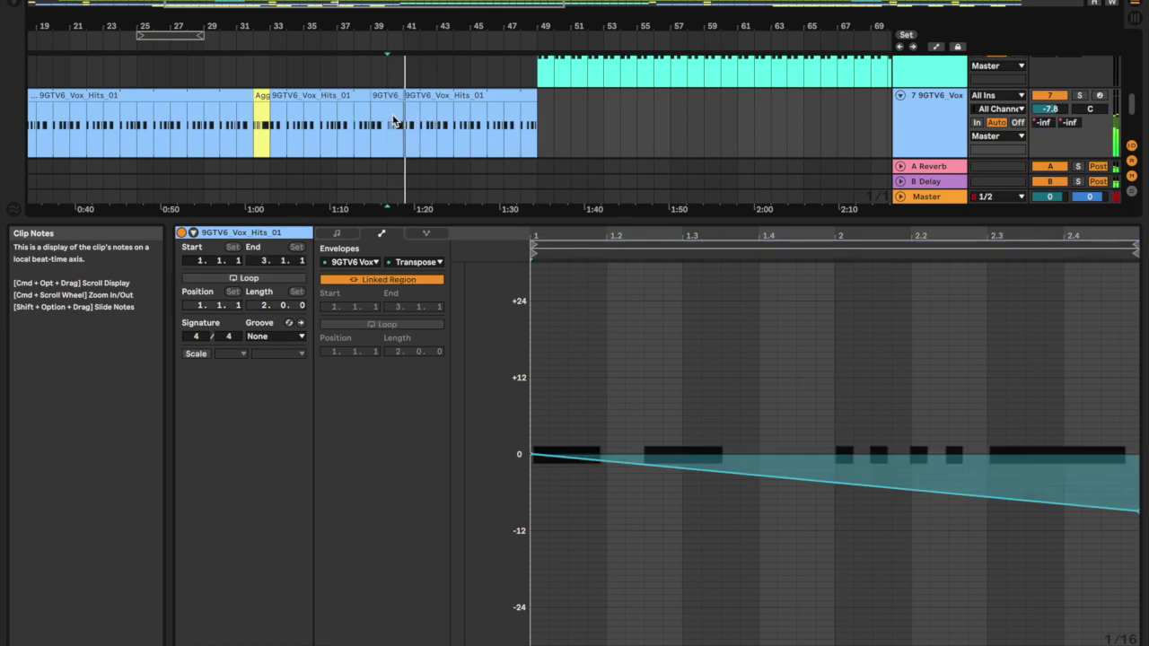
left_click(397, 97)
right_click(397, 96)
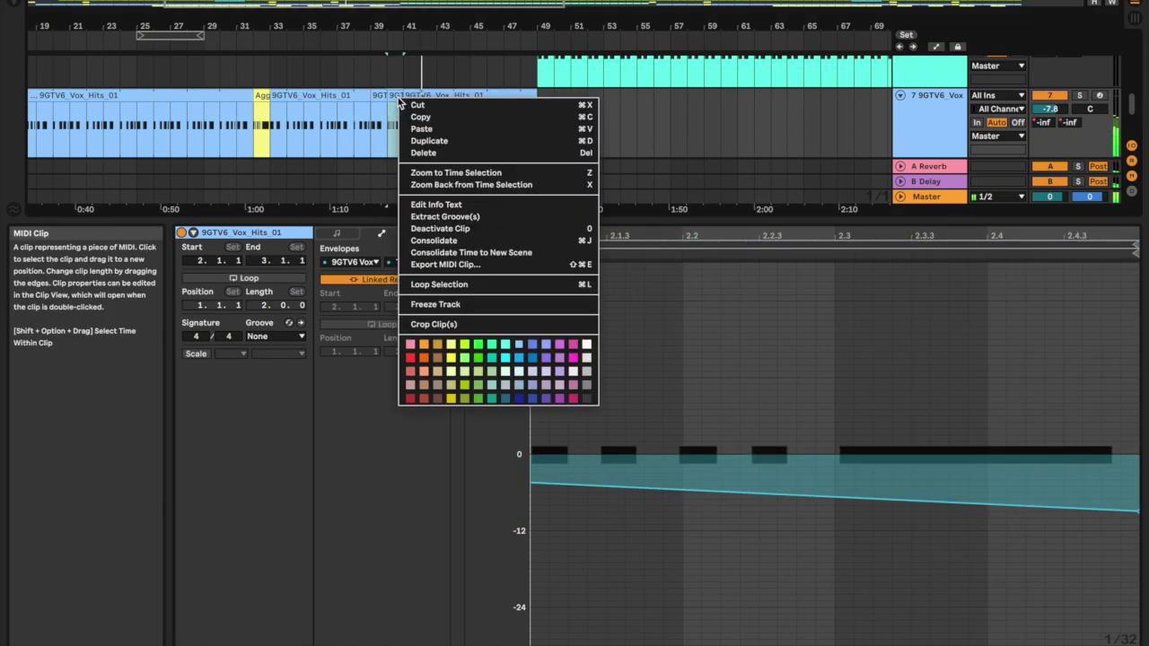
left_click(460, 358)
On track 7, move the start of the A-Reverb send rise before bar 41 back to bar 40, audition it and hide the automation.
scroll(430, 144, "down", 5)
scroll(430, 145, "down", 1)
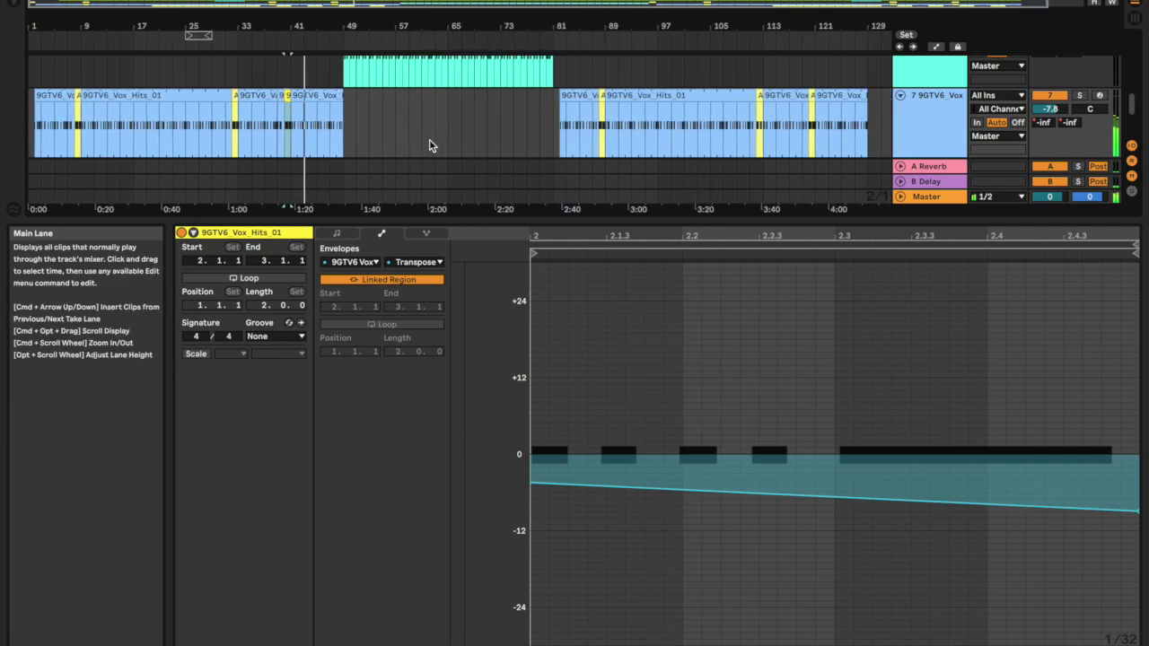
scroll(430, 145, "down", 3)
scroll(329, 127, "up", 3)
scroll(327, 126, "left", 4)
scroll(328, 126, "up", 3)
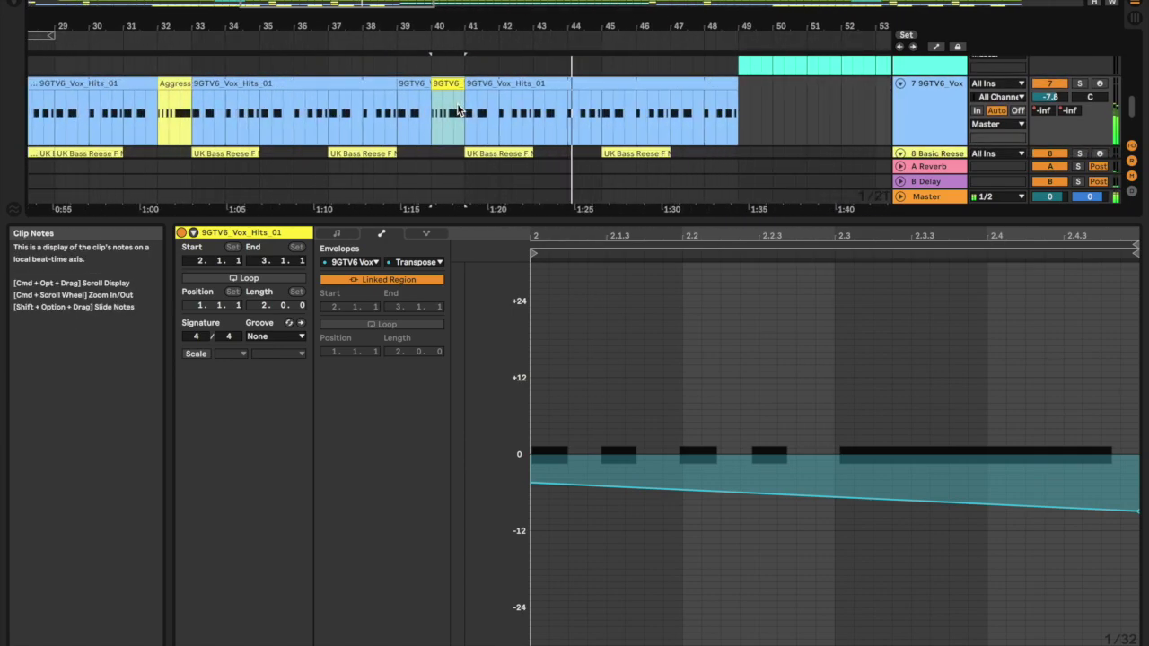
left_click(398, 116)
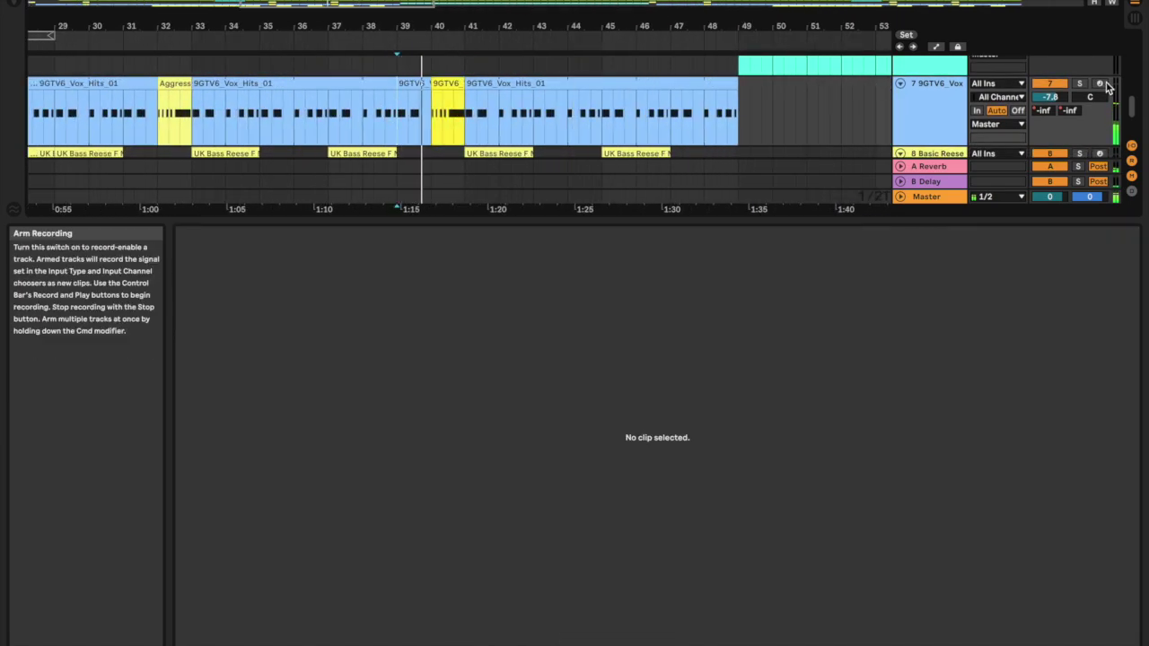
right_click(1050, 115)
left_click(997, 151)
left_click(451, 145)
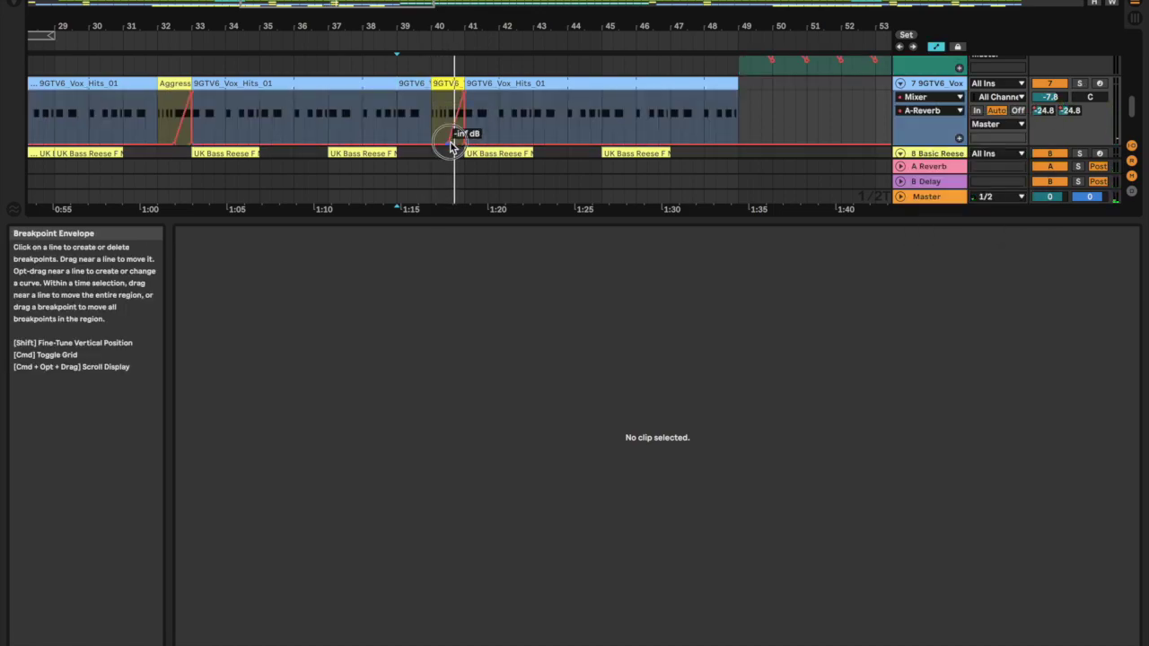
left_click(385, 130)
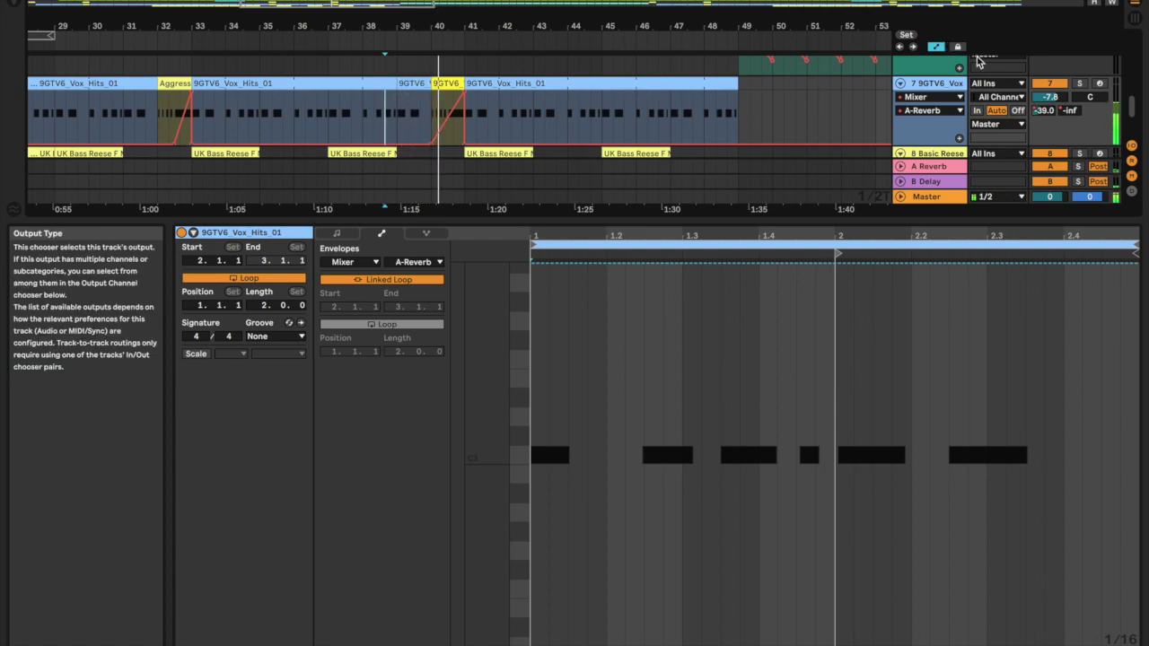
left_click(937, 46)
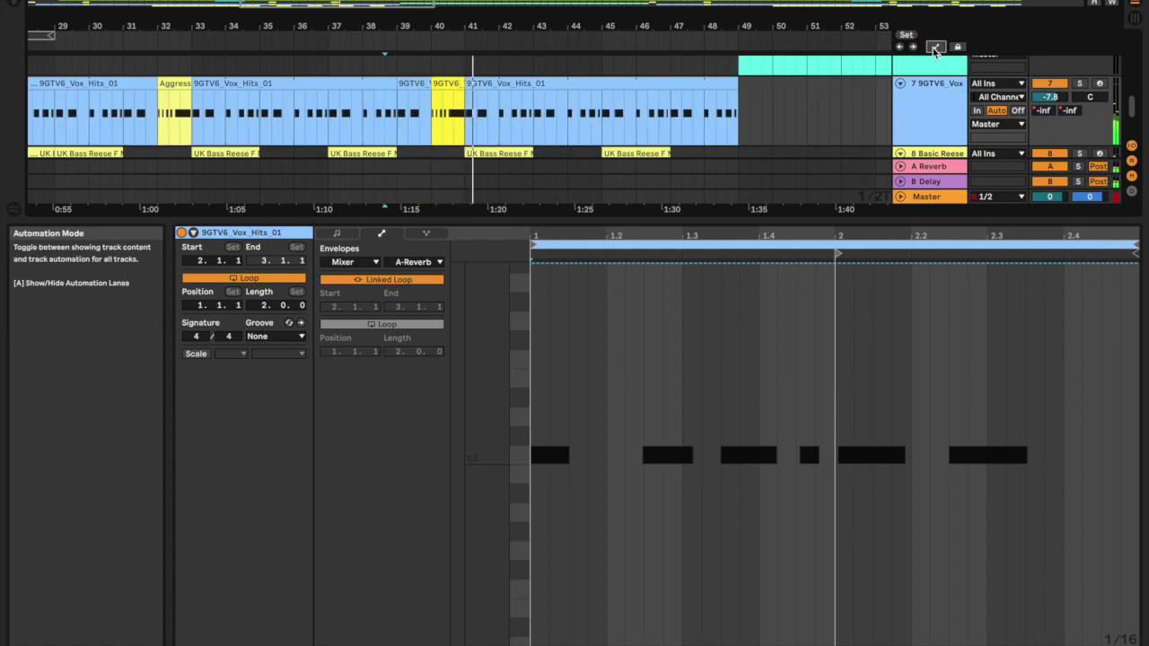
Copy the track 7 vocal clips from bars 1 to 49 and paste them at bar 81 over the repeated section.
left_click(413, 101)
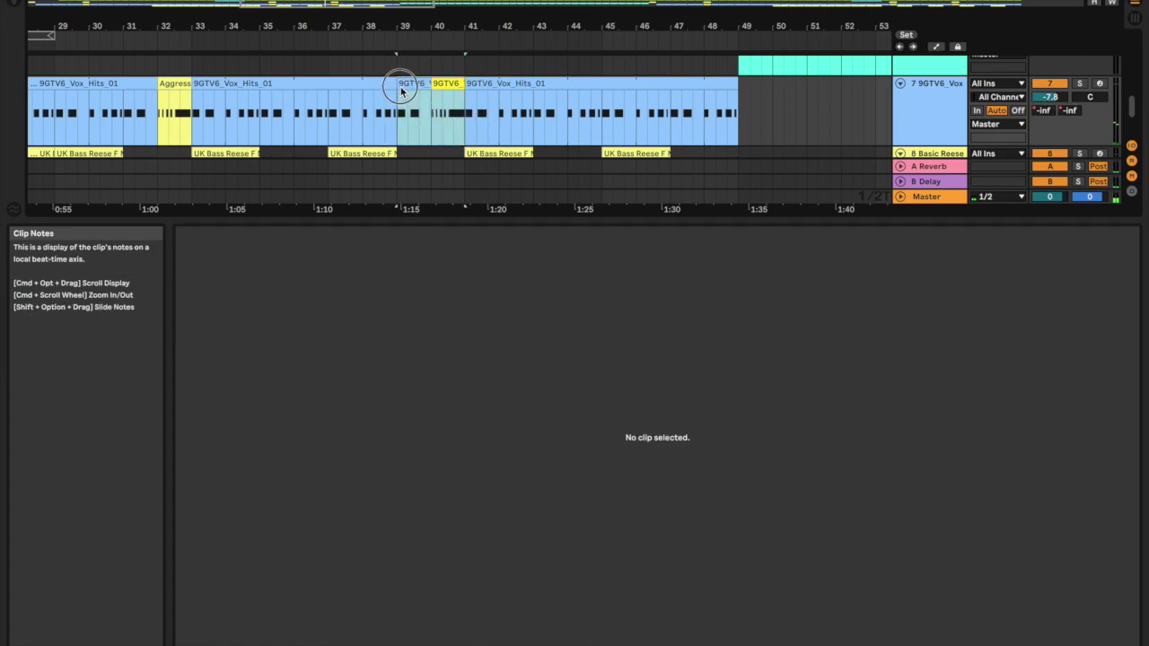
left_click_drag(401, 89, 401, 91)
scroll(430, 115, "down", 5)
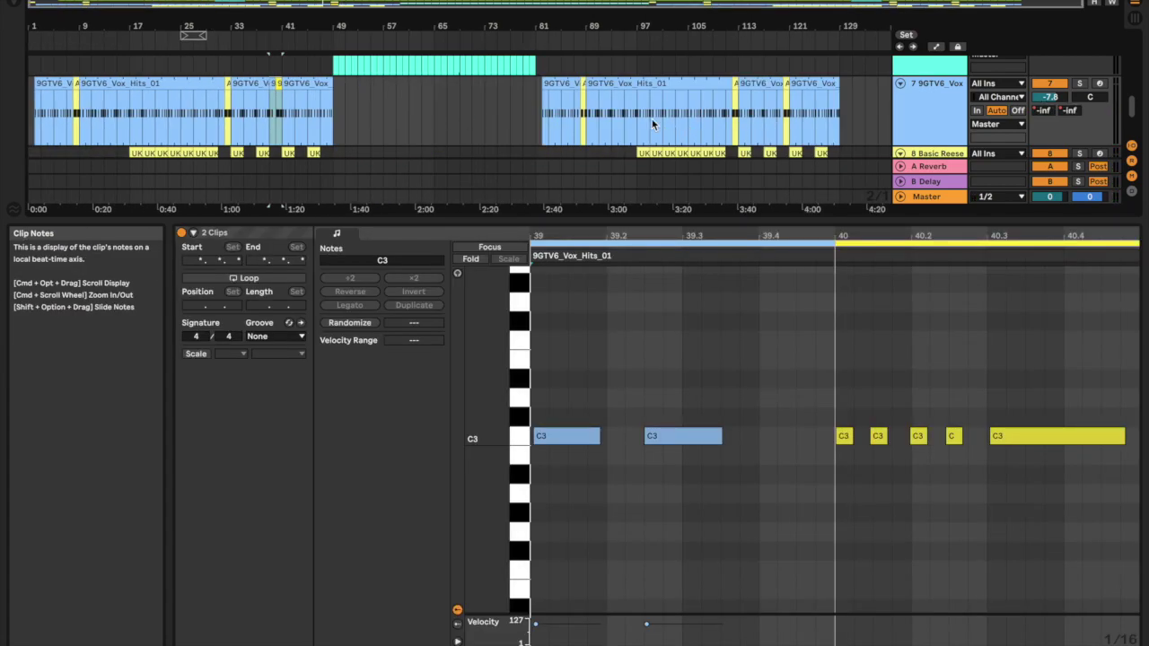
left_click(337, 111)
left_click_drag(338, 110, 27, 123)
scroll(427, 91, "up", 1)
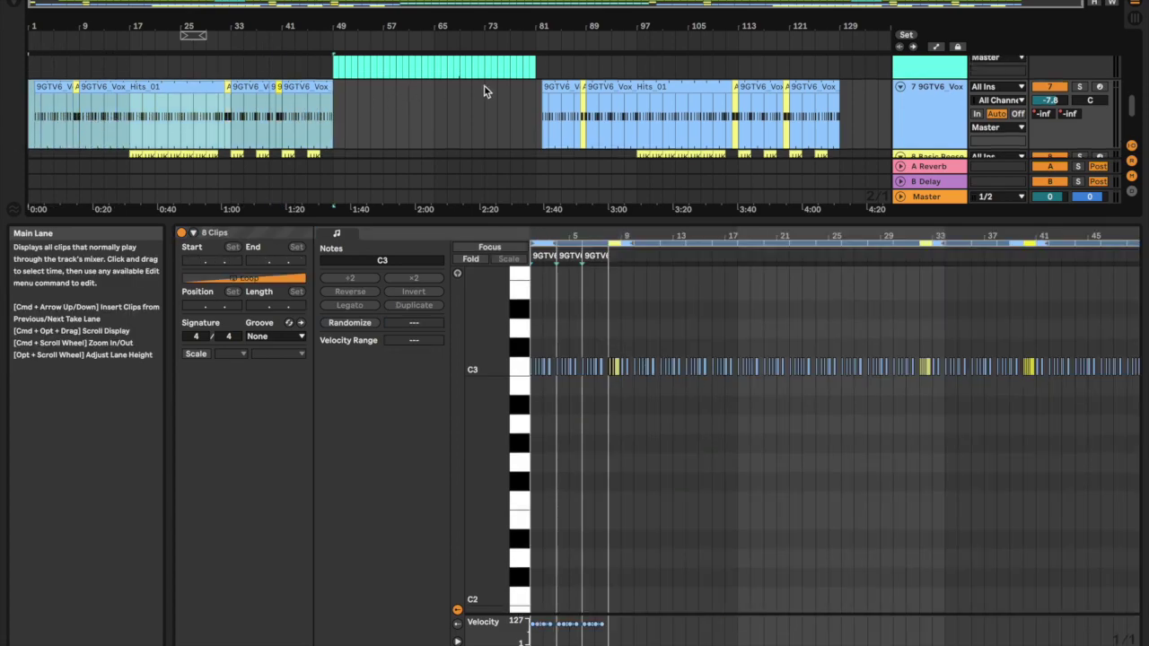
left_click(530, 106)
key("super+v")
left_click(528, 104)
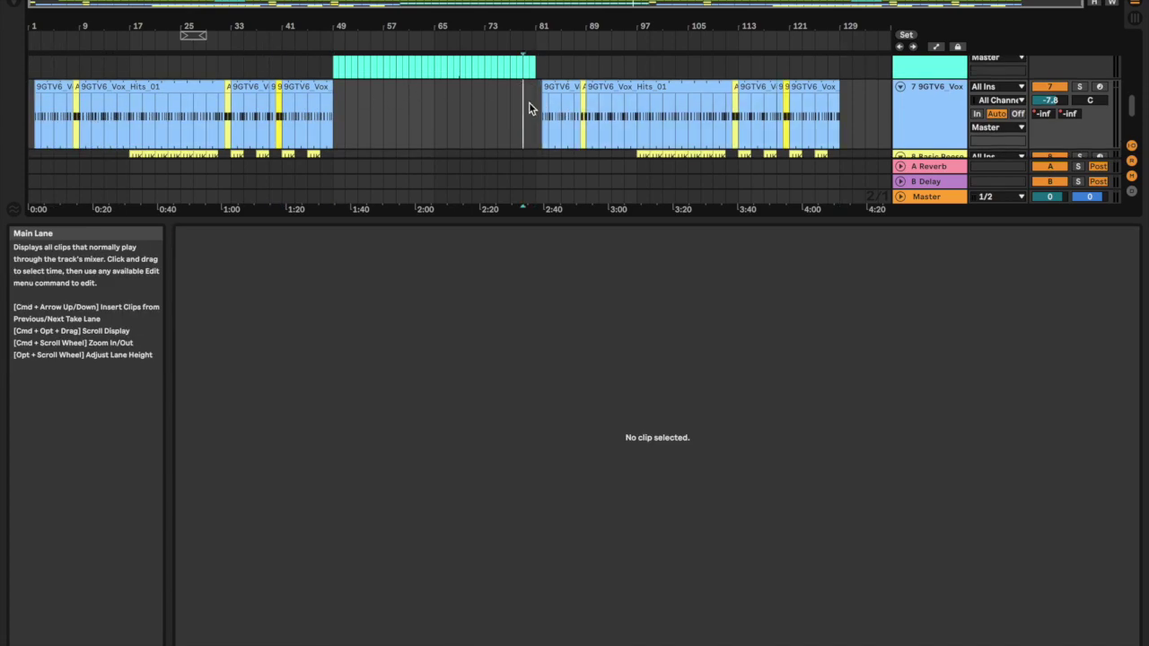
Play the full arrangement from bar 47 and listen to the transition into the breakdown at bar 49.
left_click(524, 103)
scroll(524, 104, "up", 5)
scroll(369, 120, "down", 3)
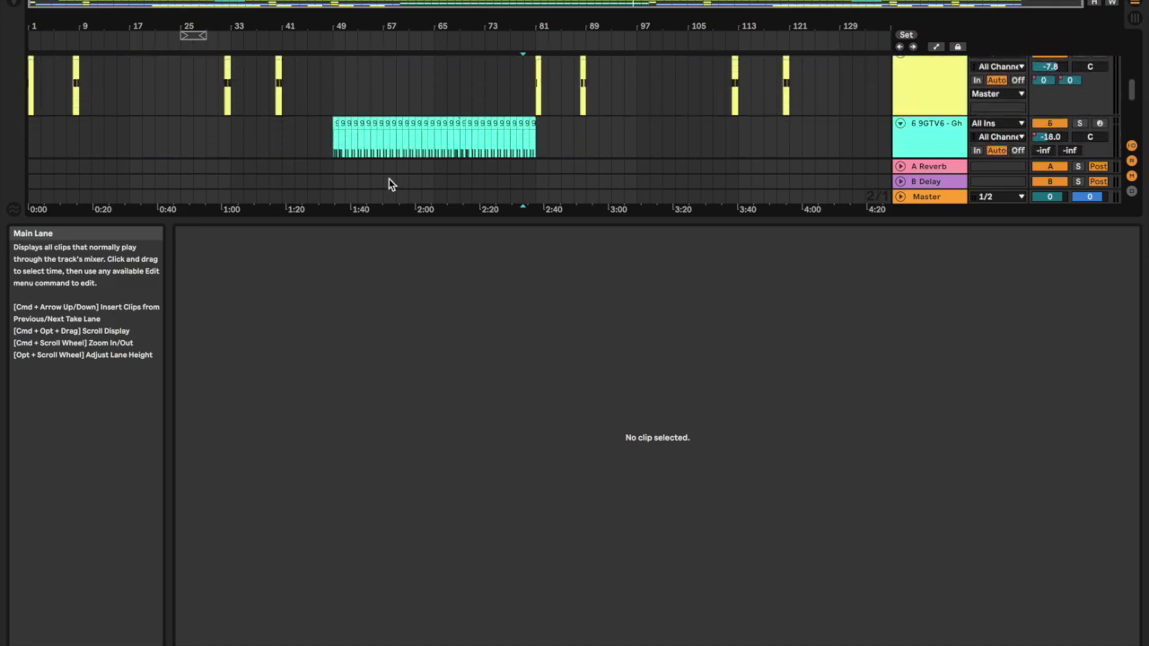
key("super+alt+l")
left_click(320, 244)
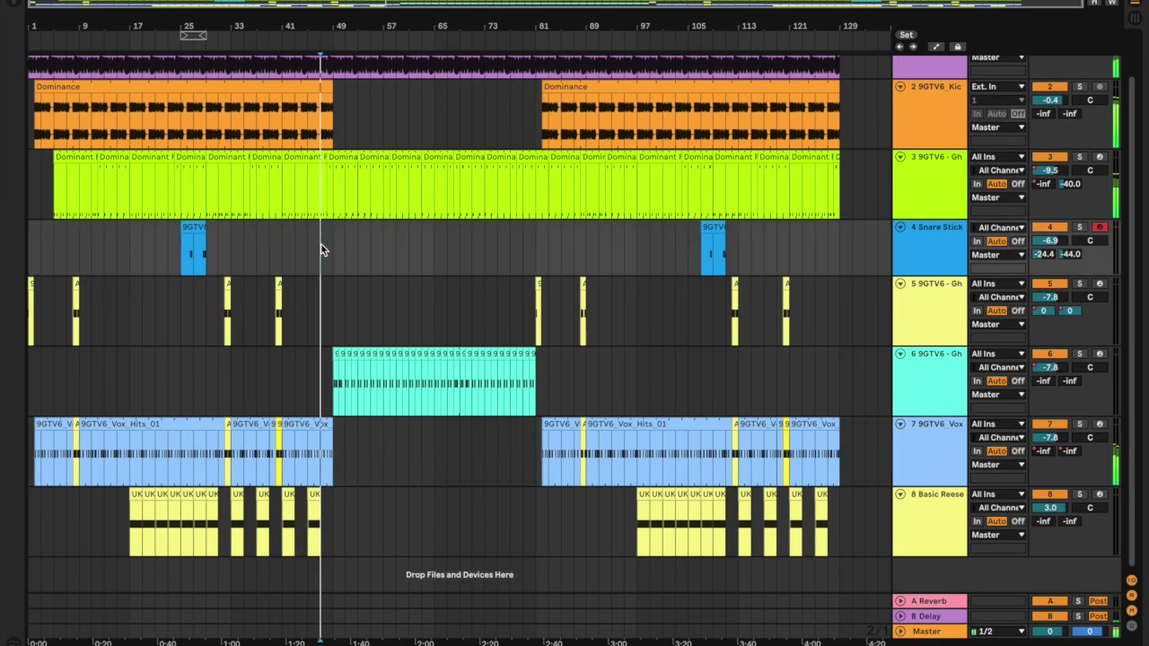
scroll(320, 243, "up", 3)
scroll(320, 244, "up", 3)
scroll(320, 244, "up", 3)
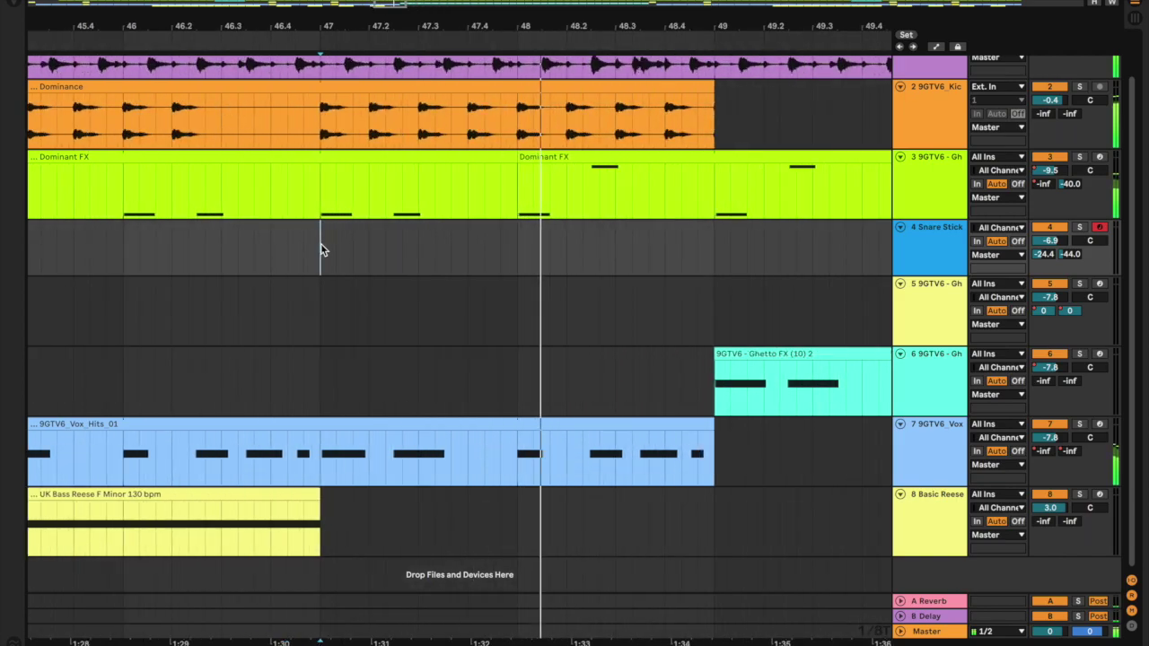
scroll(321, 243, "down", 5)
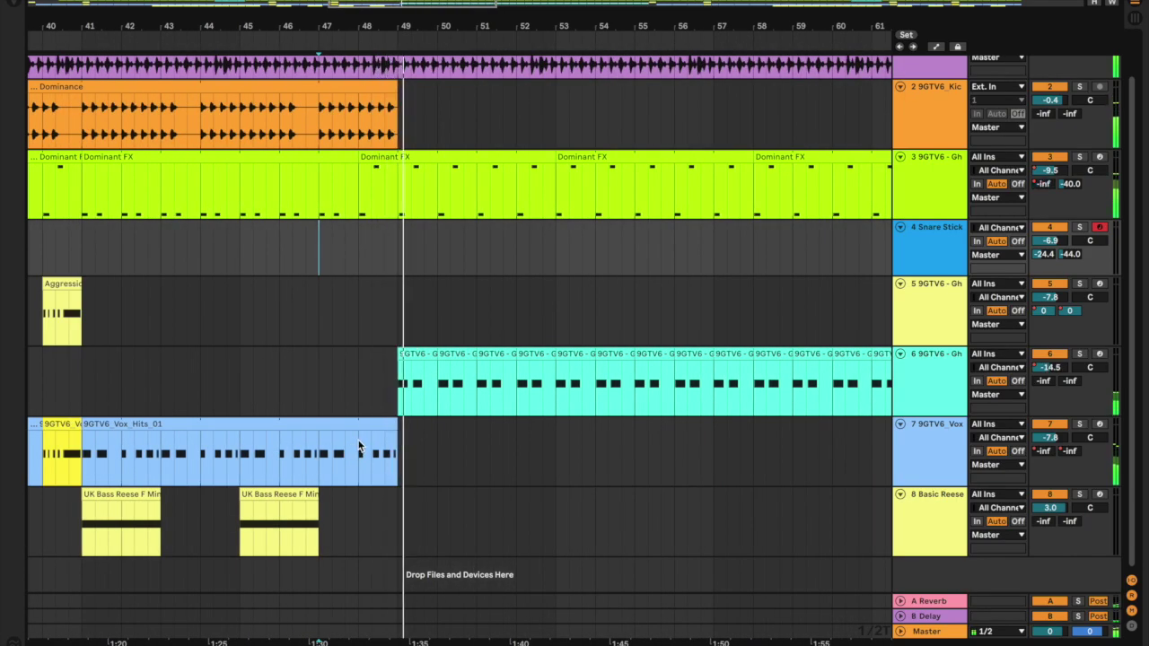
key("space")
Split the track 7 vocal clip at bar 48 and open the envelopes of the last one-bar clip.
left_click(359, 439)
key("super+e")
double_click(386, 421)
left_click(421, 234)
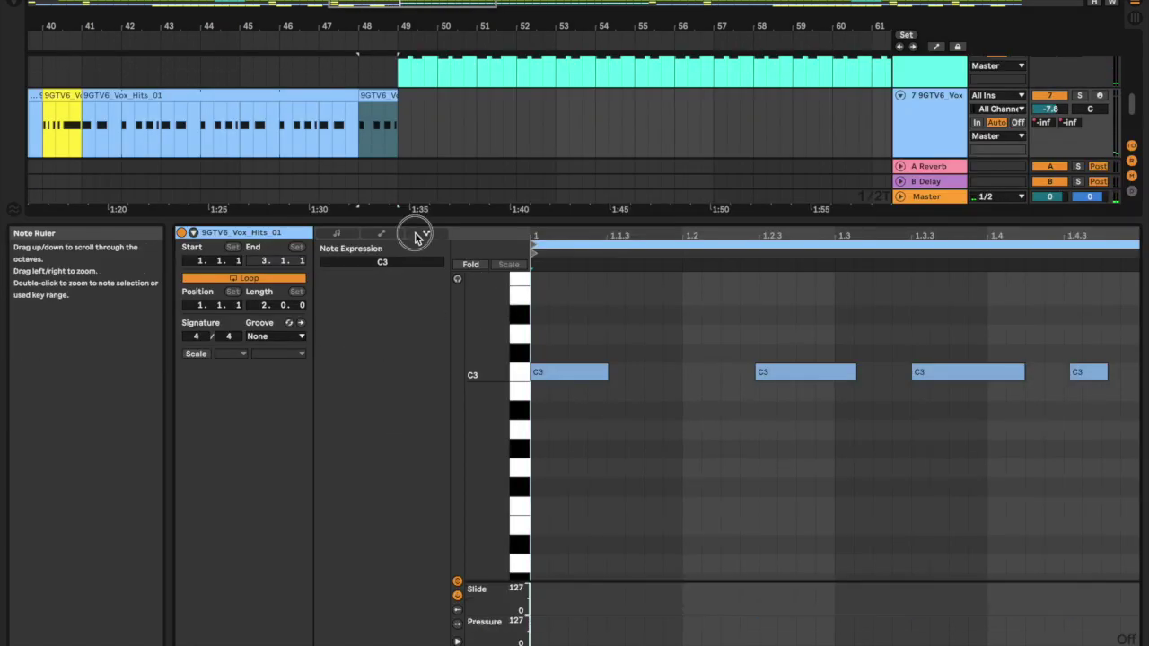
left_click(383, 233)
left_click(411, 261)
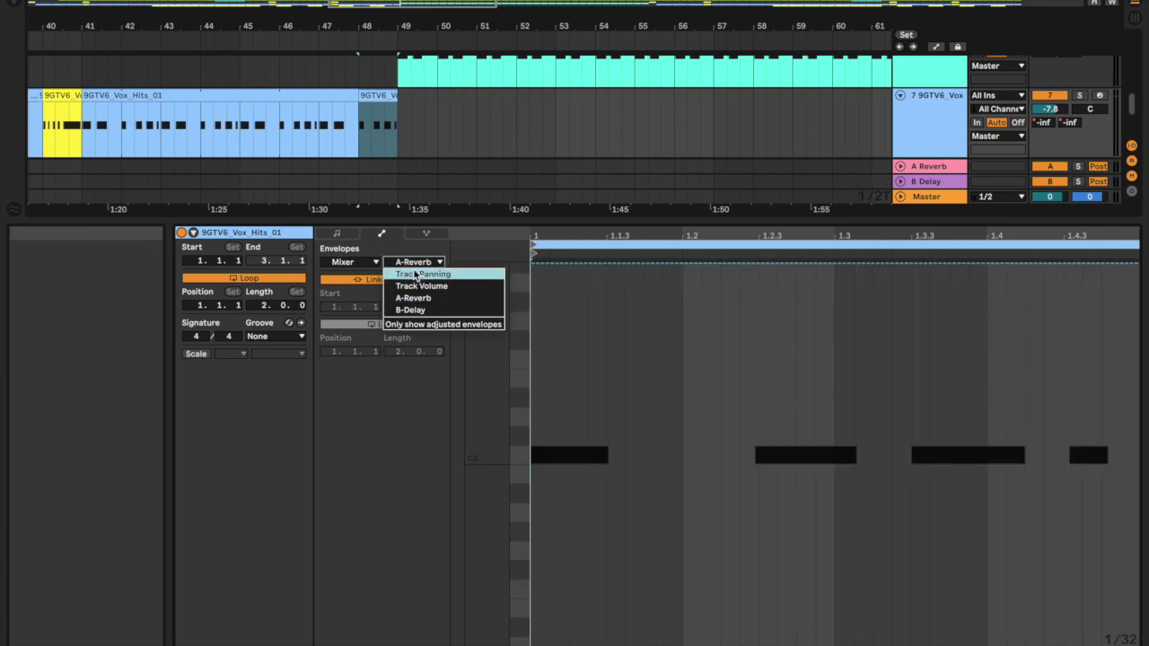
left_click(350, 262)
left_click(350, 274)
left_click(357, 262)
left_click(357, 262)
left_click(359, 260)
left_click(418, 261)
scroll(428, 323, "down", 15)
scroll(428, 323, "up", 8)
scroll(428, 323, "up", 10)
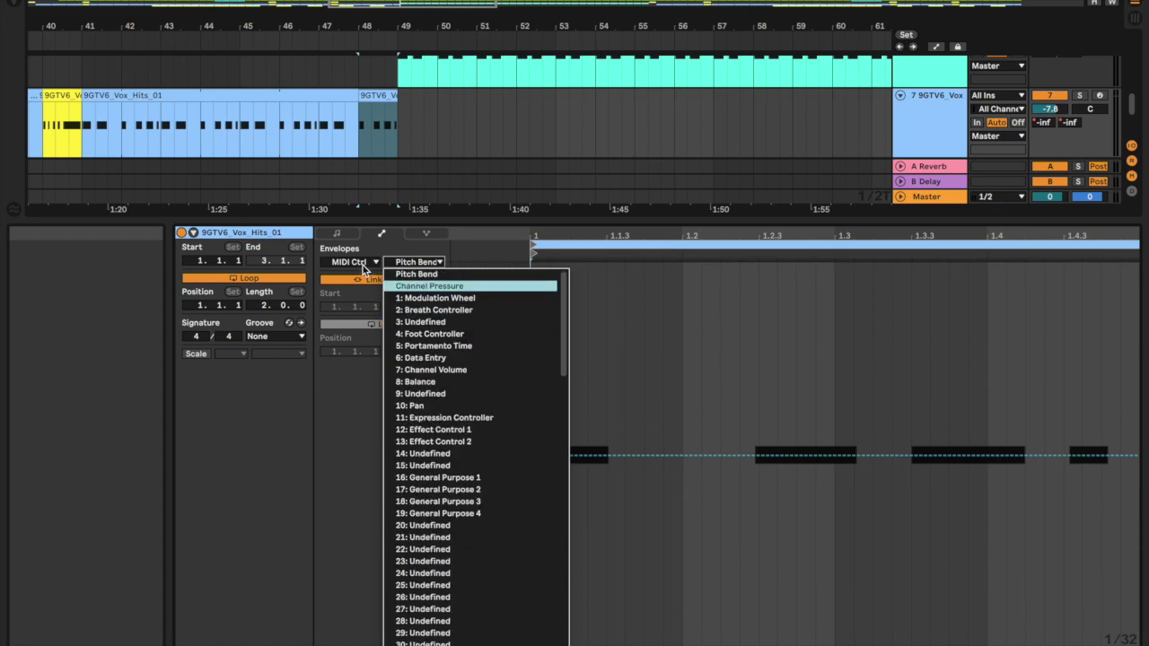
Draw a Transpose envelope for the 9GTV6 Vox device in the bar 48 clip, sloping from 0 down to -13 semitones.
left_click(350, 261)
left_click(355, 285)
left_click(416, 265)
left_click(416, 266)
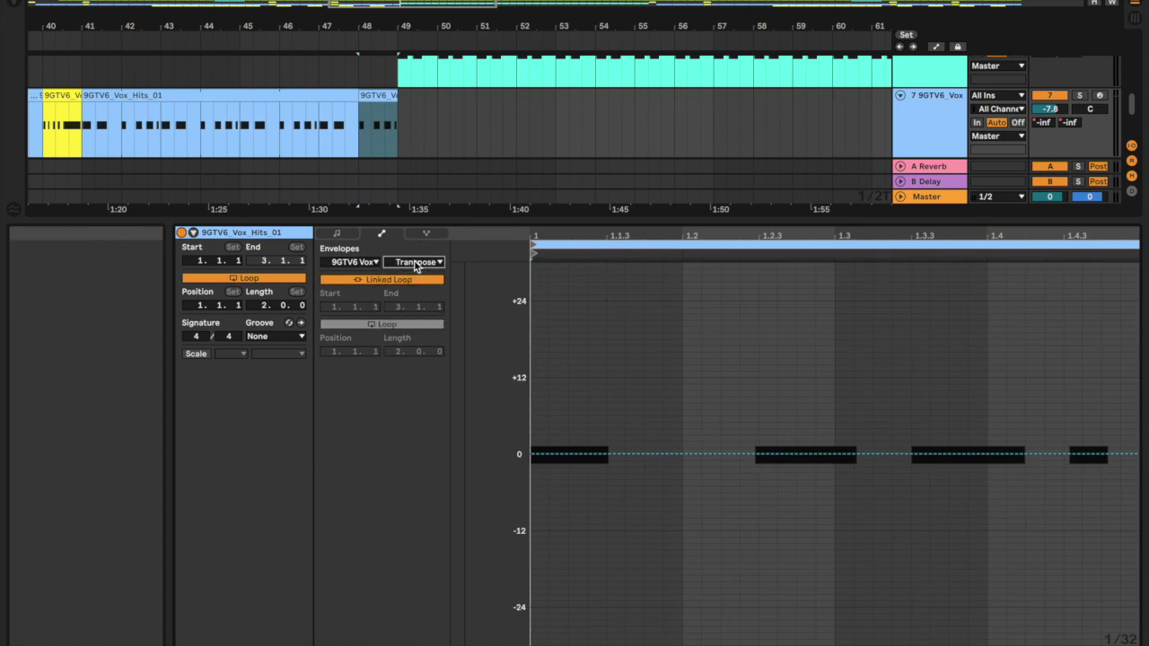
left_click(549, 455)
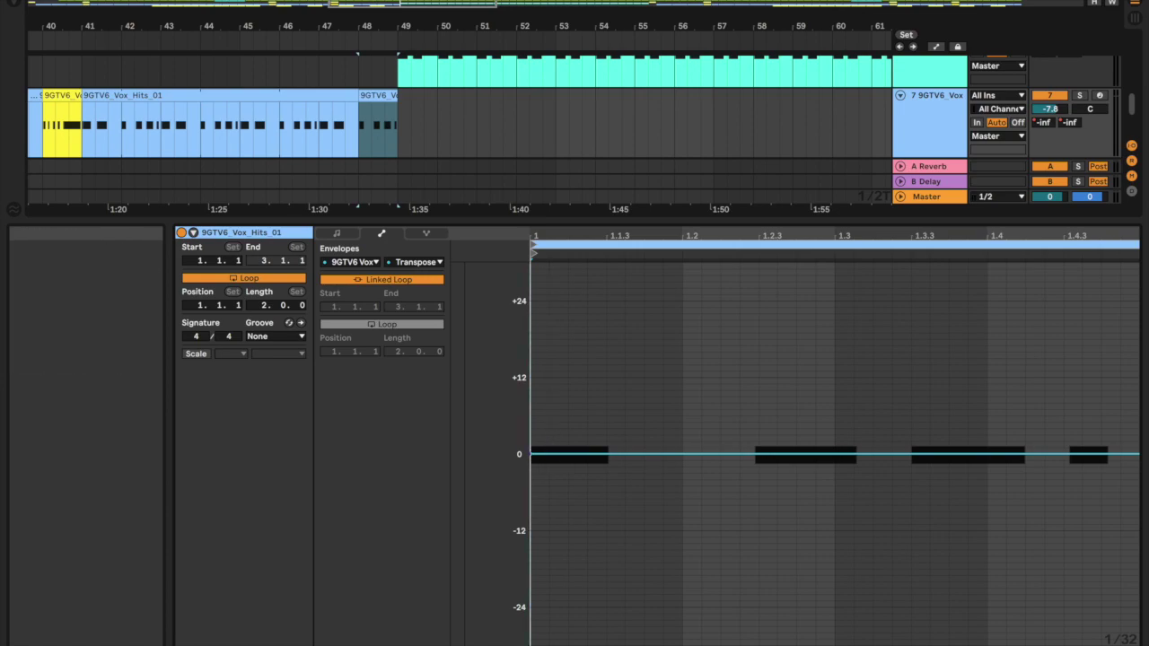
left_click_drag(1131, 455, 1135, 537)
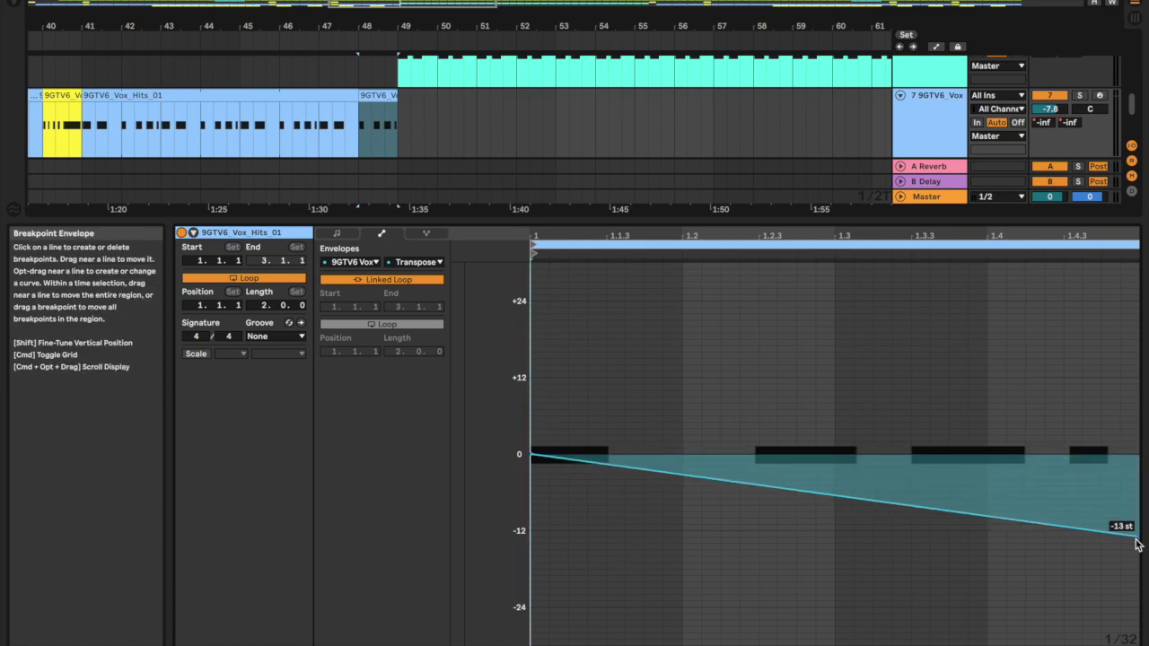
Automate track 7's A-Reverb send to rise from bar 48 to 49, hold until about bar 53 and drop to -inf dB.
right_click(1039, 126)
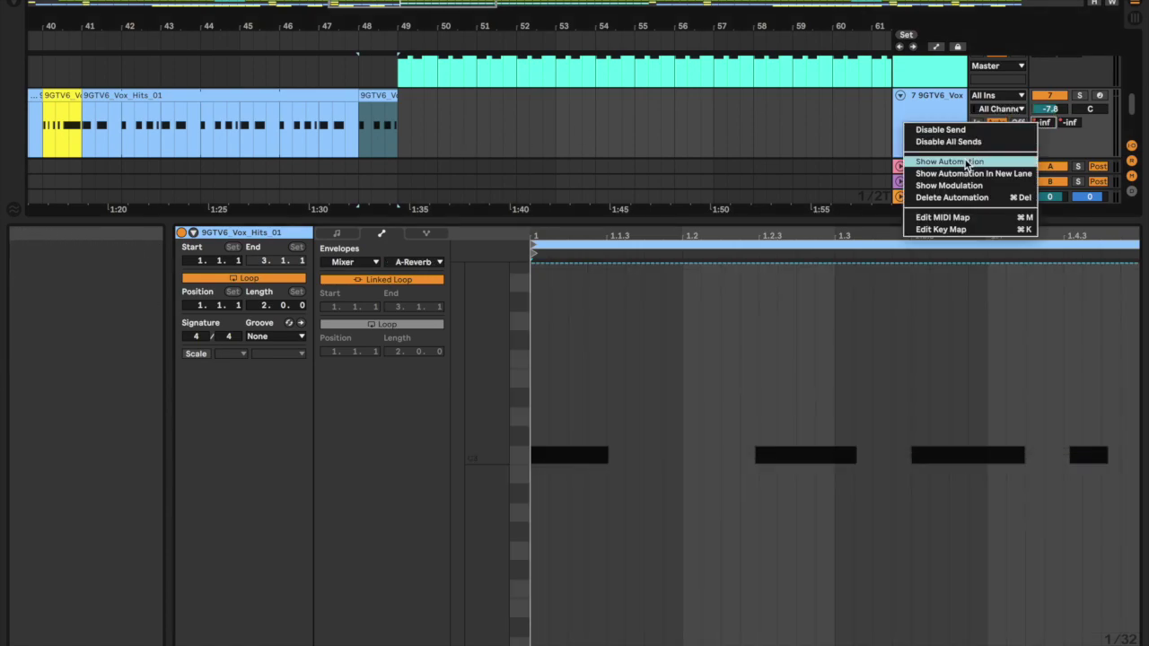
left_click(933, 164)
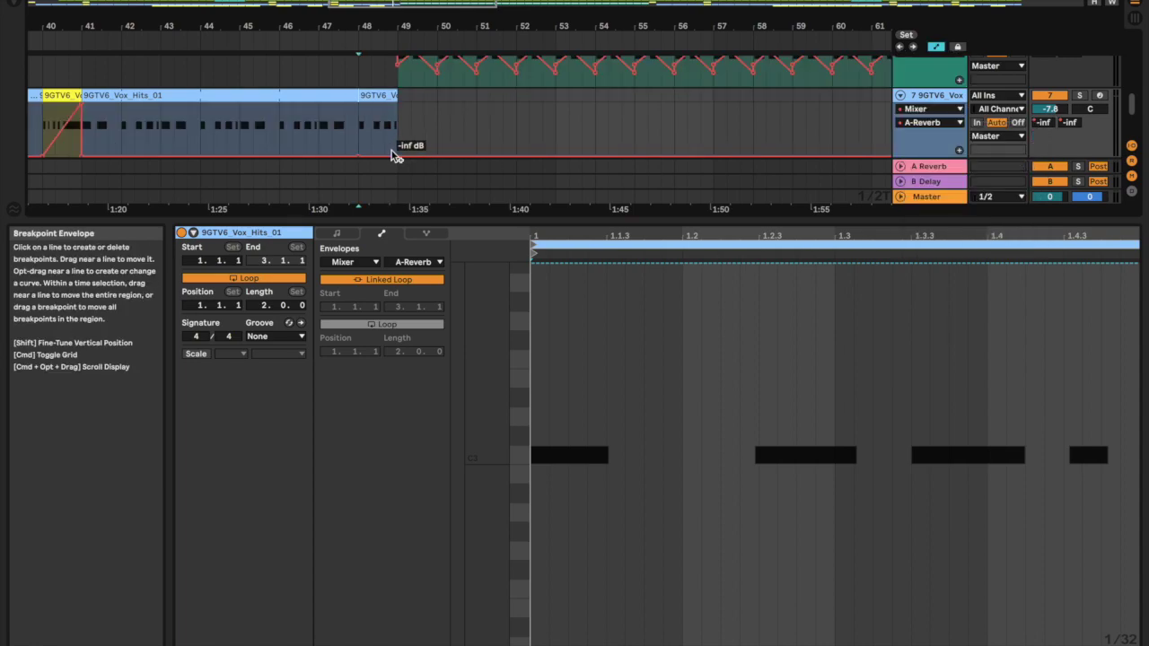
left_click_drag(424, 155, 569, 157)
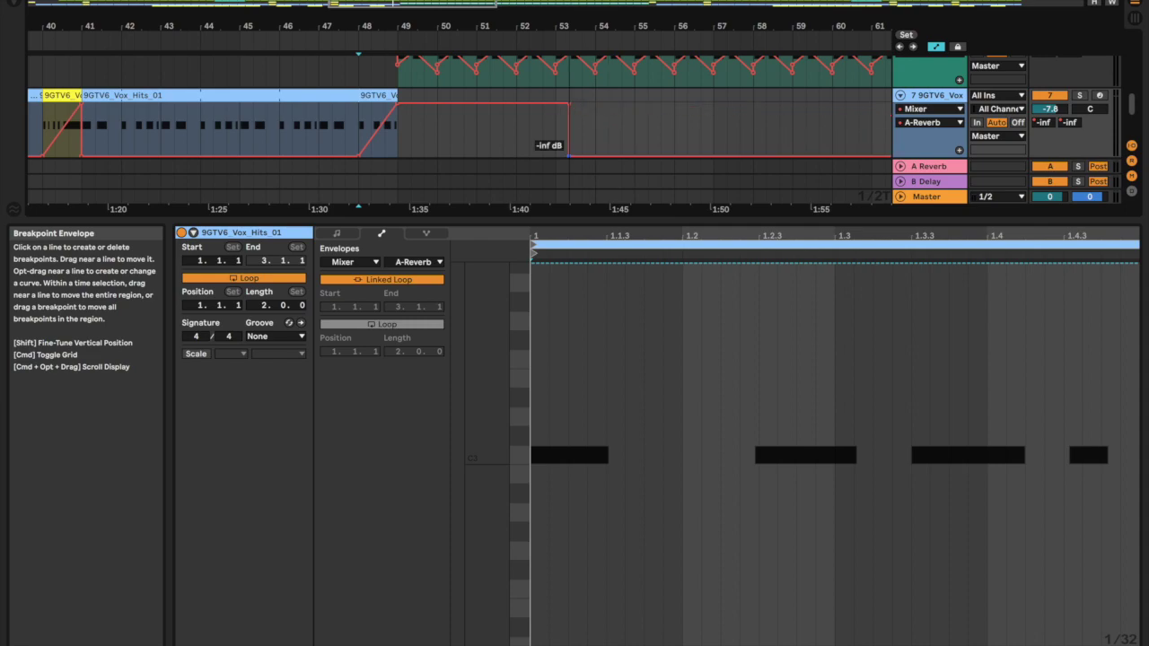
Play the arrangement from bar 45 to check the vocal transition into the breakdown, with all tracks in view.
scroll(569, 157, "down", 5)
left_click(479, 134)
key("space")
scroll(479, 133, "up", 3)
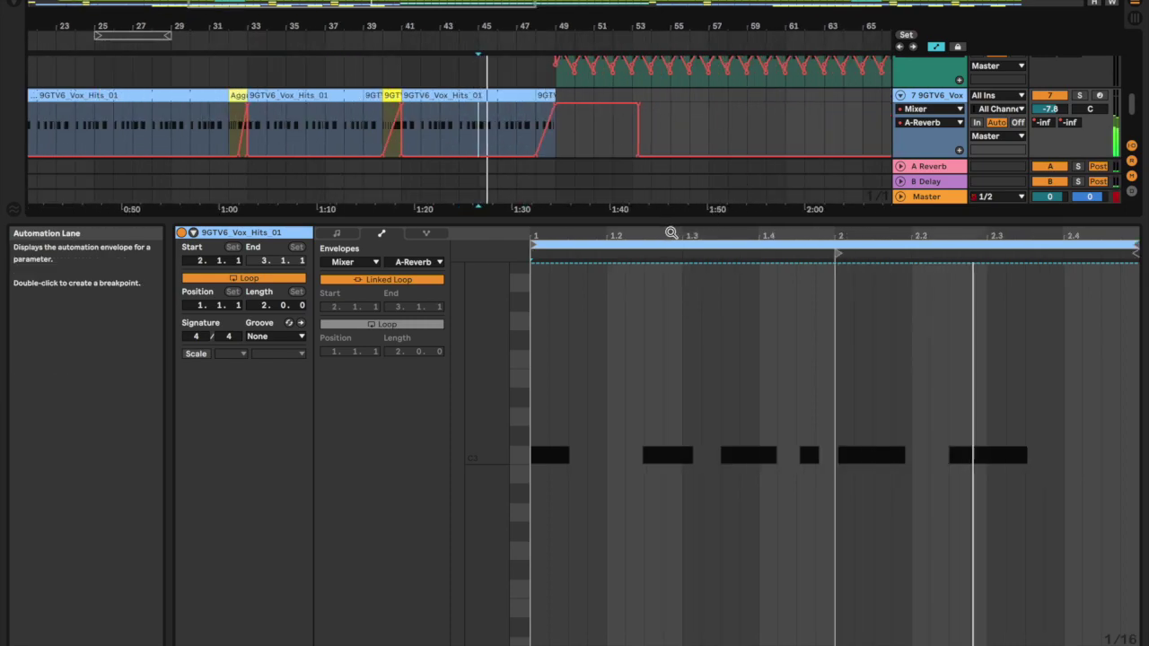
double_click(658, 219)
key("minus")
key("minus")
key("minus")
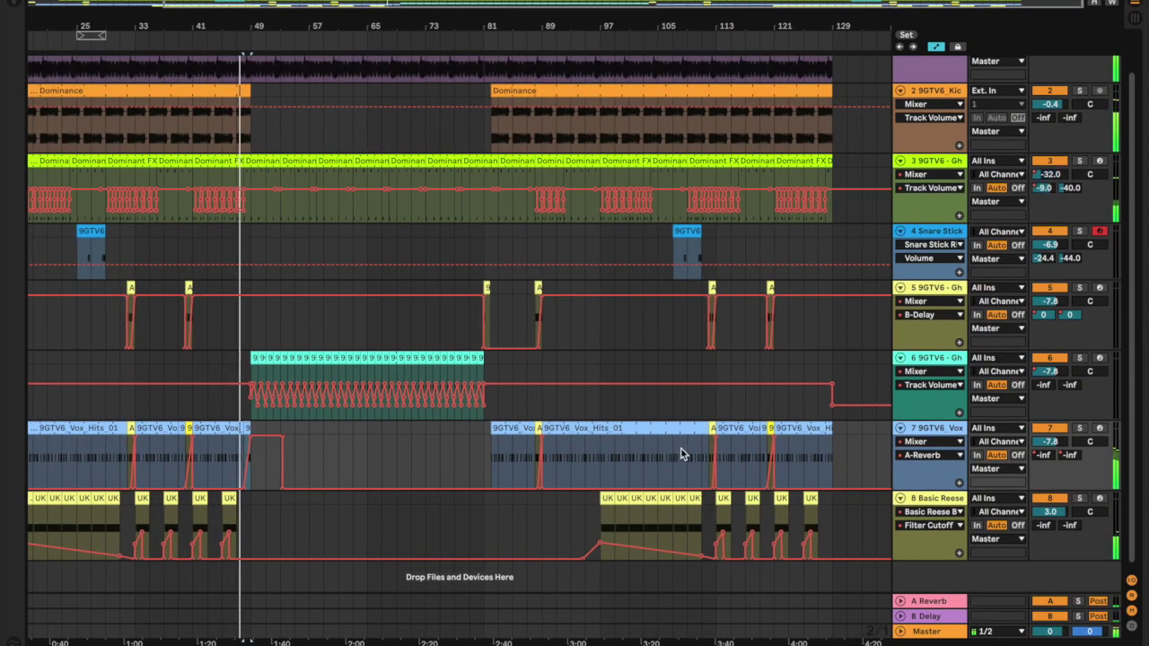
Trim the end of the bar 48 vocal clip on track 7 to just before bar 49 and play the transition.
left_click(821, 460)
scroll(830, 463, "up", 3)
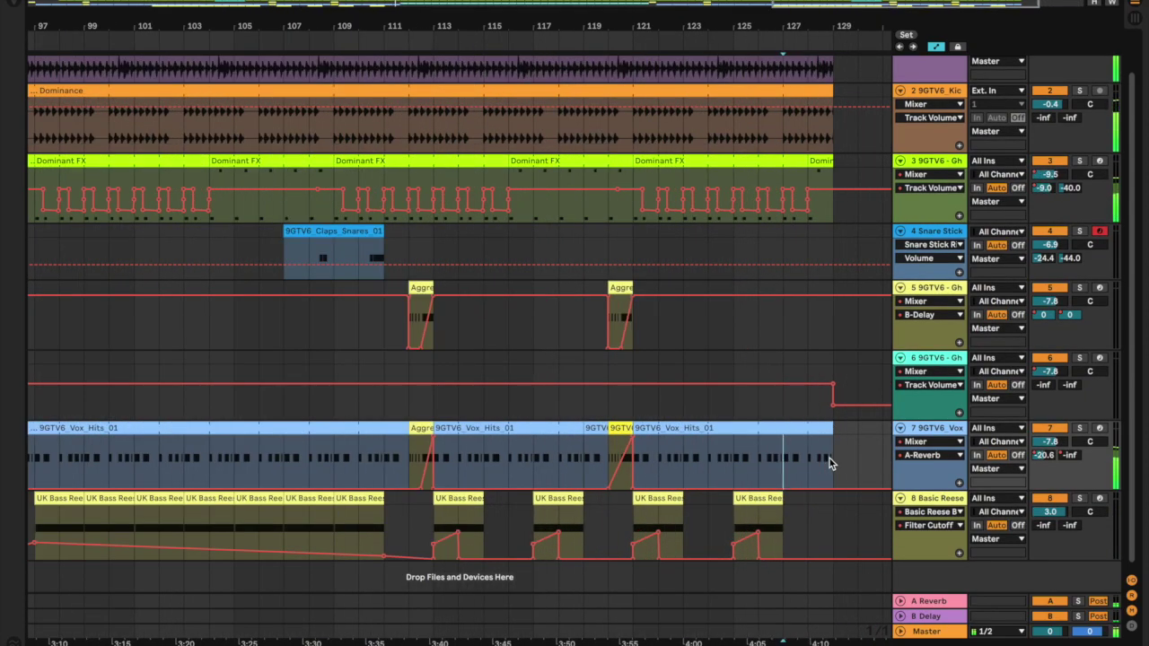
scroll(817, 464, "down", 4)
key("plus")
key("plus")
key("plus")
key("plus")
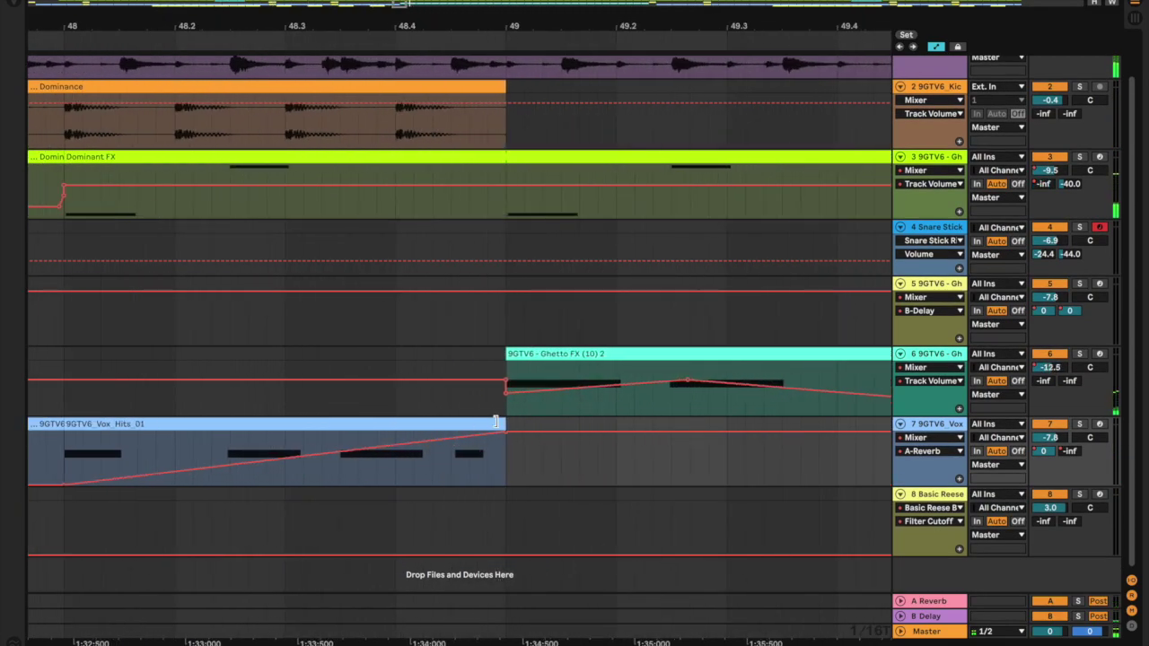
scroll(449, 418, "down", 6)
key("space")
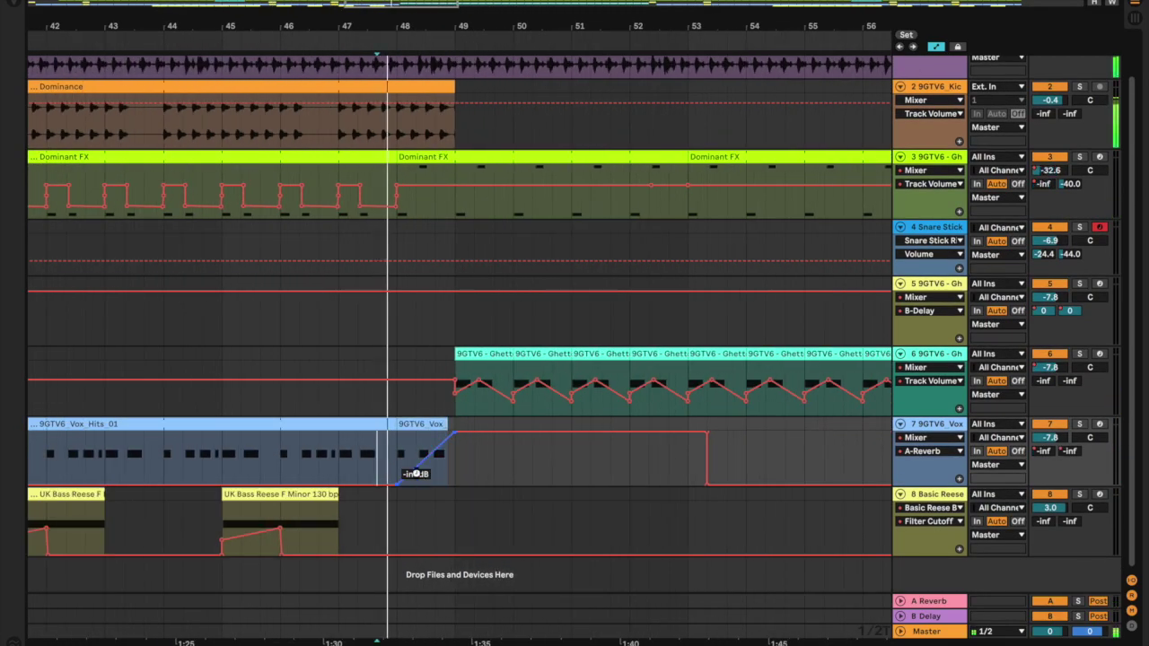
scroll(467, 467, "down", 1)
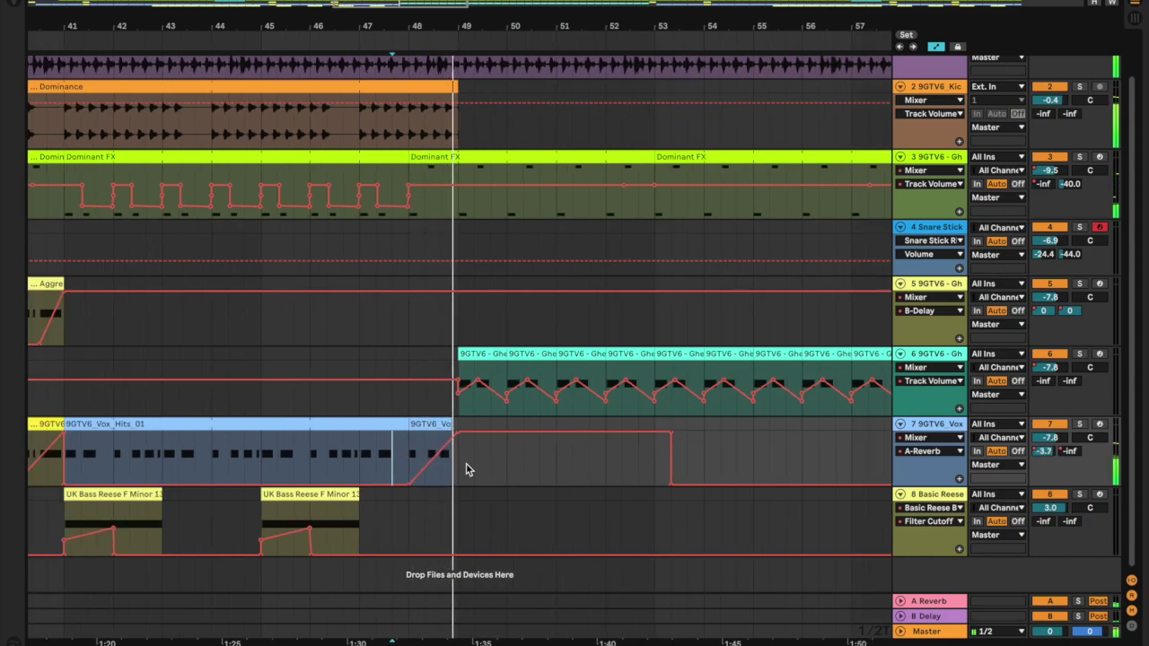
Open the bar 48 vocal clip on track 7 in the MIDI note editor.
scroll(469, 467, "up", 3)
double_click(453, 424)
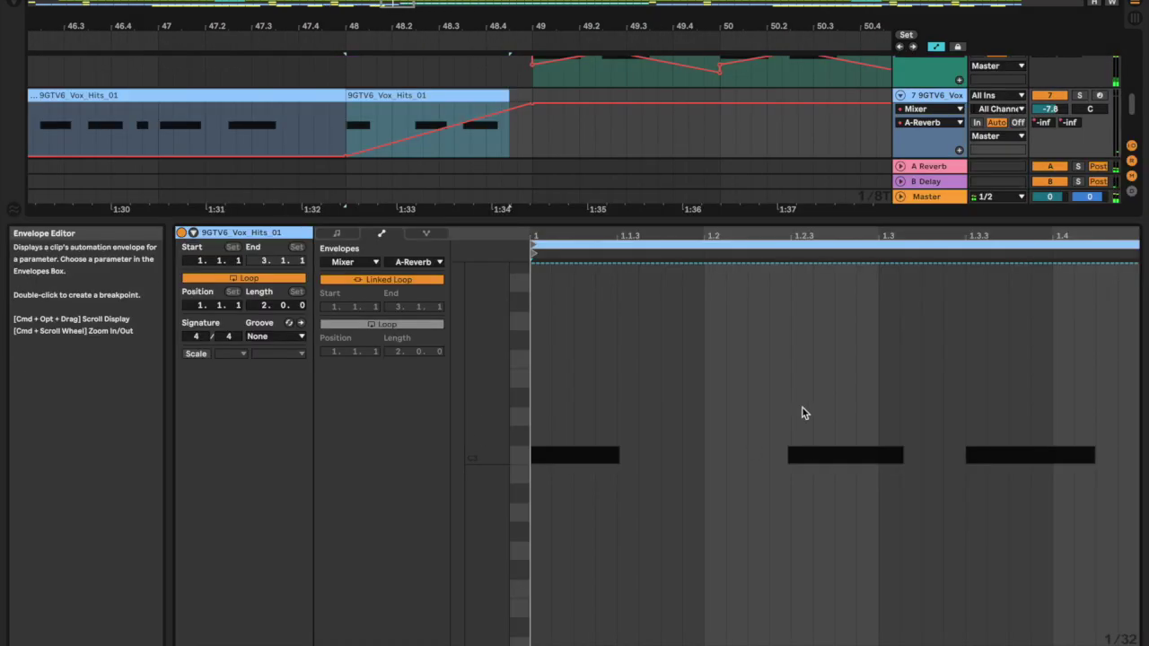
left_click(336, 233)
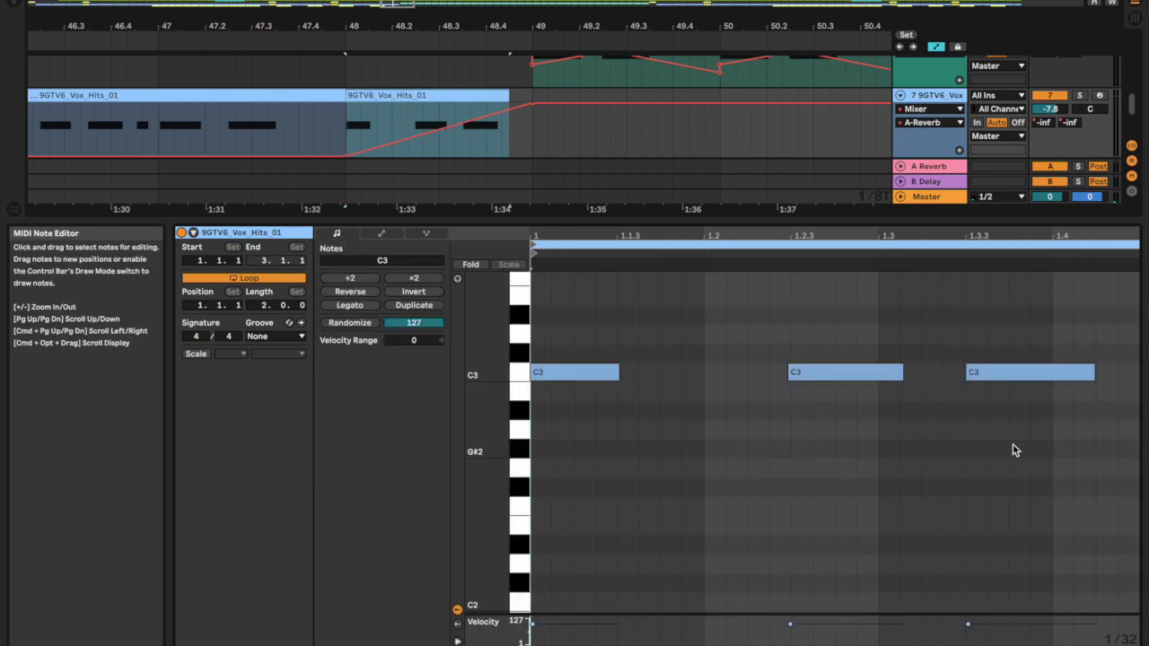
Try shortening the C3 note at 1.3.3 to a 1/32 note, duplicating it into a roll and playing from bar 48.
left_click_drag(1012, 443, 1018, 372)
key("shift+Left")
key("shift+Left")
key("shift+Left")
key("shift+Left")
key("shift+Left")
key("super+d")
key("super+d")
key("super+d")
key("super+d")
key("super+d")
key("super+d")
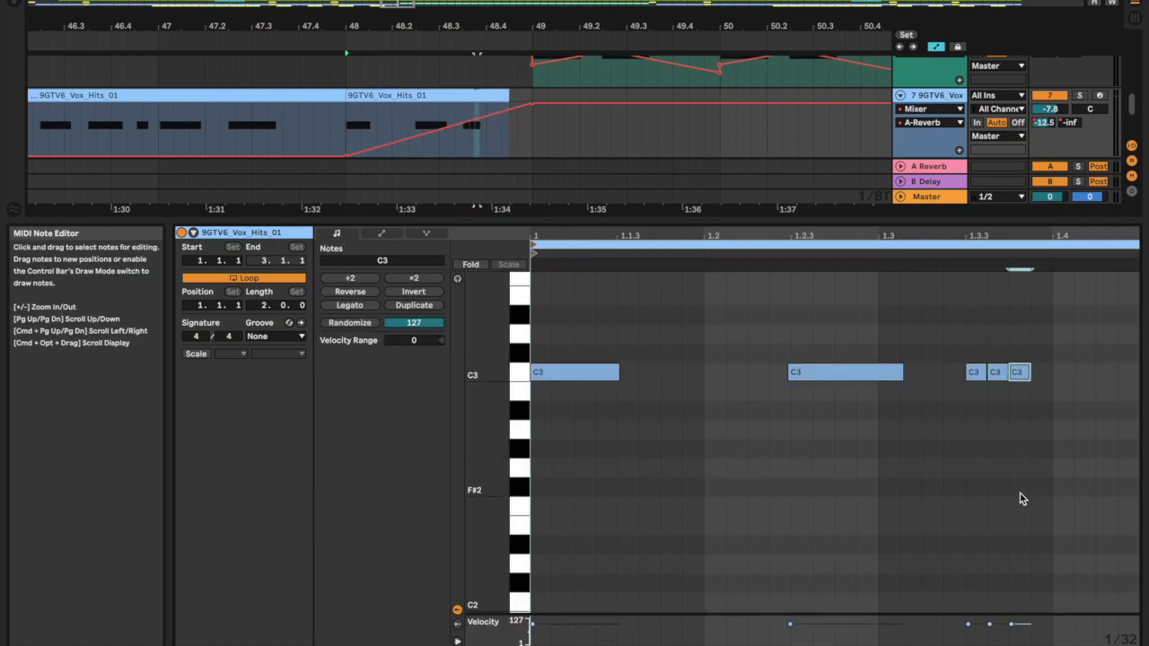
left_click(344, 111)
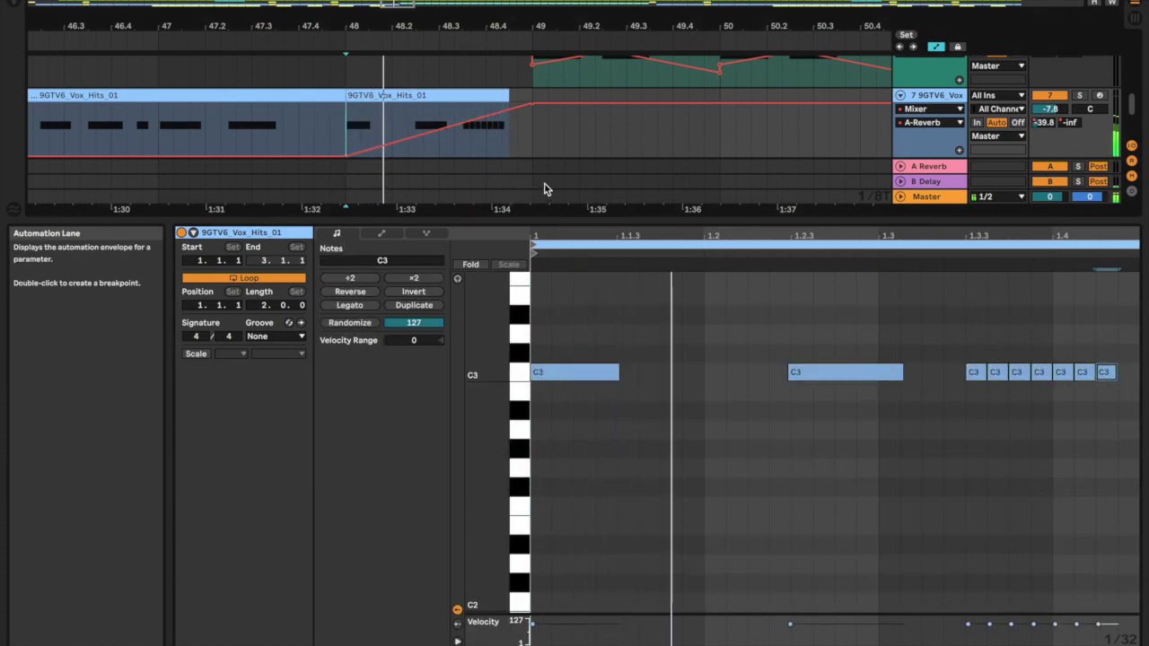
Replace the roll in the bar 48 vocal clip with two eighth-note C3 notes at 1.3.3 and 1.4.
left_click(975, 374)
key("super+d")
key("space")
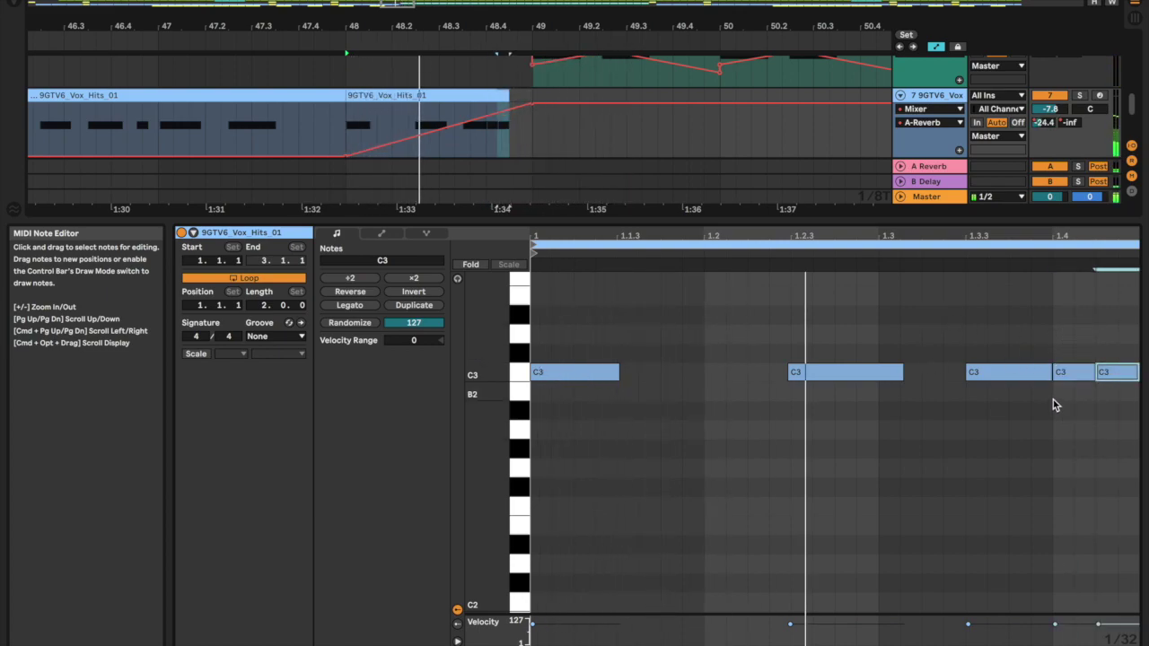
key("super+z")
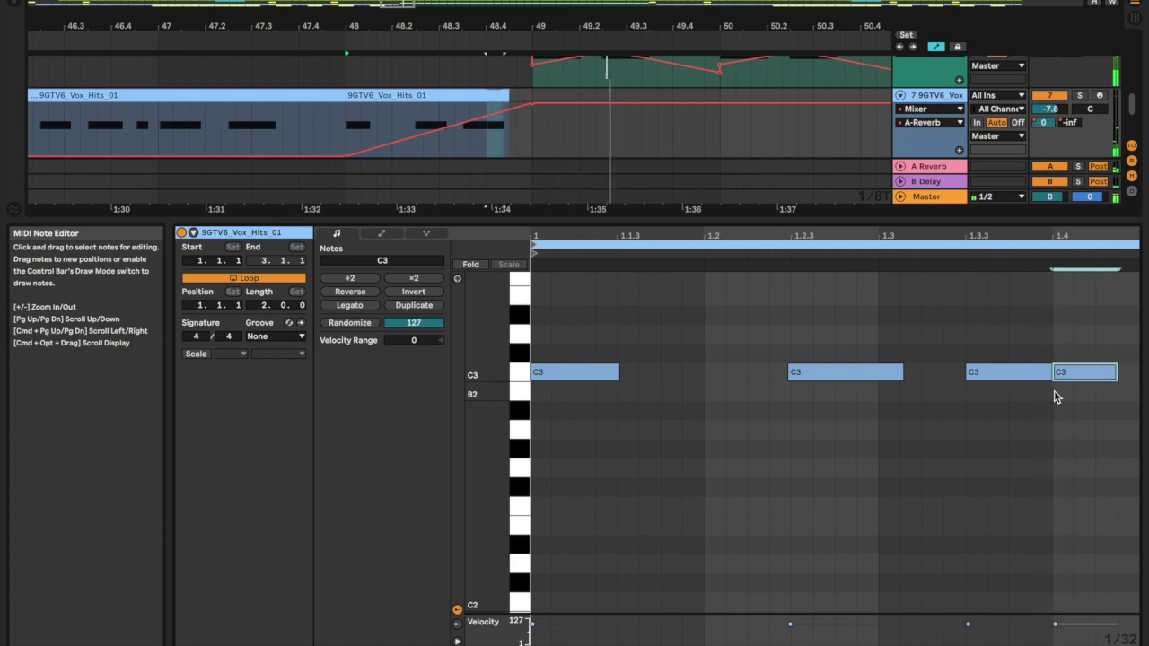
key("space")
Copy the edited bar 48 vocal clip to bar 128 on track 7 and delete the leftover fragment before bar 129.
left_click(374, 94)
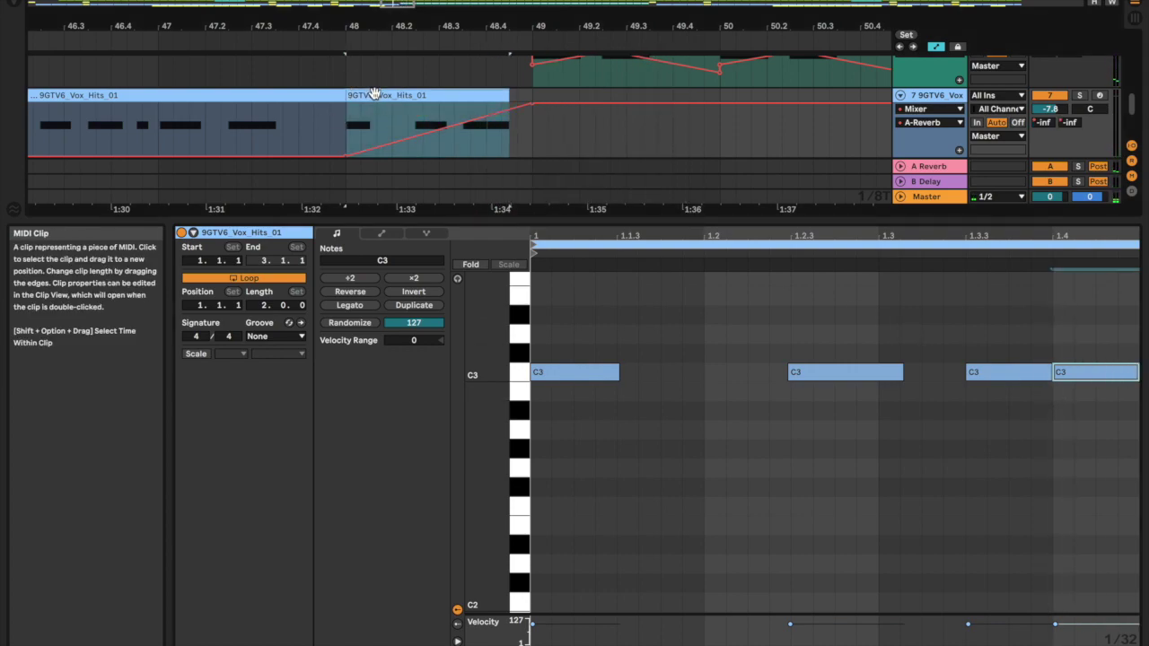
scroll(374, 93, "down", 5)
scroll(374, 93, "right", 15)
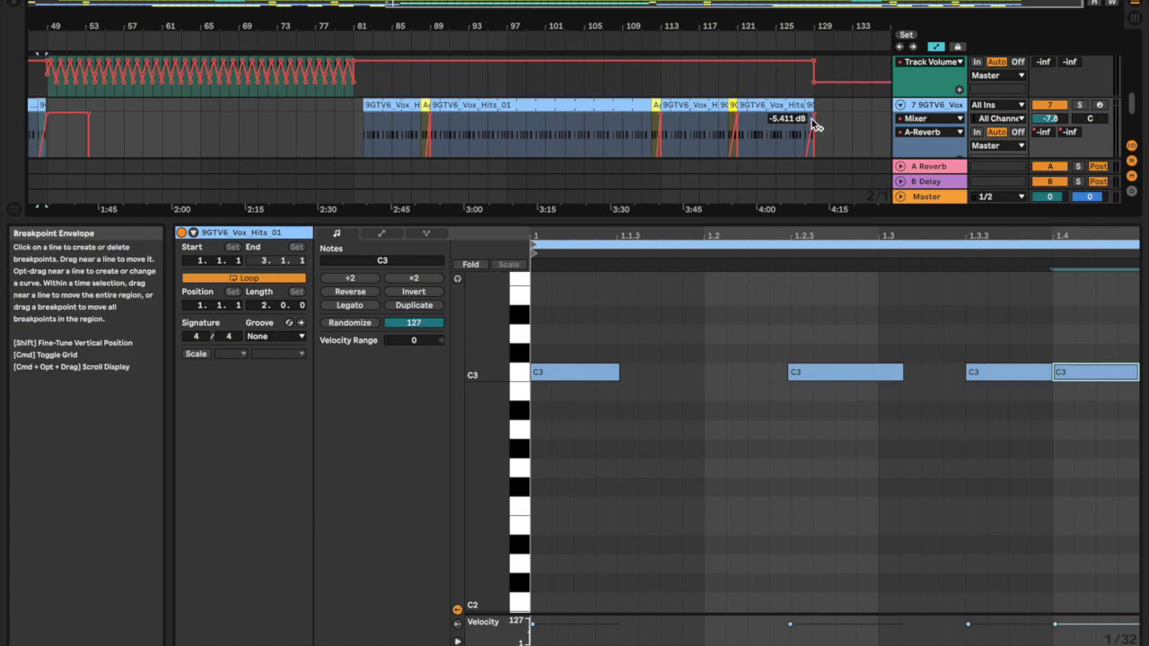
scroll(778, 127, "down", 5)
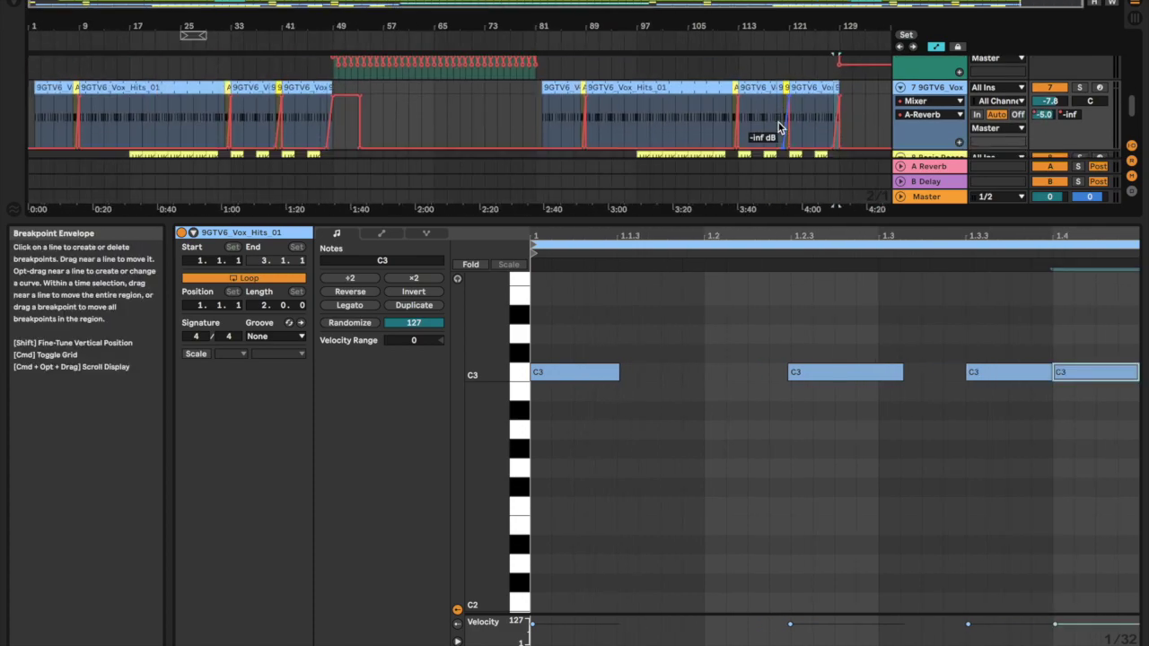
scroll(778, 124, "up", 10)
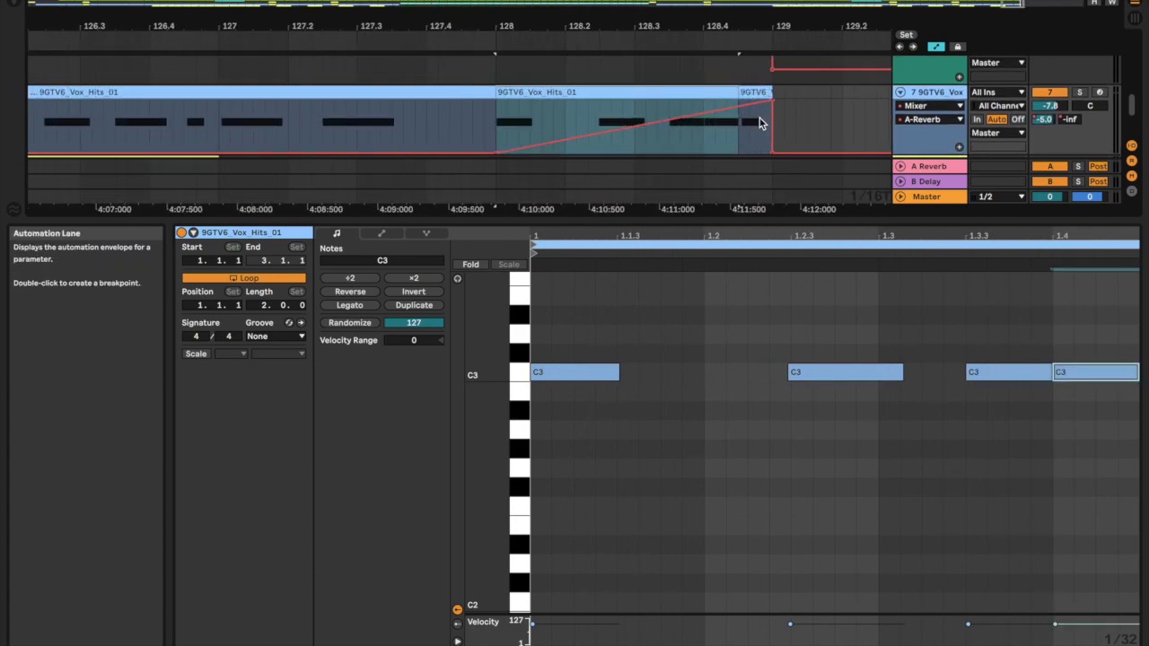
left_click(755, 91)
key("Delete")
scroll(757, 94, "down", 10)
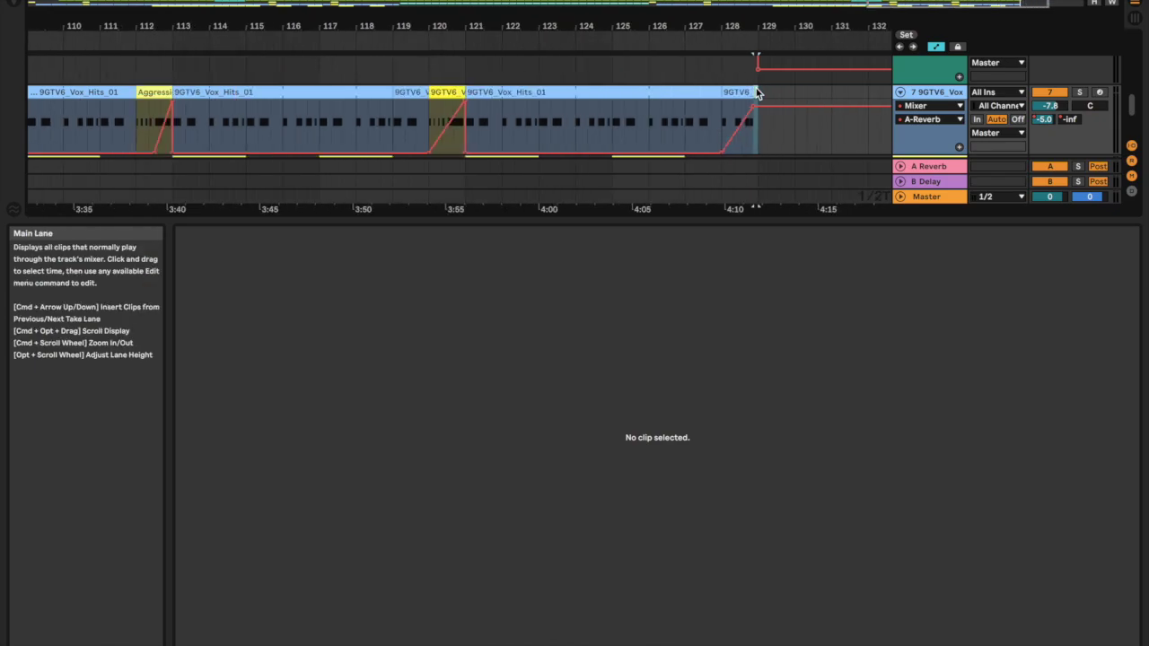
Play from bar 47 to check the breakdown transition, and audition track 6 soloed with its devices shown.
left_click(295, 104)
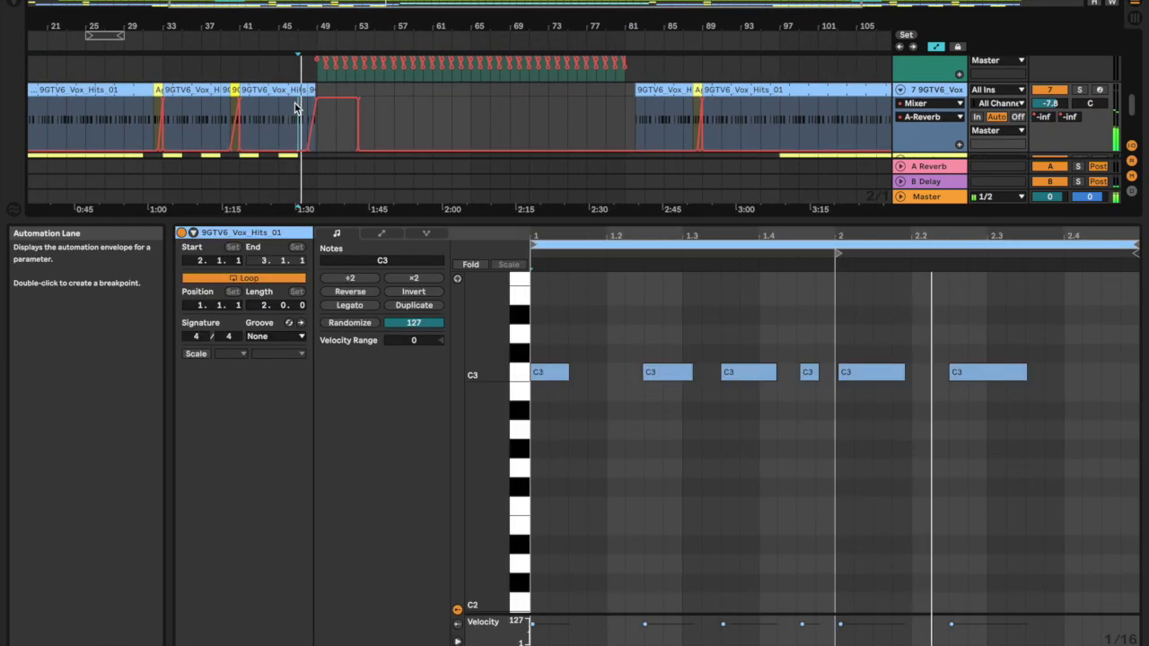
double_click(441, 223)
scroll(354, 227, "up", 5)
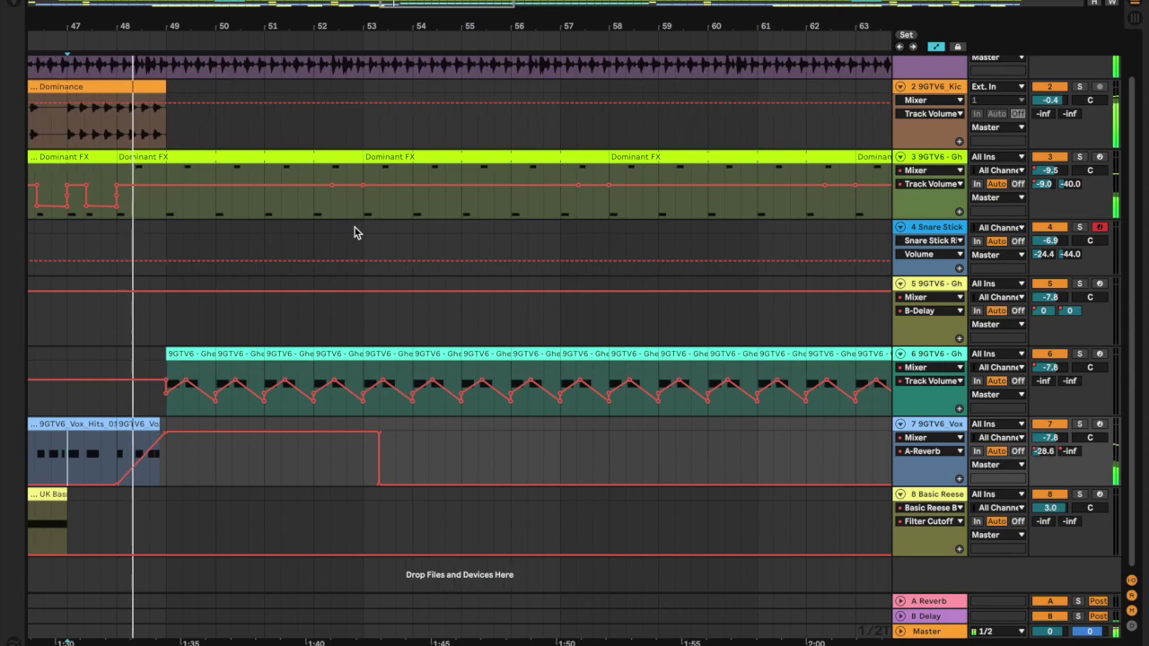
scroll(355, 227, "left", 4)
scroll(354, 233, "down", 6)
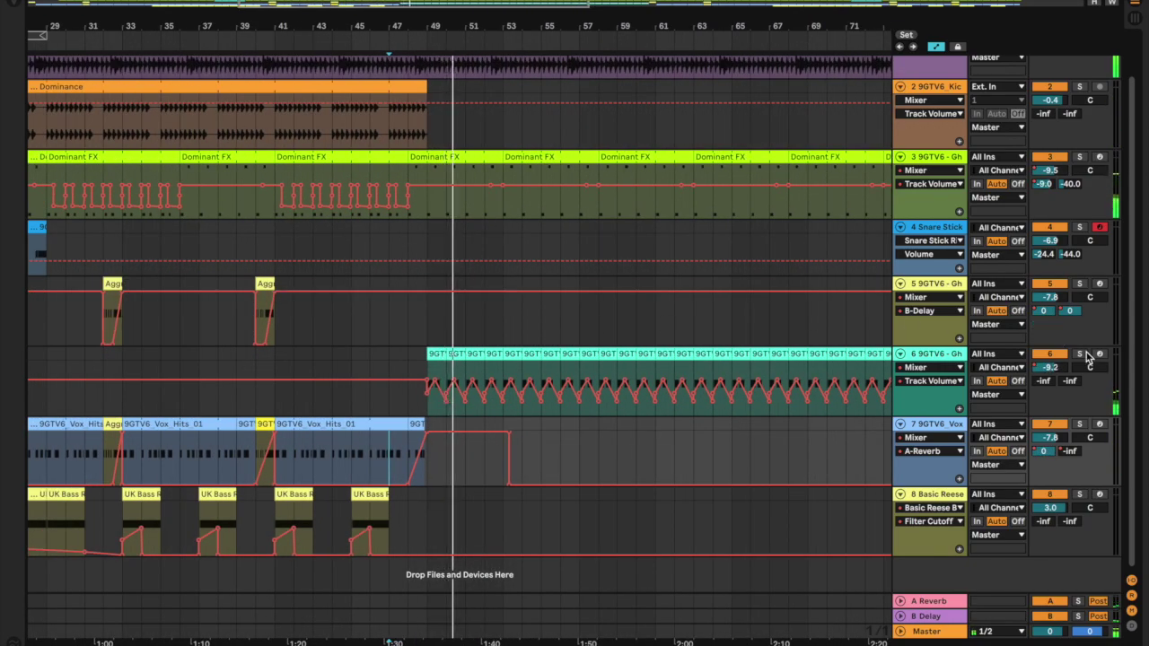
double_click(955, 363)
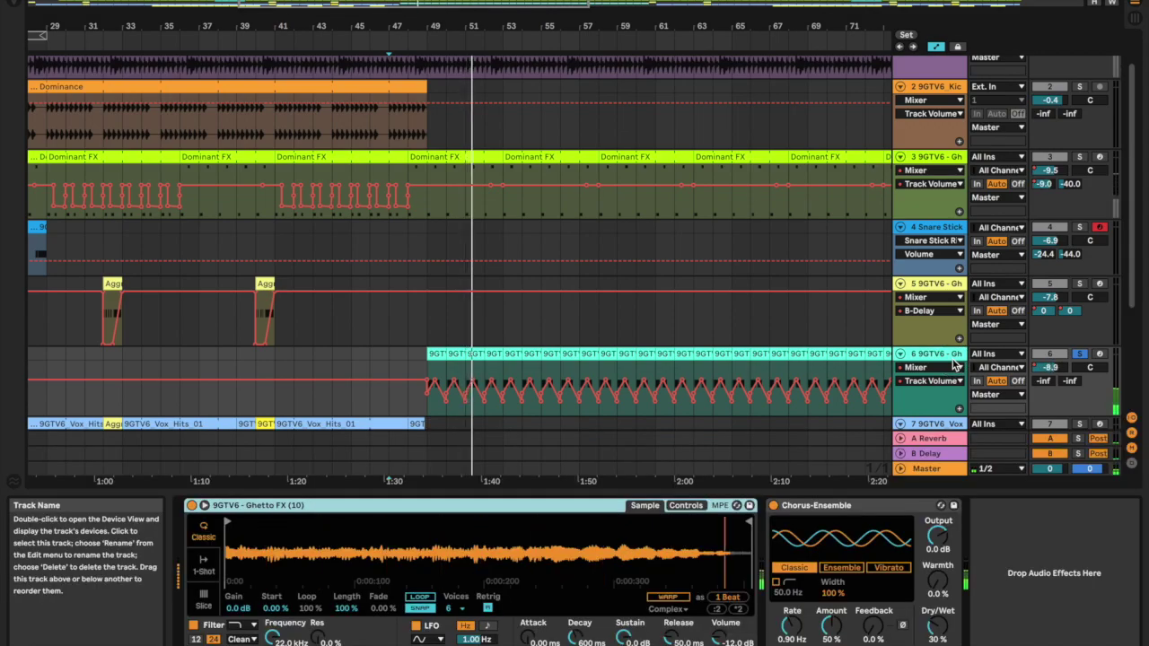
scroll(702, 346, "down", 1)
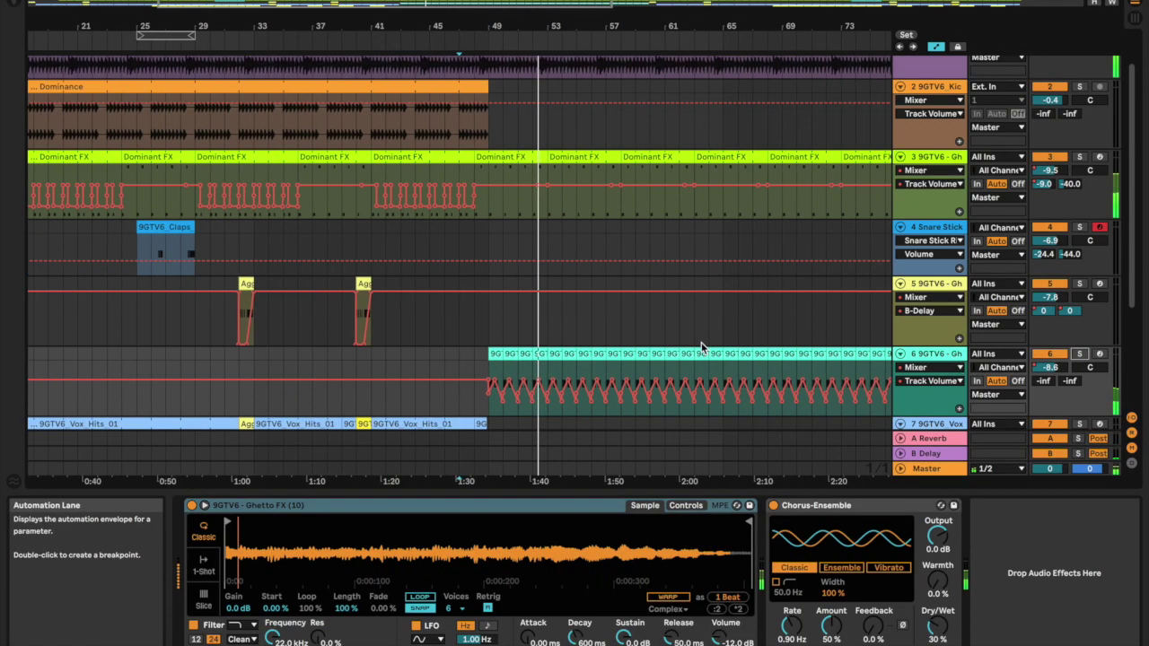
Automate track 6's A-Reverb send to rise from bar 49 to 81, lifted around bar 59, and drop to -inf dB.
scroll(702, 347, "down", 3)
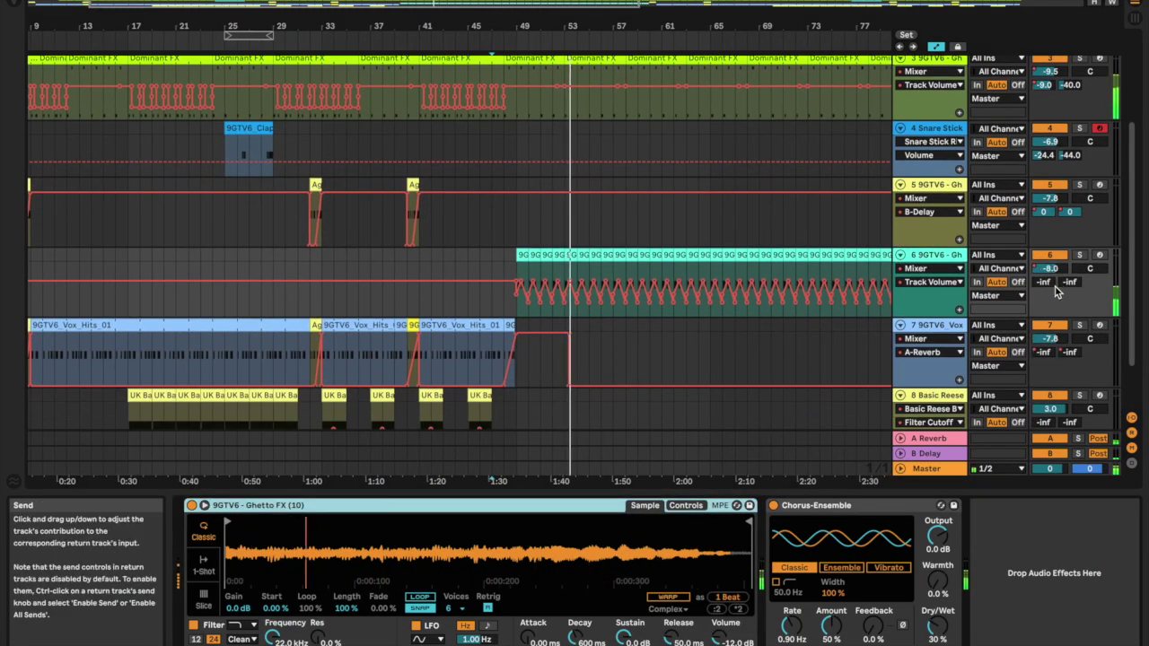
right_click(1046, 284)
left_click(969, 325)
scroll(577, 290, "down", 2)
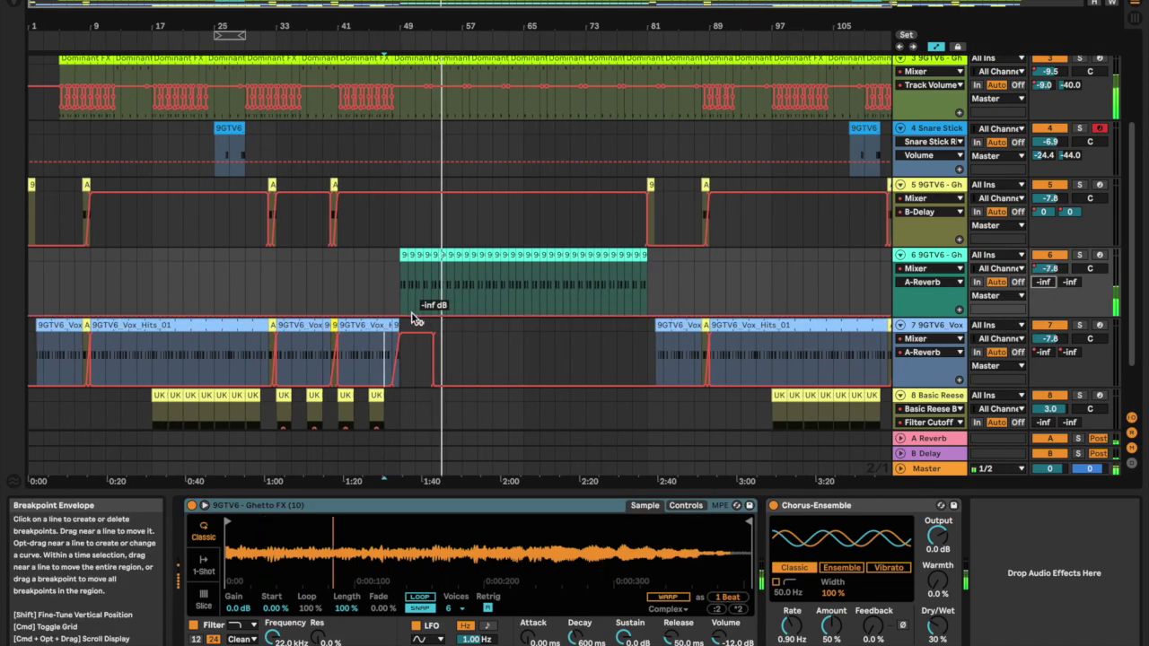
left_click_drag(467, 319, 644, 259)
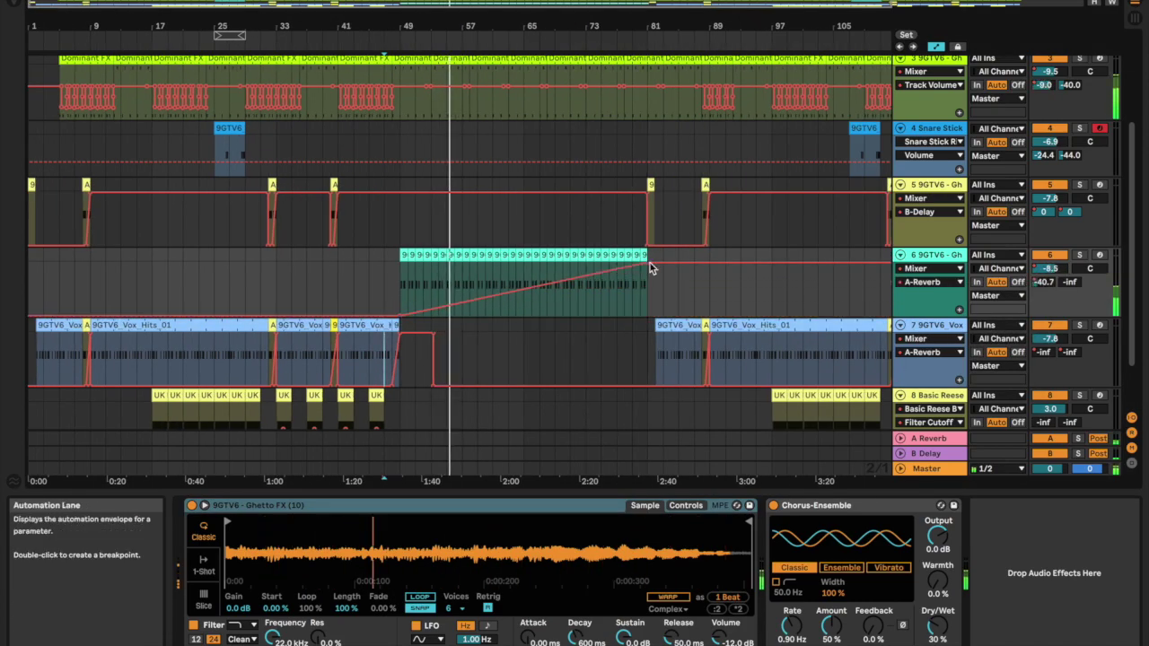
left_click_drag(577, 282, 609, 284)
left_click_drag(481, 305, 478, 296)
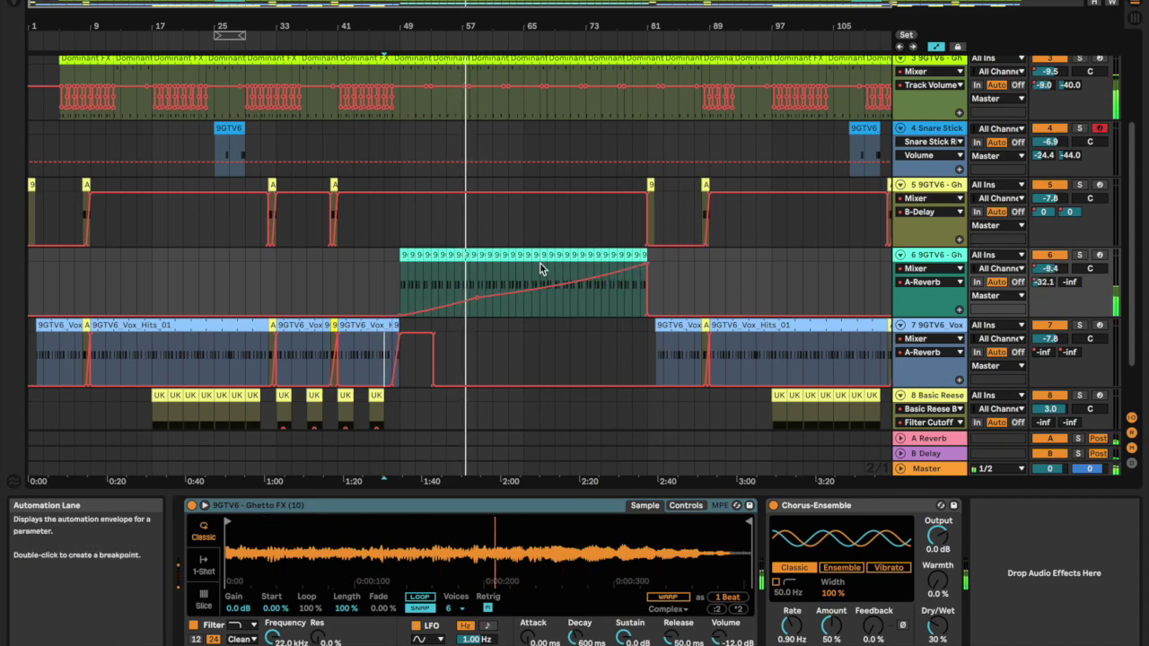
Automate track 6's B-Delay send to rise steadily from -inf dB at bar 49 up to bar 81 and drop back.
scroll(428, 356, "down", 1)
right_click(1070, 269)
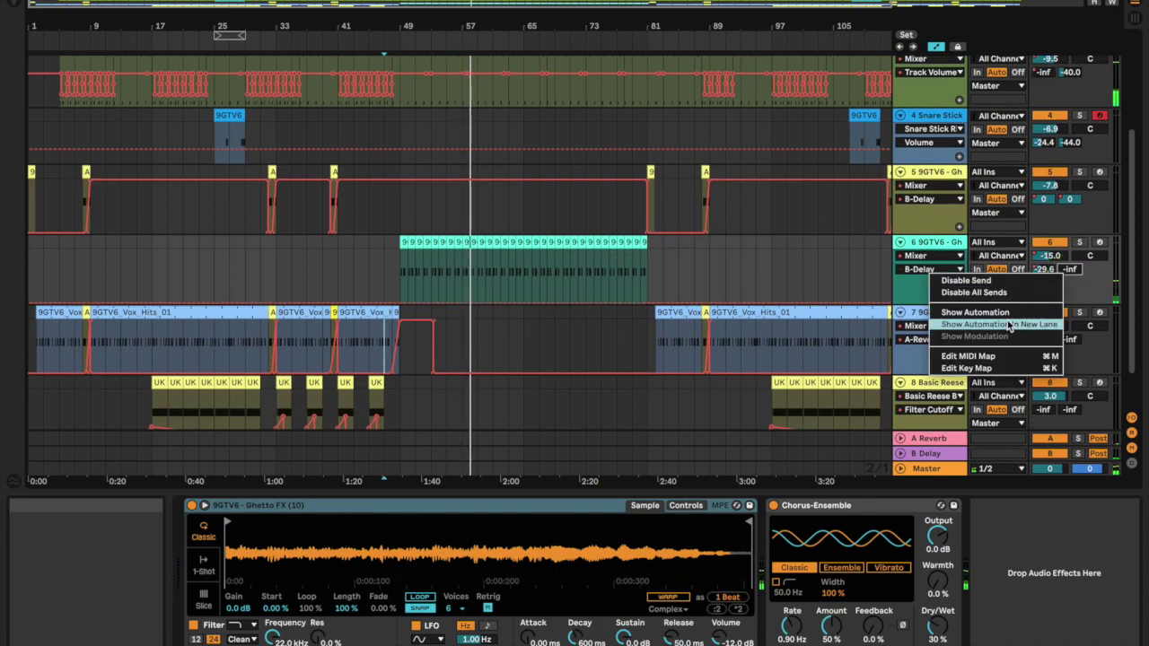
left_click(969, 319)
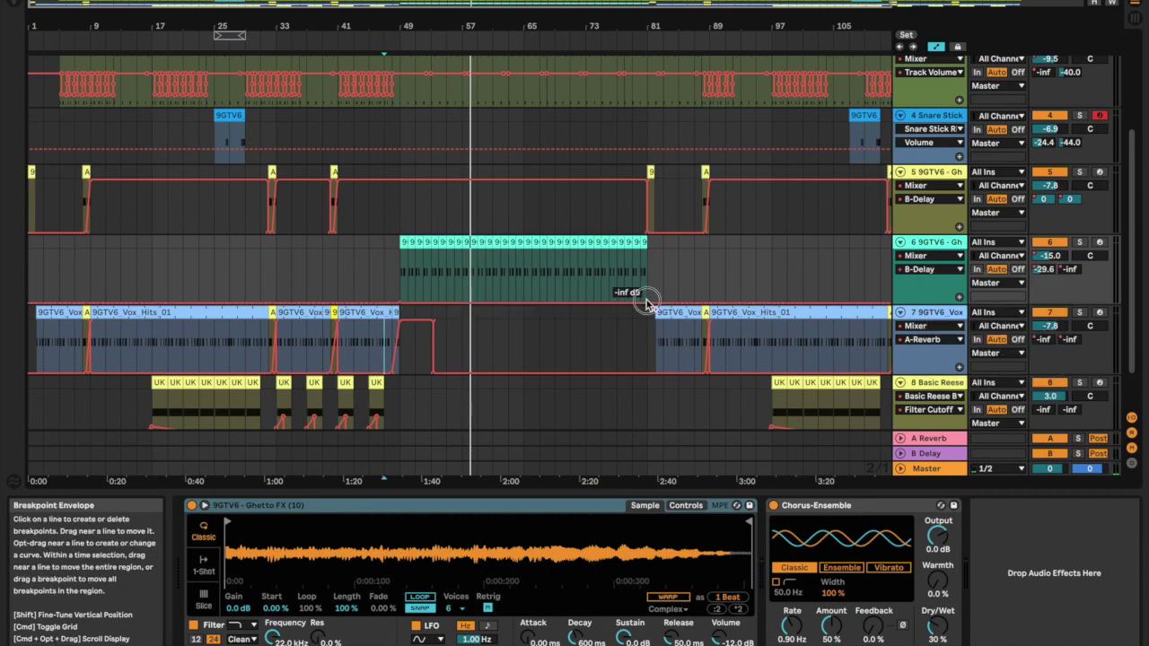
left_click(615, 292)
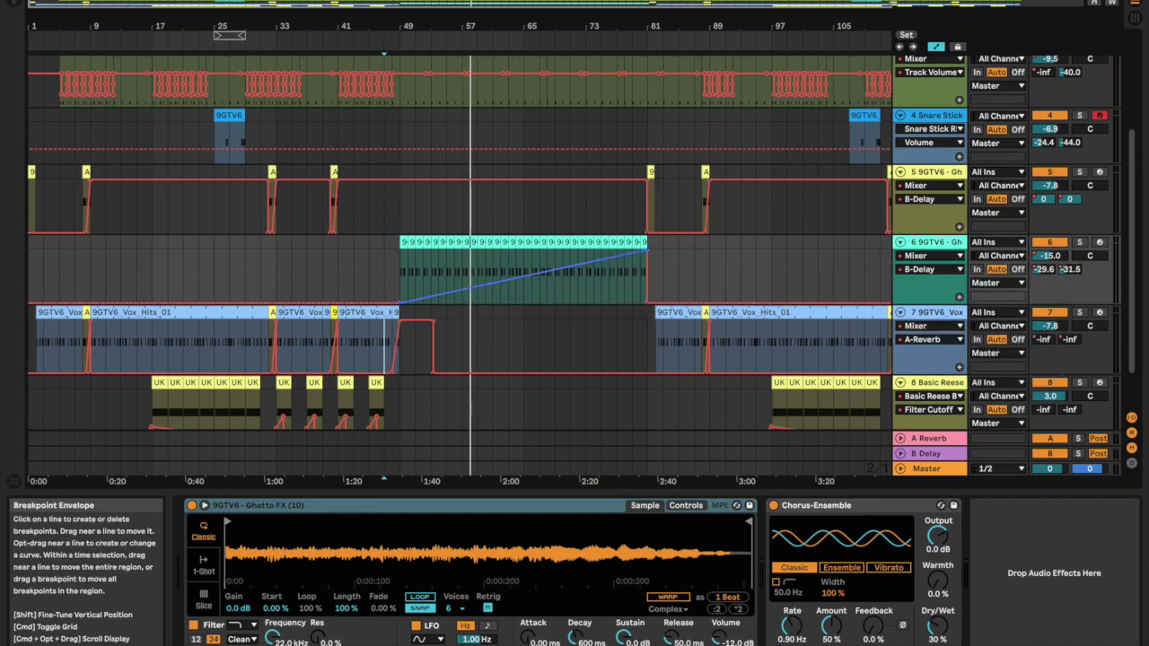
Copy the bar 48 vocal clip to bar 52 on track 7, split it after the first note and delete the remainder.
scroll(413, 317, "up", 5)
left_click(408, 334)
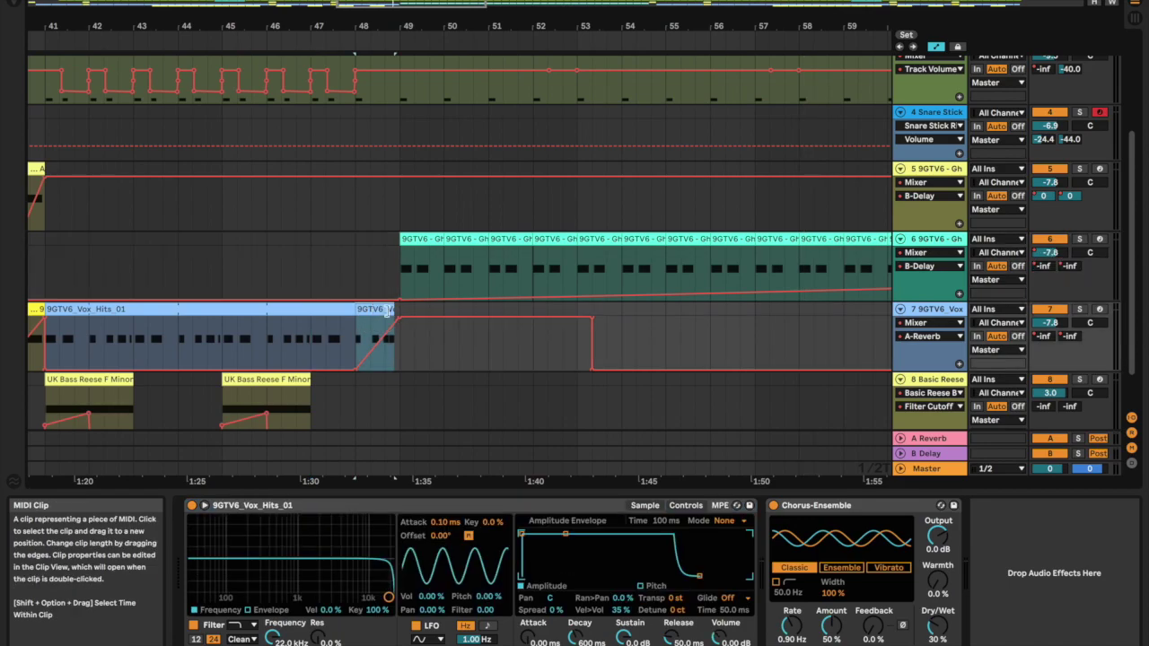
left_click(401, 346)
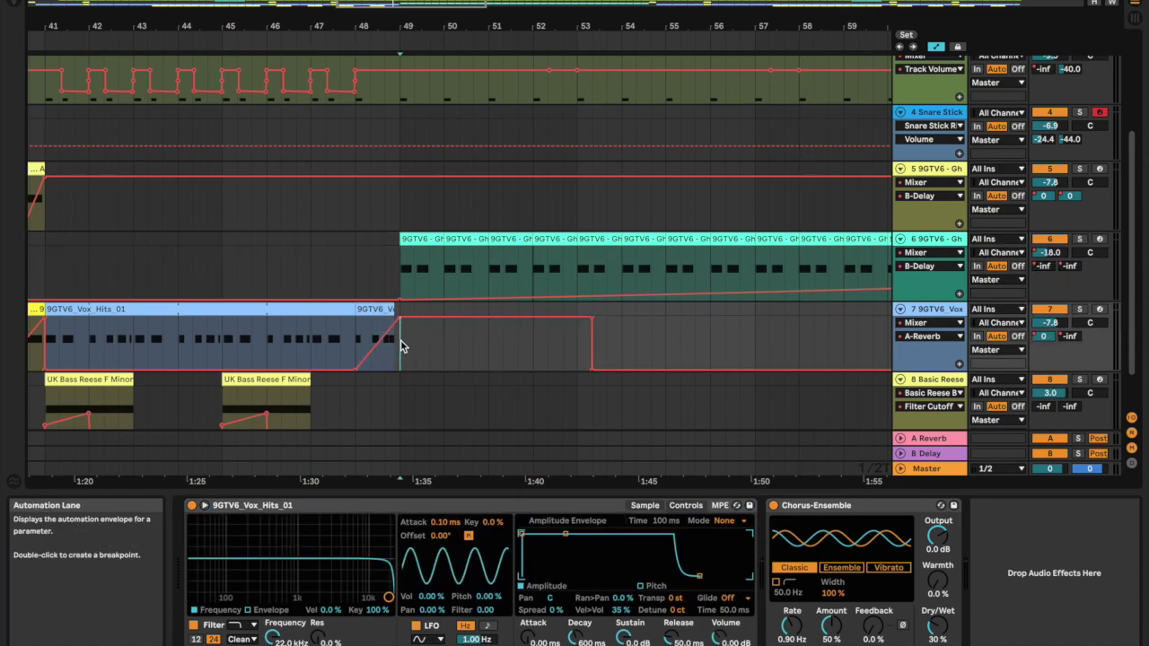
left_click(533, 348)
key("super+v")
scroll(534, 344, "up", 5)
left_click(579, 334)
key("super+e")
left_click(607, 311)
key("Delete")
Copy the short bar 52 vocal clip to bars 53 and 54 and duplicate it directly after the bar 54 copy.
left_click(560, 310)
key("super+c")
left_click(672, 353)
key("super+v")
scroll(675, 356, "down", 5)
scroll(674, 355, "right", 1)
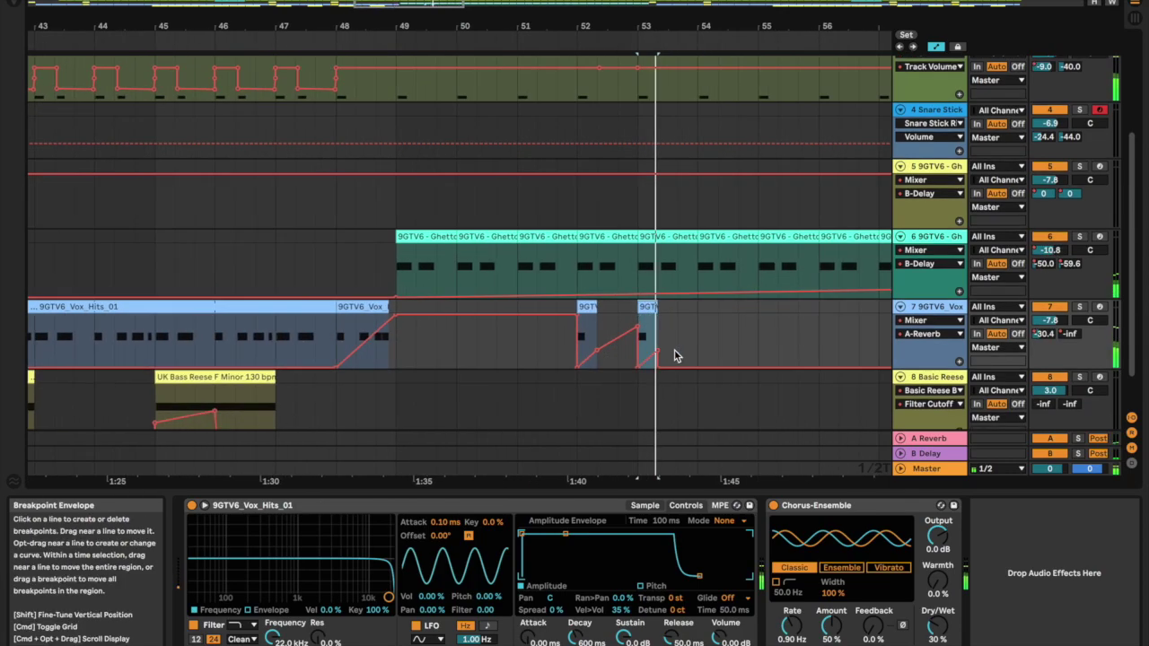
left_click(682, 347)
key("super+v")
key("super+d")
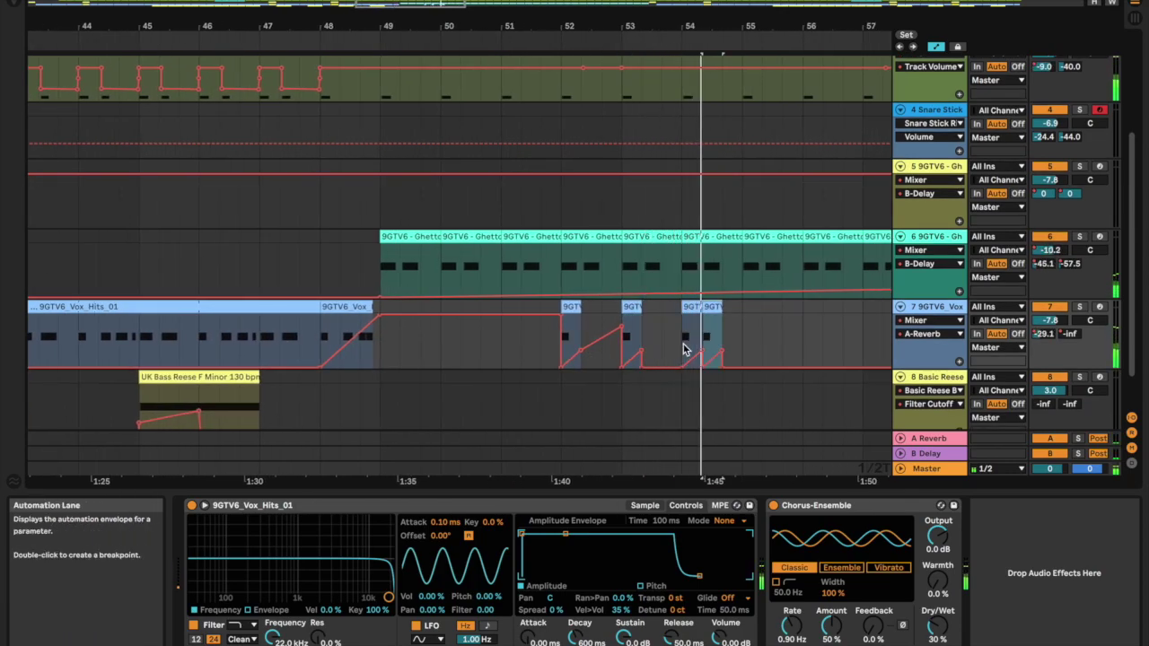
Move the second short vocal clip in bar 54 earlier to 54.2, overlapping the end of the first.
scroll(685, 349, "up", 2)
scroll(685, 349, "right", 3)
scroll(594, 310, "up", 5)
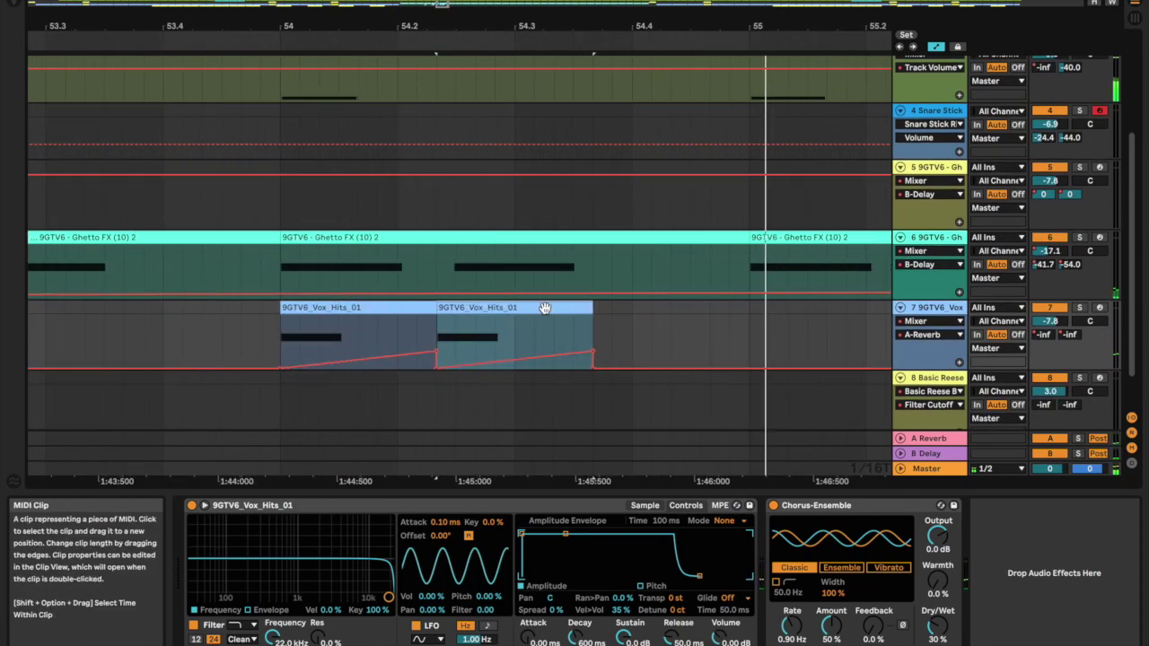
double_click(490, 315)
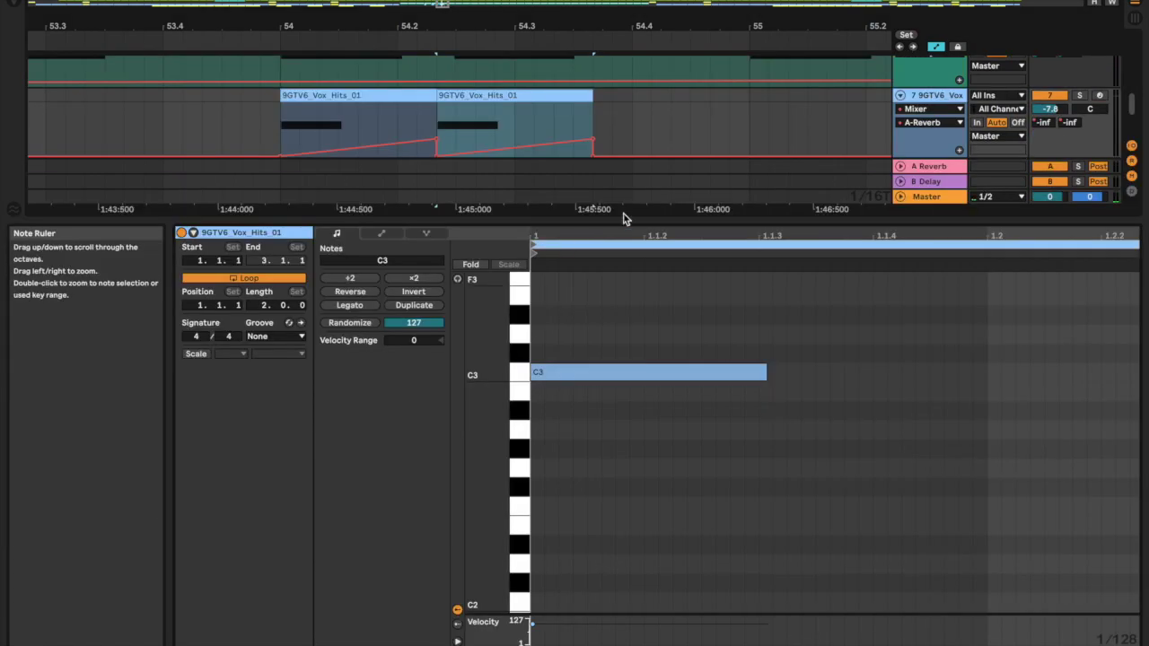
key("super+alt+l")
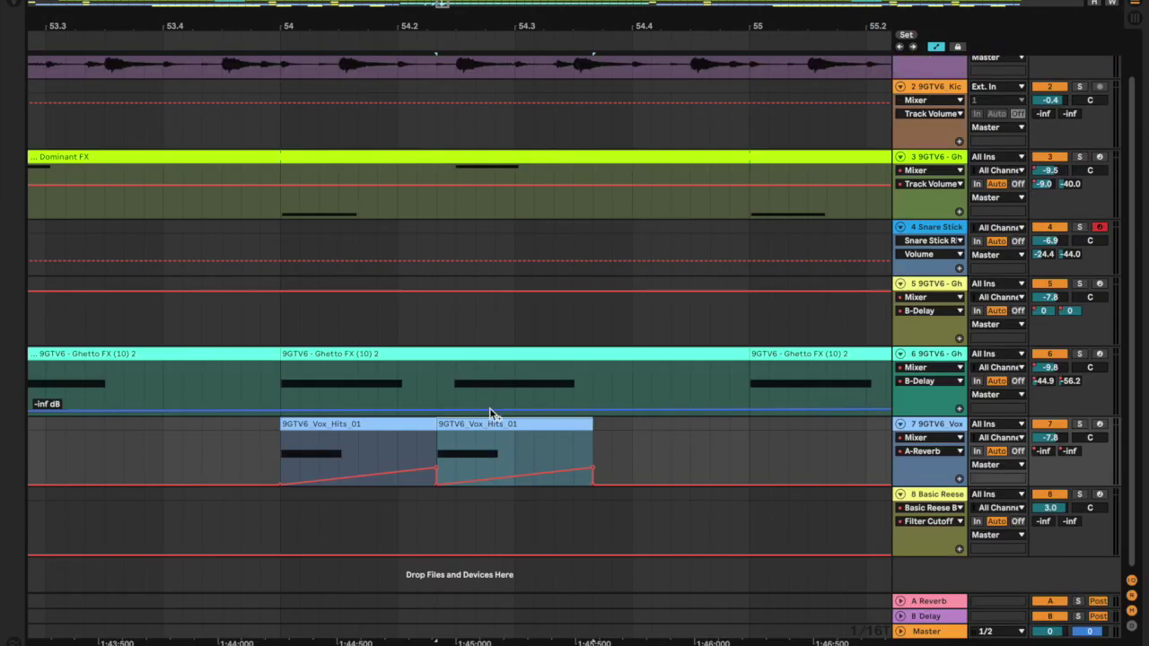
left_click_drag(488, 425, 442, 428)
Play the arrangement from just before bar 52 to check the short vocal hits in the breakdown.
scroll(441, 427, "down", 5)
scroll(431, 429, "left", 1)
left_click(206, 452)
key("space")
scroll(205, 453, "up", 1)
scroll(205, 452, "down", 5)
scroll(230, 445, "up", 5)
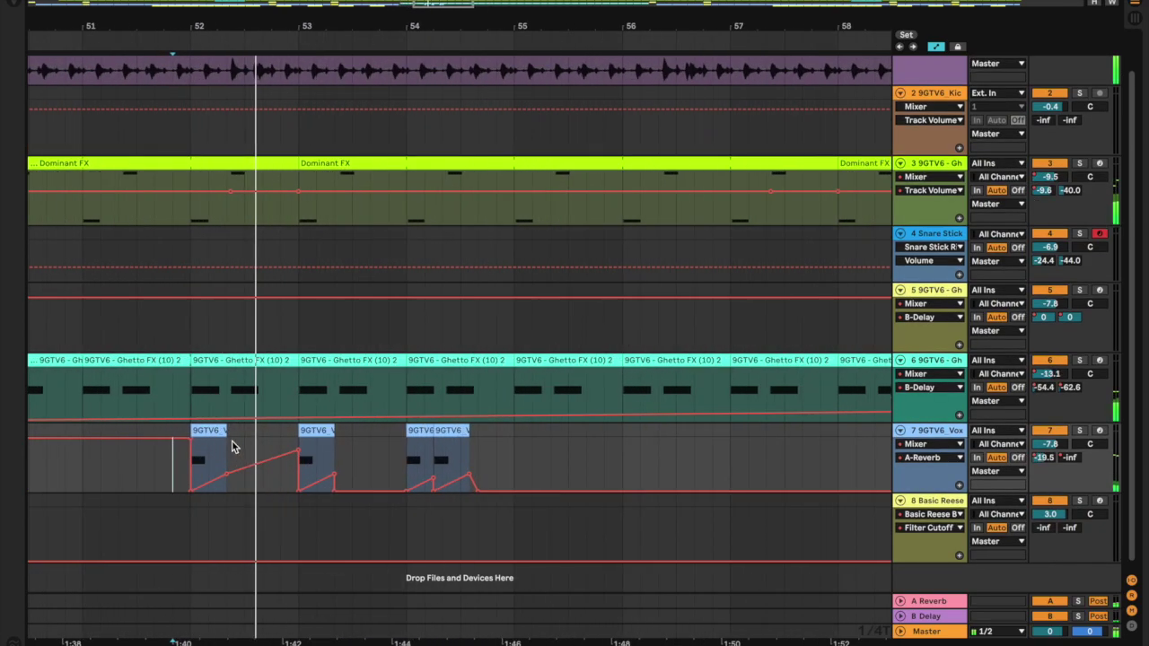
Consolidate the two overlapping short vocal clips in bar 54 on track 7 into a single clip.
left_click(208, 430)
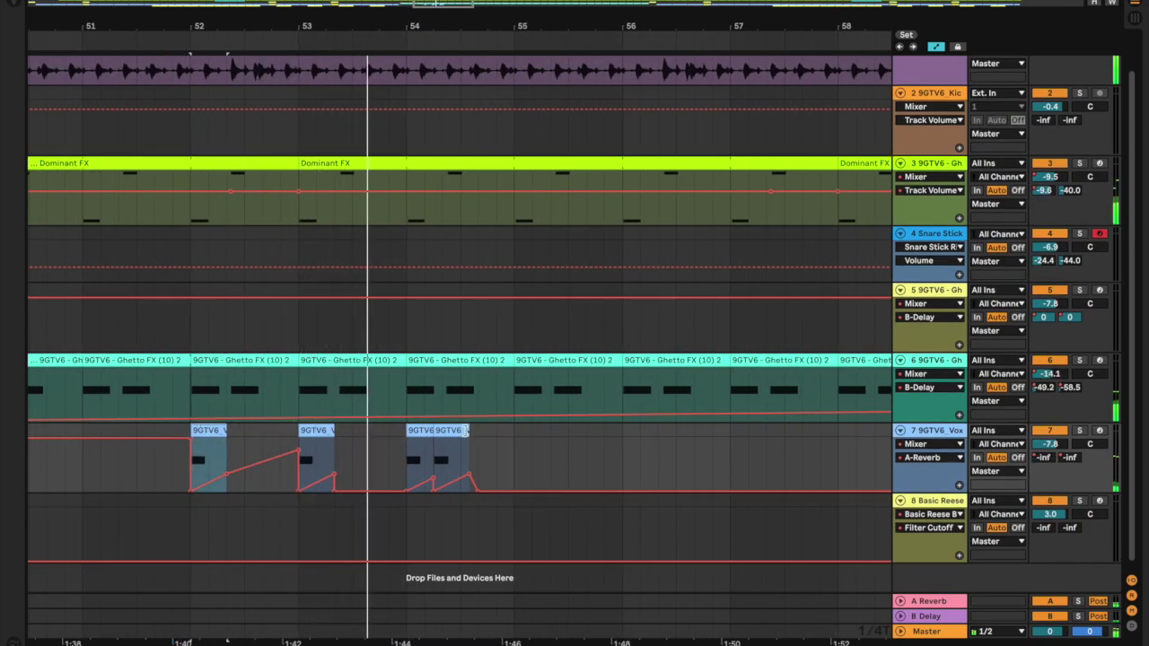
left_click(415, 440)
key("super+j")
Copy the bar 52 vocal clip to bar 55 and raise the end of the copy's A-Reverb automation ramp to near maximum.
left_click(207, 430)
key("super+c")
left_click(512, 450)
key("super+v")
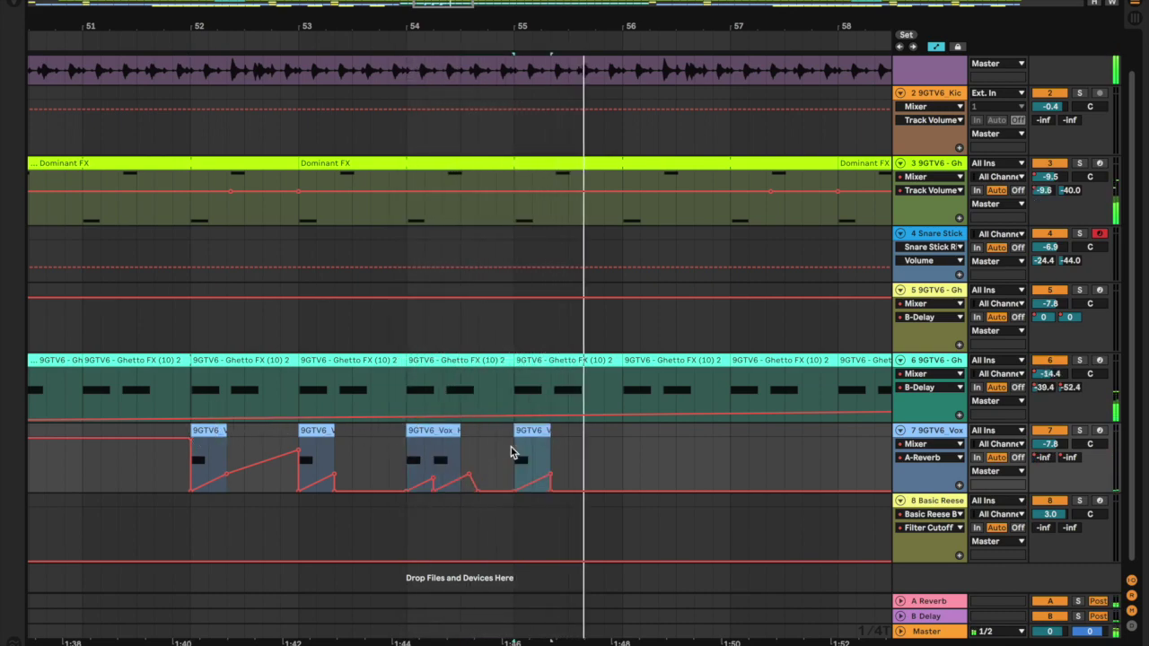
left_click(153, 469)
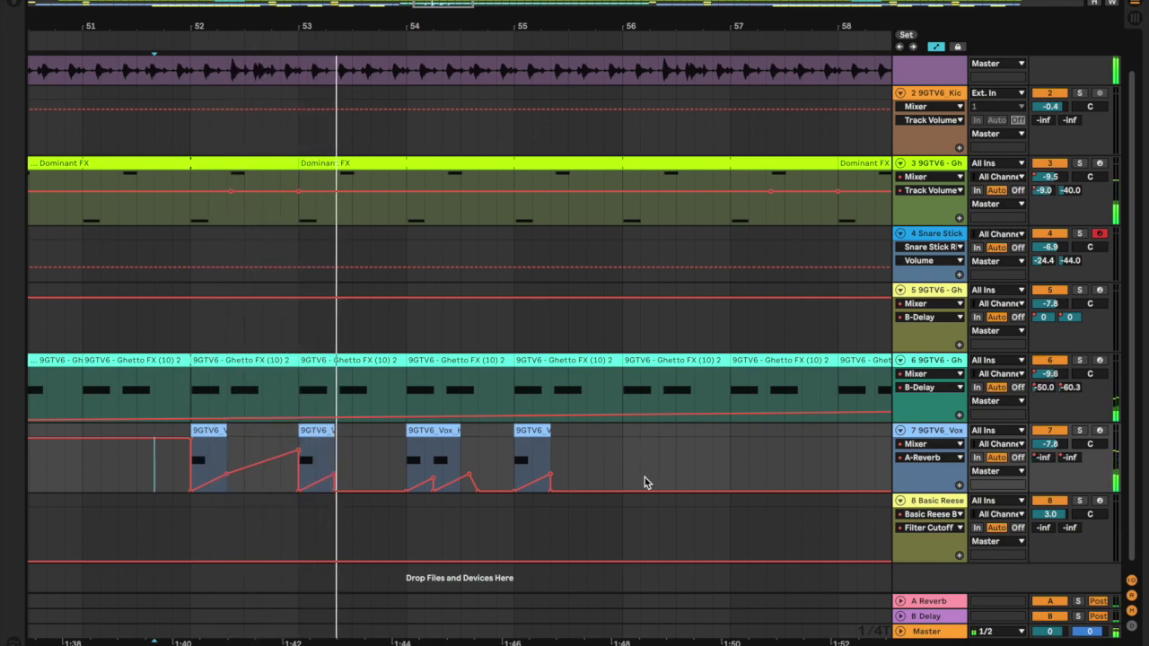
left_click_drag(550, 474, 550, 440)
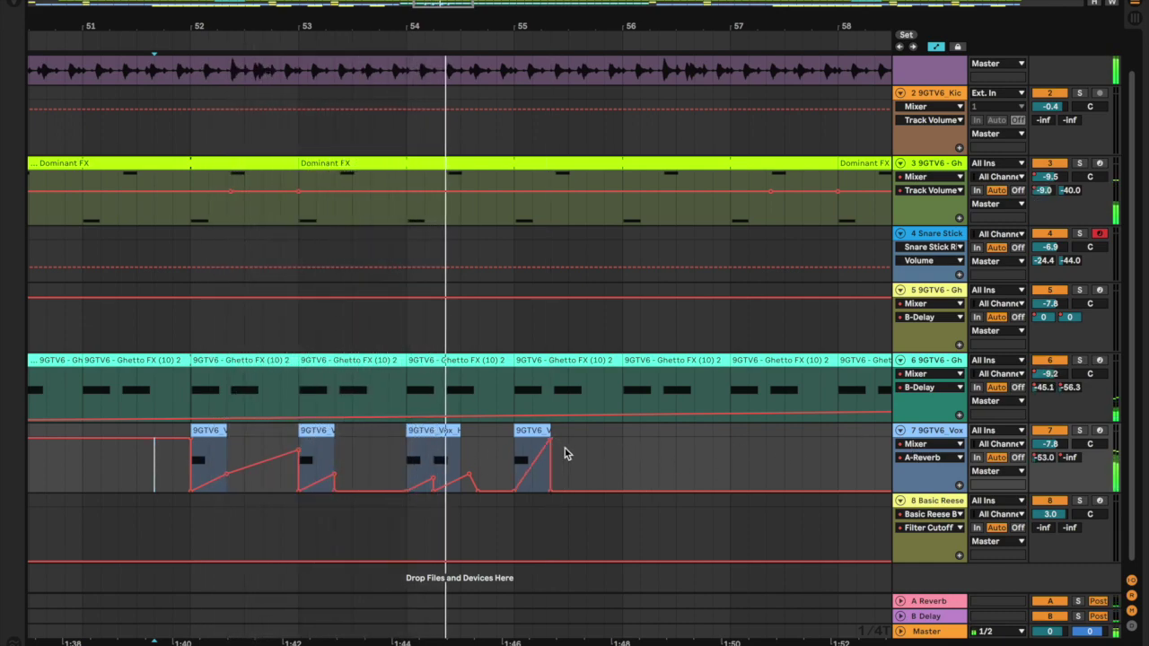
Paste further copies of the short vocal clip at bars 56, 57 and 58 on track 7.
left_click(623, 451)
key("super+v")
scroll(622, 449, "right", 3)
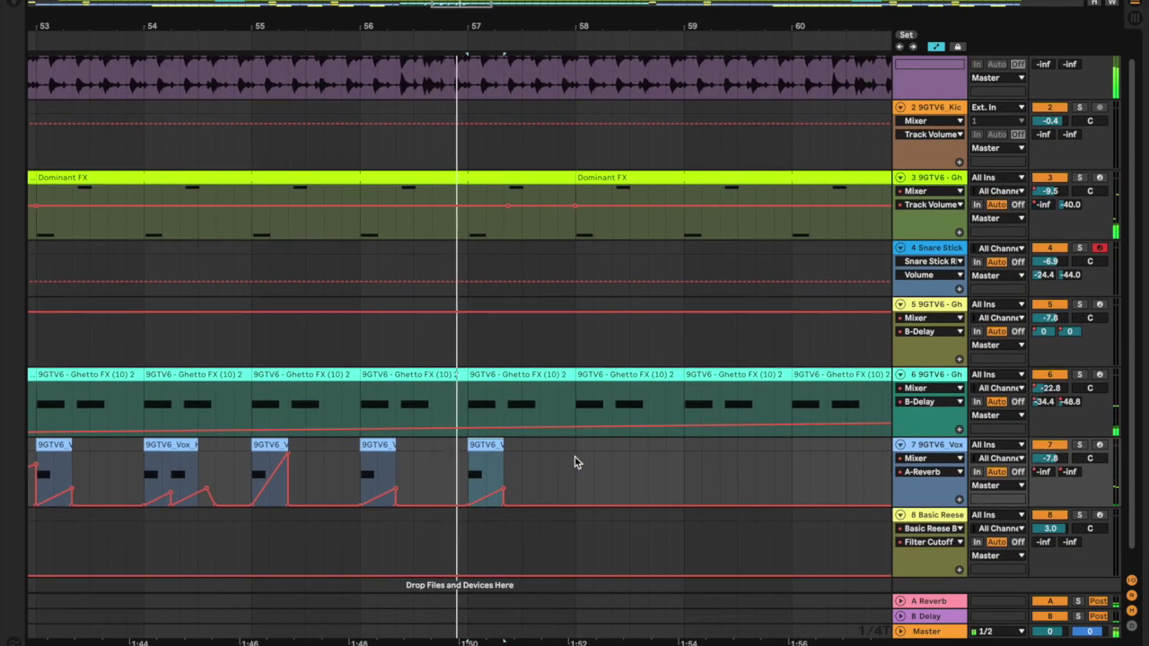
left_click(575, 462)
key("super+v")
scroll(576, 460, "down", 2)
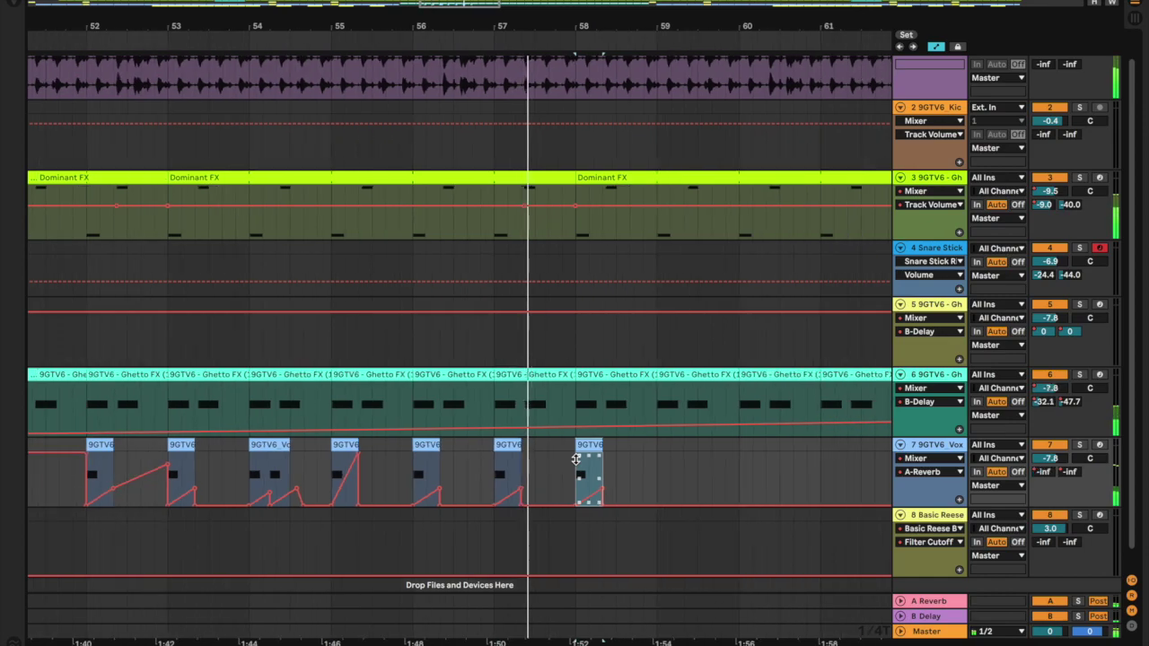
left_click(646, 462)
left_click(651, 462)
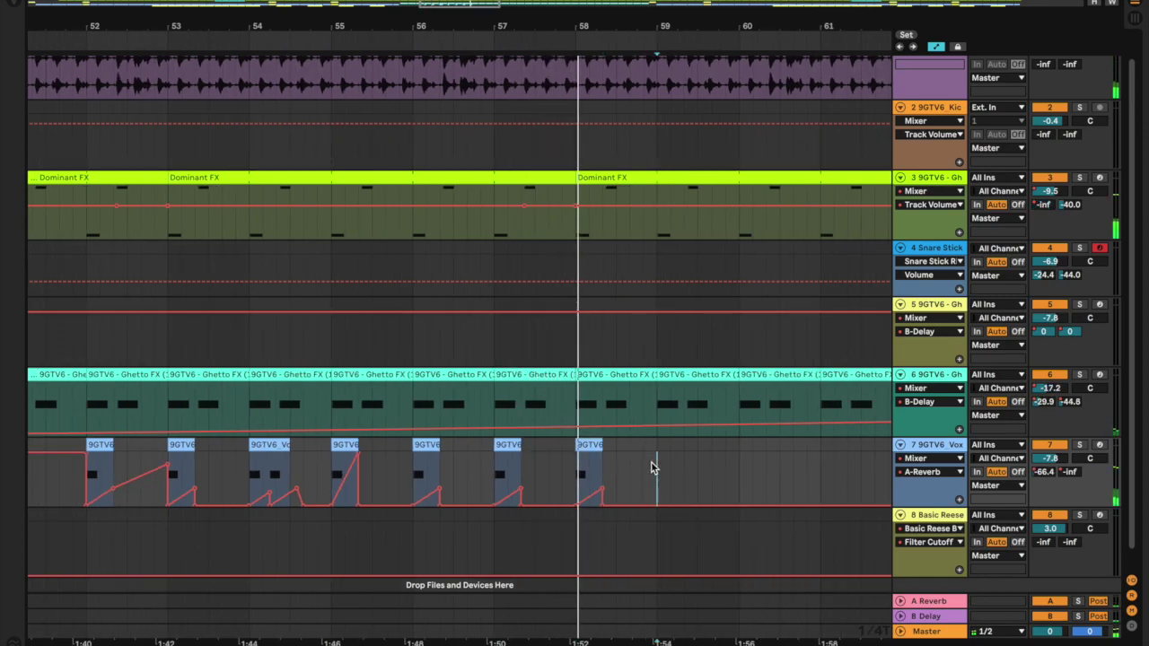
Try to bend the pitch of the C3 note in the bar 58 vocal clip upward using its note expression.
double_click(585, 440)
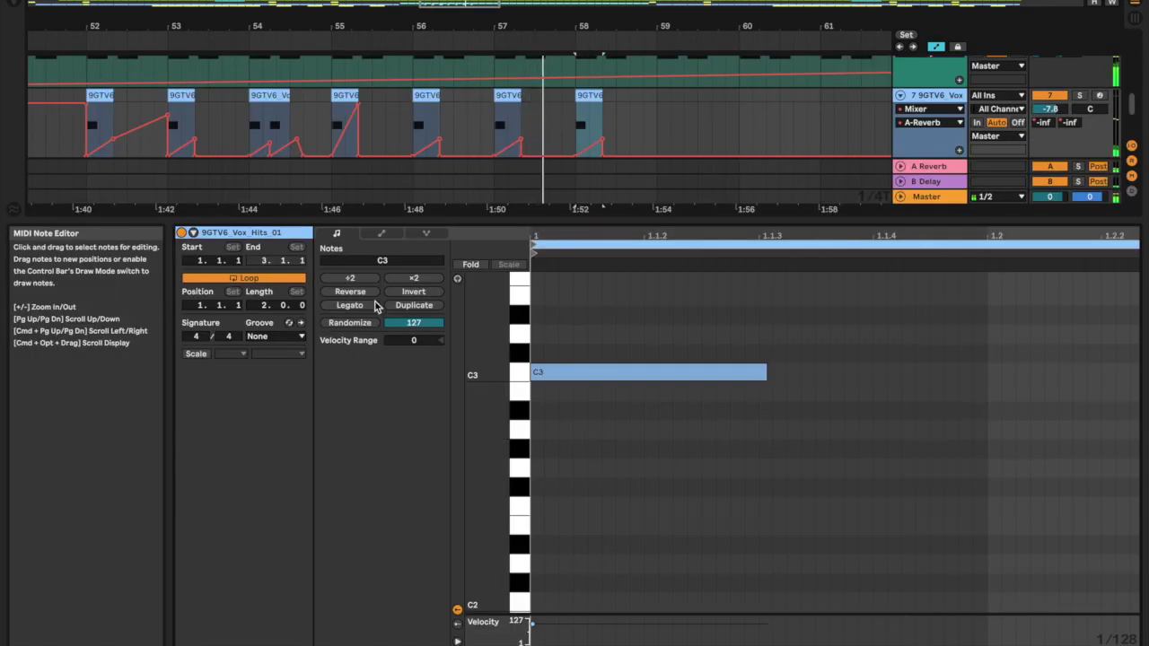
left_click(386, 234)
left_click(415, 261)
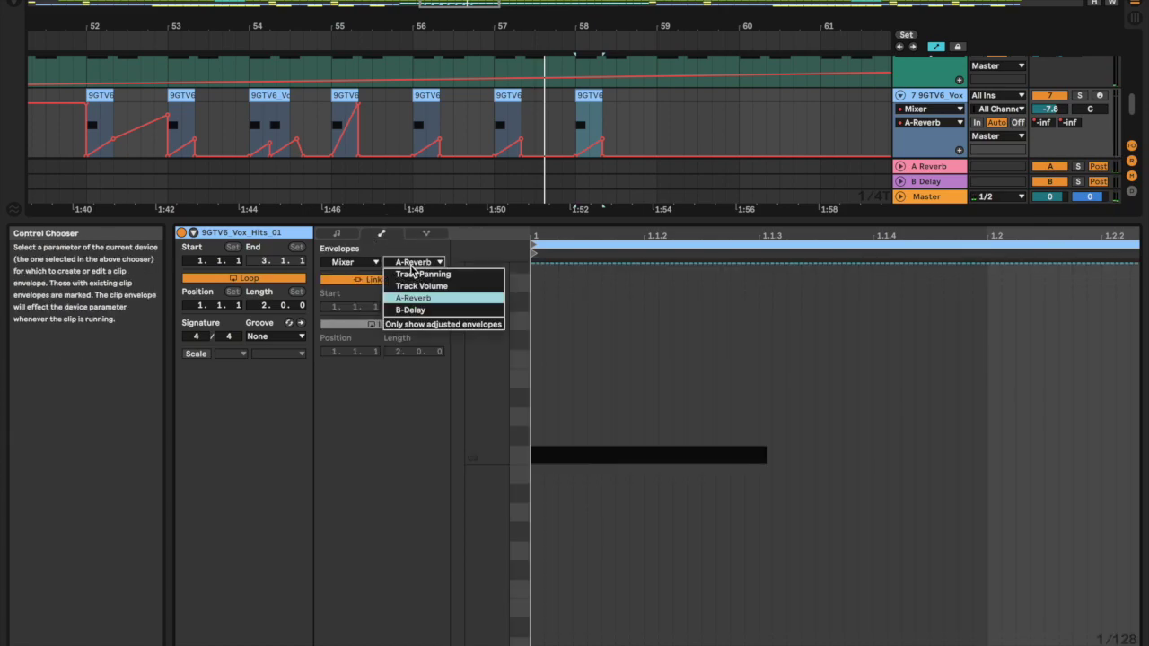
left_click(429, 243)
left_click(431, 235)
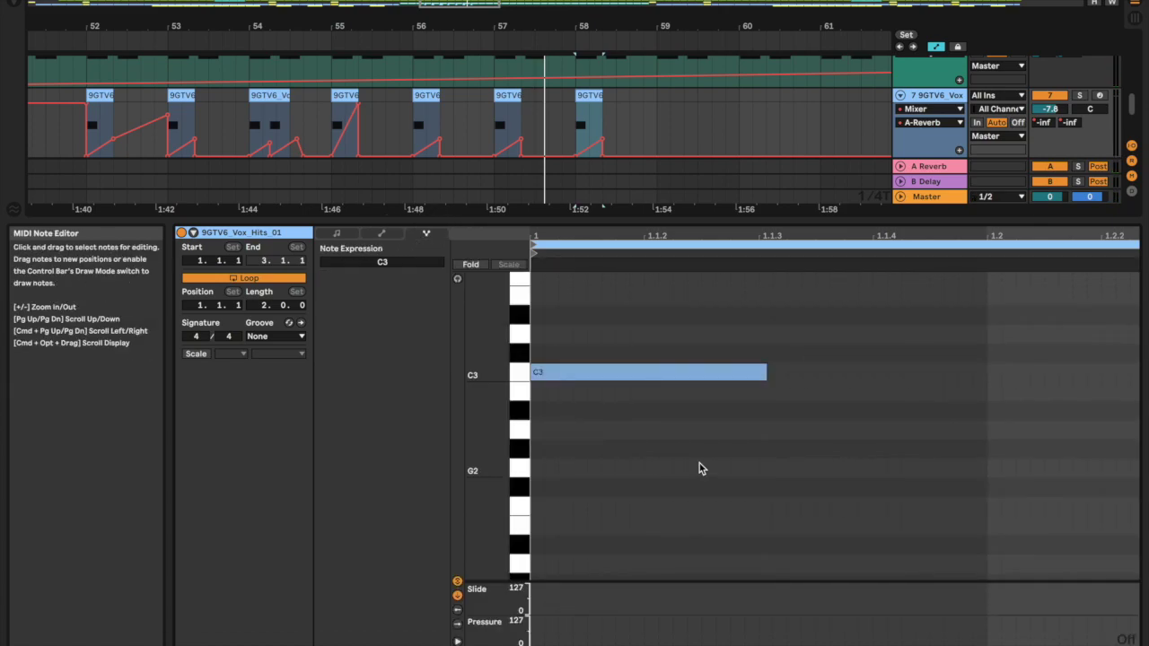
left_click(533, 371)
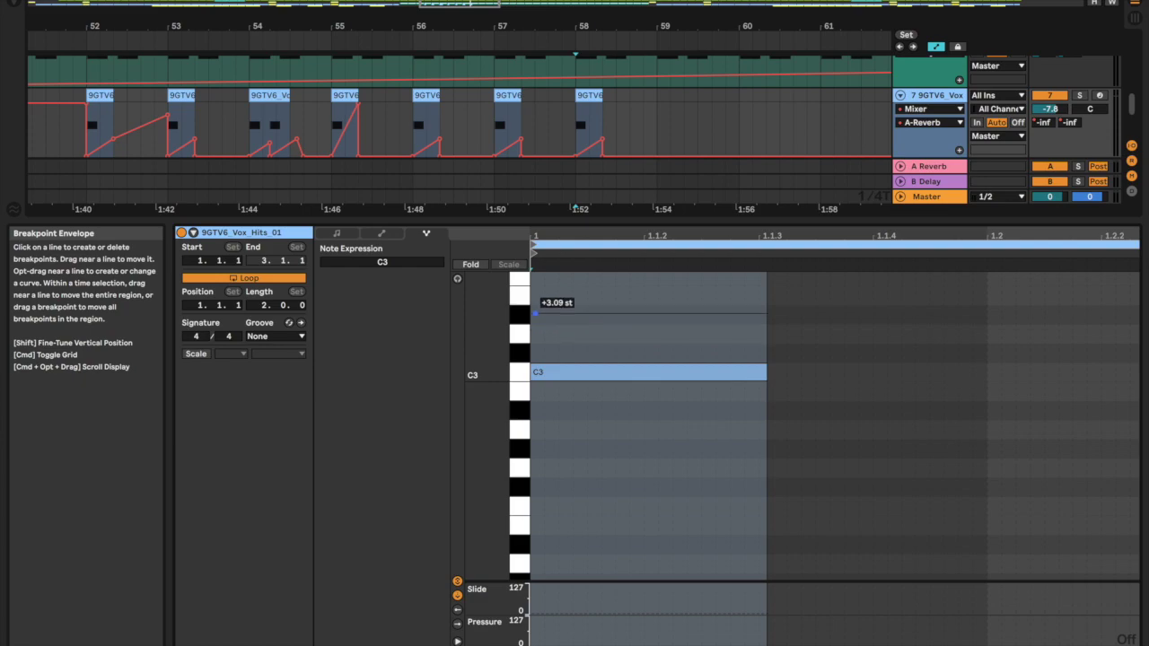
left_click(453, 112)
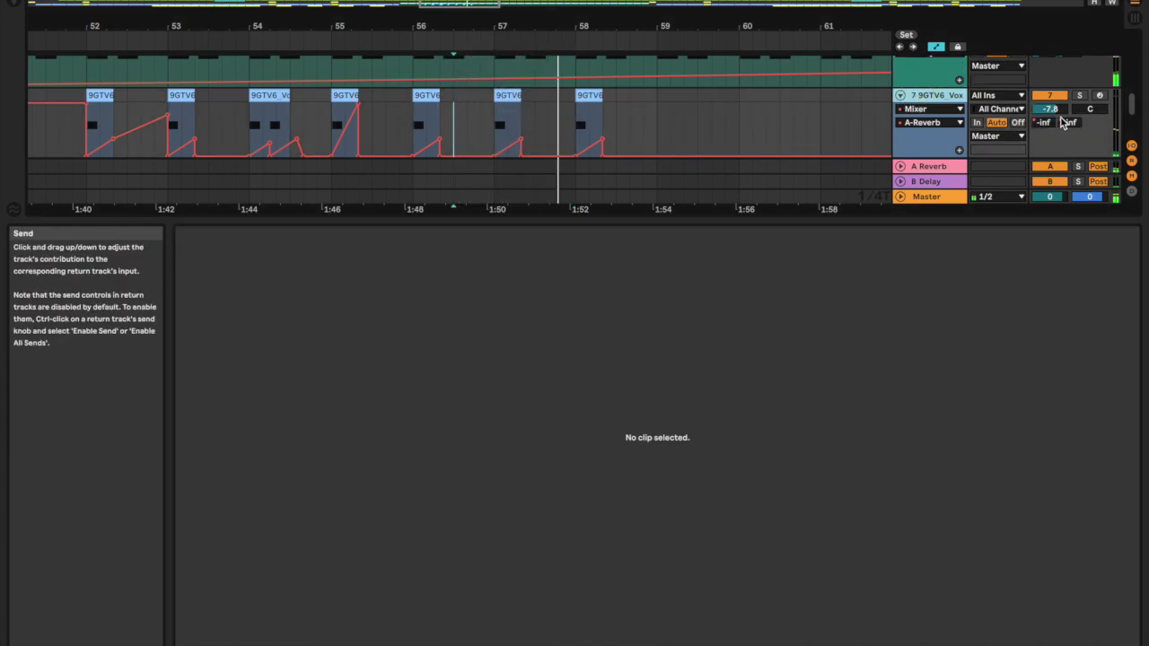
Try to raise track 7's B-Delay send automation from just before bar 58 to just after bar 59.
right_click(1069, 123)
left_click(1034, 162)
left_click_drag(560, 118, 641, 108)
Try to adjust the bar 58 note's pitch expression again, and undo the pitch bend and B-Delay send changes.
left_click(583, 97)
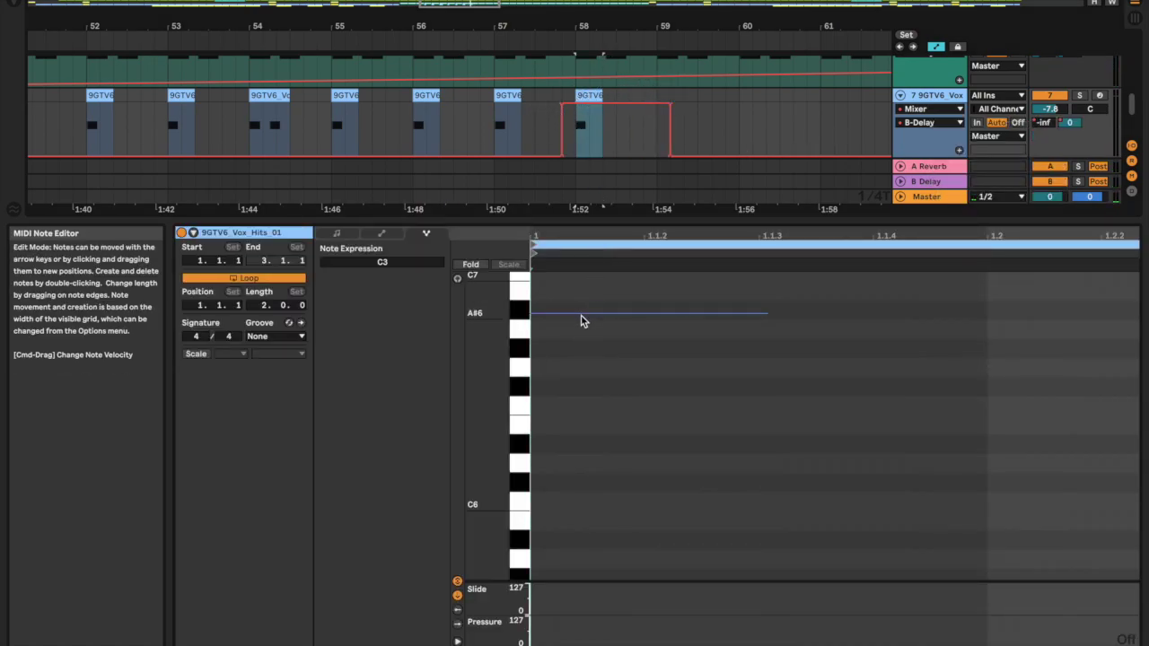
left_click(580, 436)
left_click_drag(605, 424, 605, 555)
scroll(605, 552, "down", 5)
key("super+z")
key("super+z")
Transpose the first C3 note in the bar 58 vocal clip up an octave to C4.
scroll(604, 551, "down", 10)
scroll(604, 556, "down", 3)
left_click(550, 448)
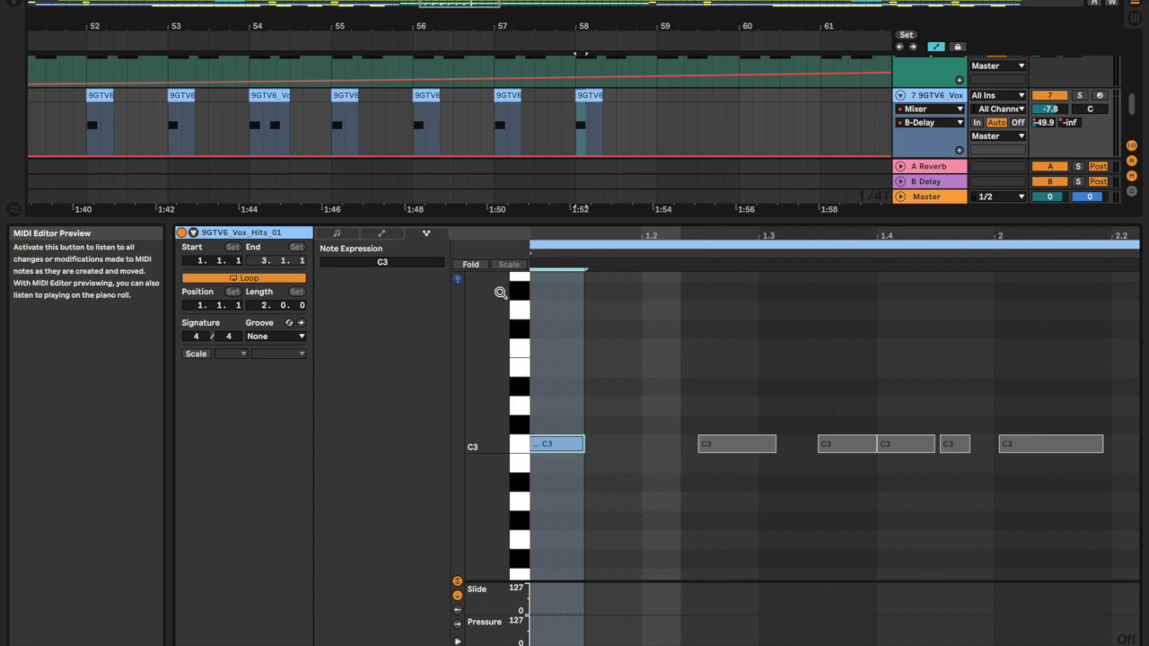
key("shift+Up")
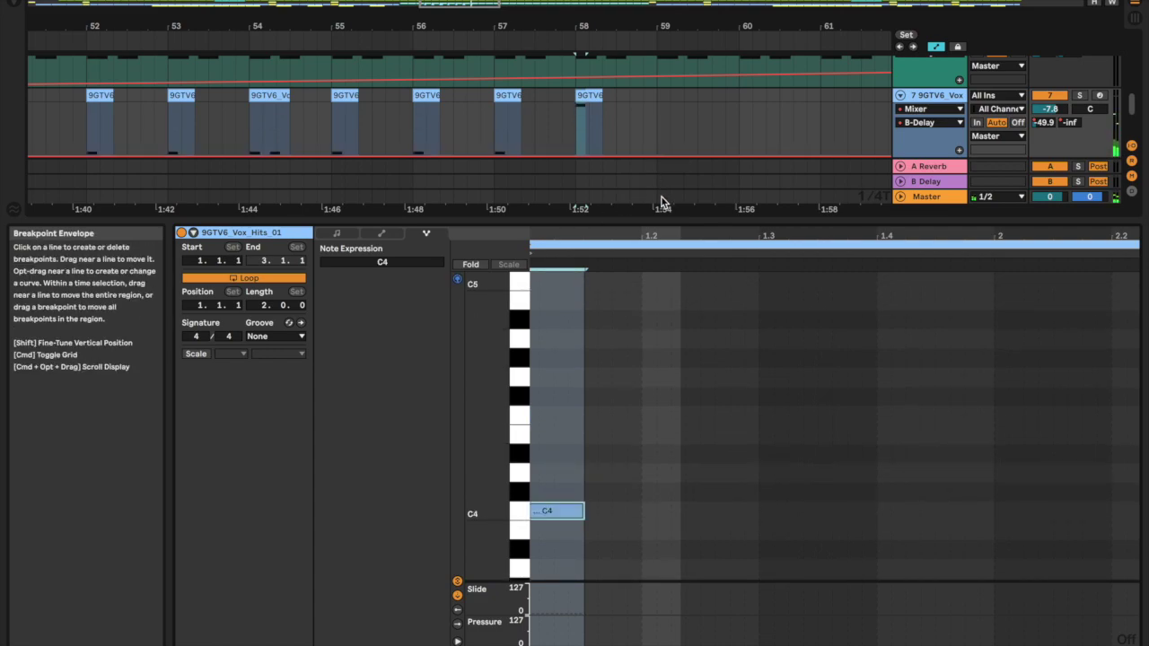
Close the clip editor and inspect track 7's B-Delay send and Track Volume automation.
double_click(652, 222)
left_click(466, 325)
right_click(1067, 451)
left_click(1003, 488)
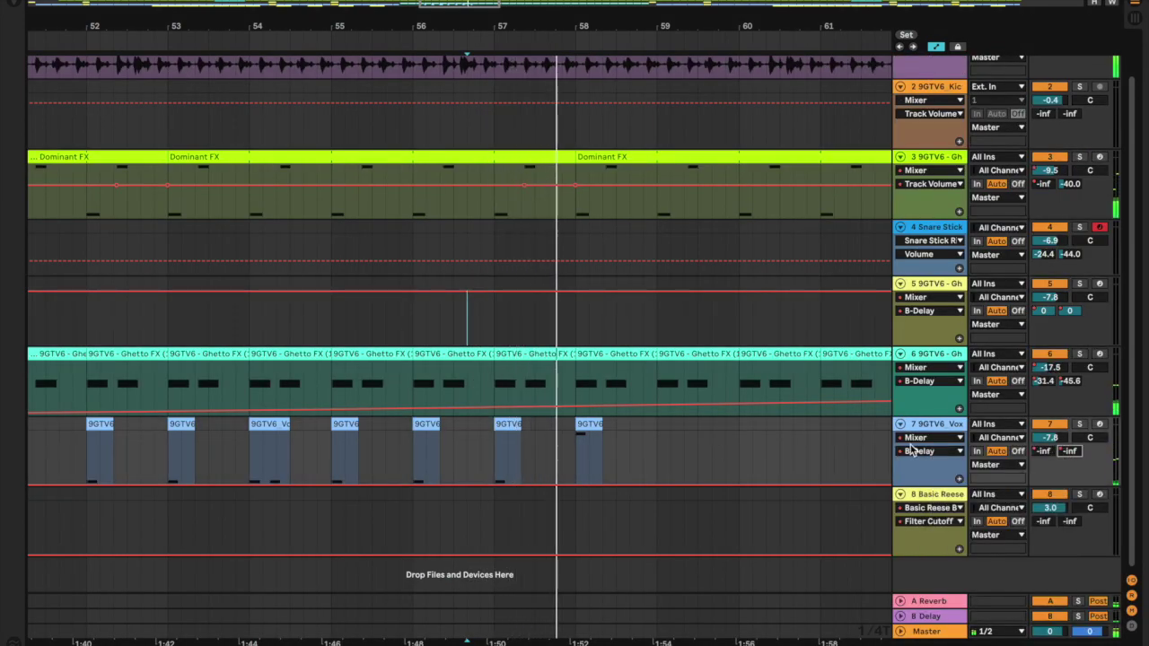
right_click(1059, 452)
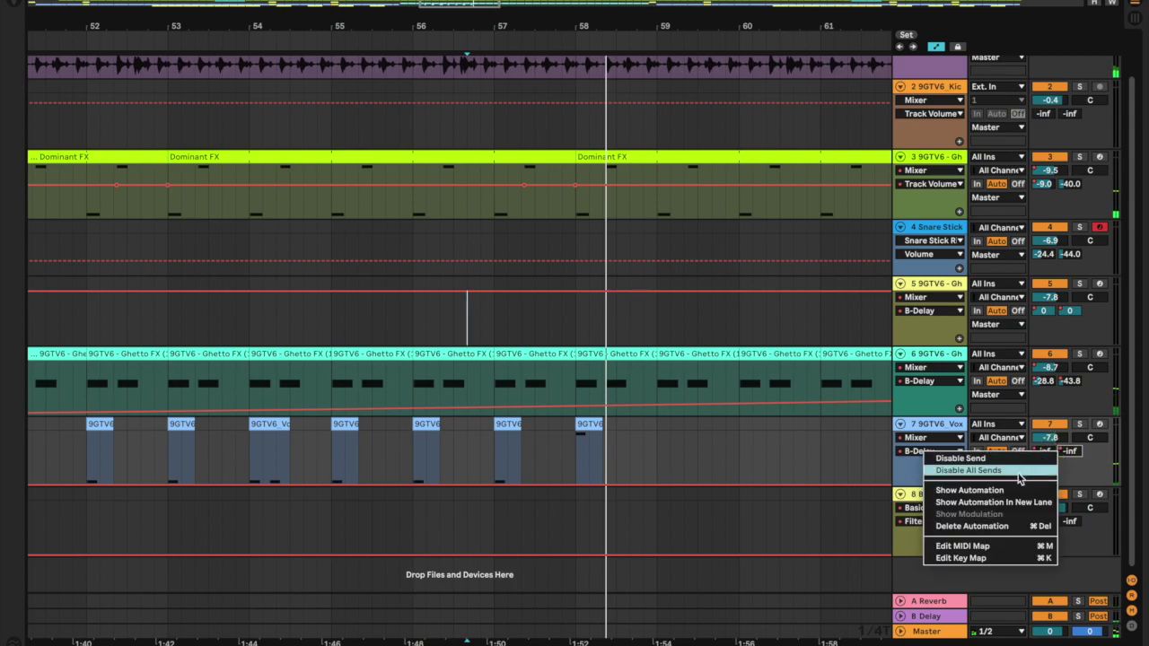
left_click(1010, 491)
right_click(1042, 452)
left_click(1047, 441)
left_click(1049, 441)
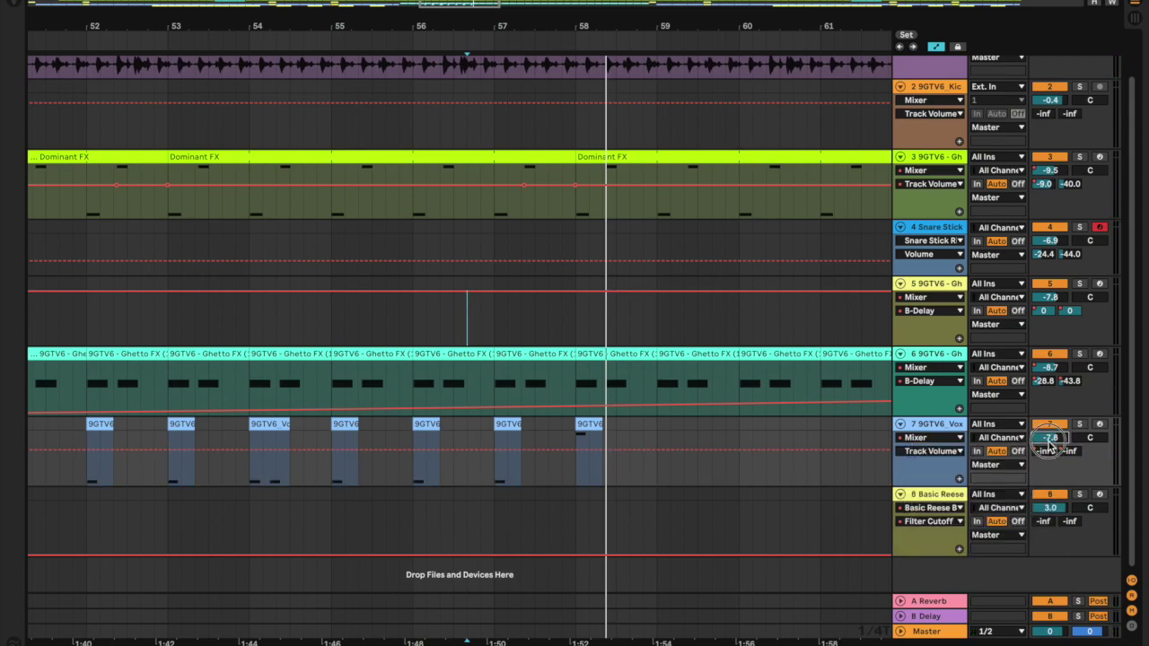
Play the bar 58 vocal clip with track 7 soloed and audition its C4 note.
left_click(579, 433)
key("space")
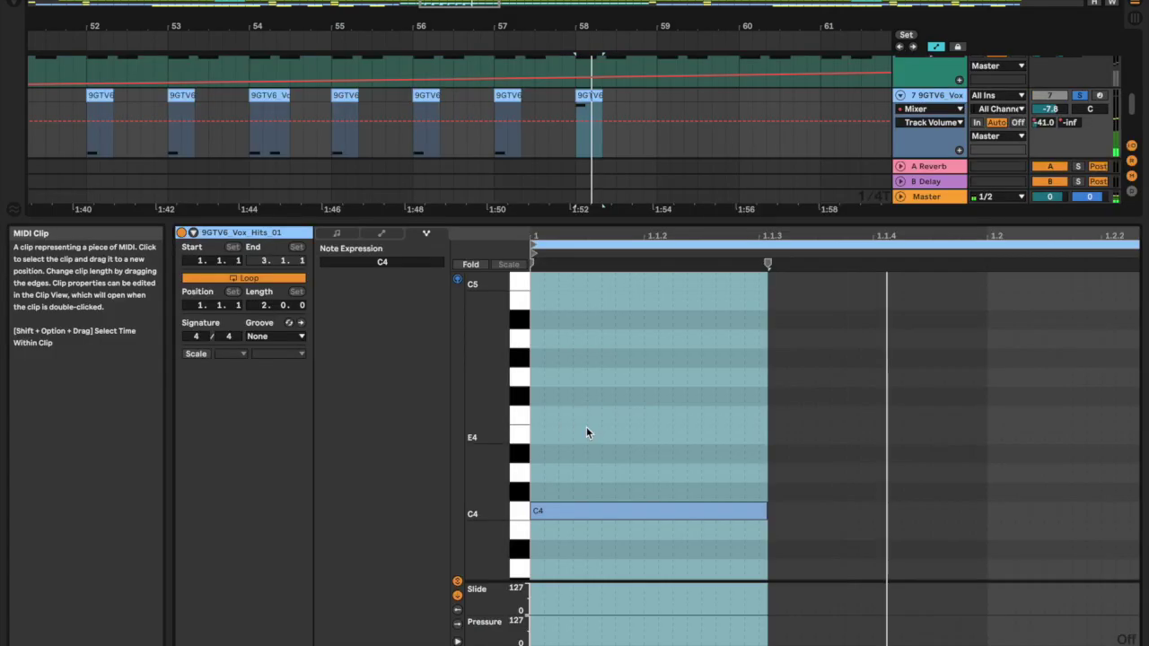
double_click(586, 427)
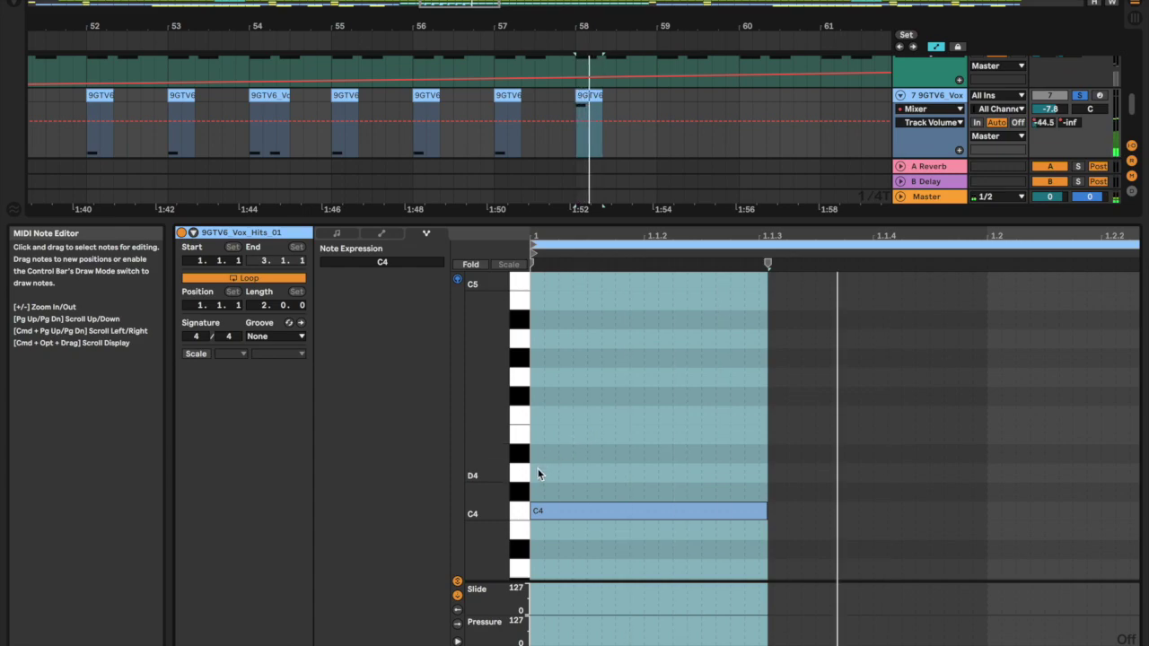
key("space")
scroll(610, 522, "down", 1)
left_click(519, 510)
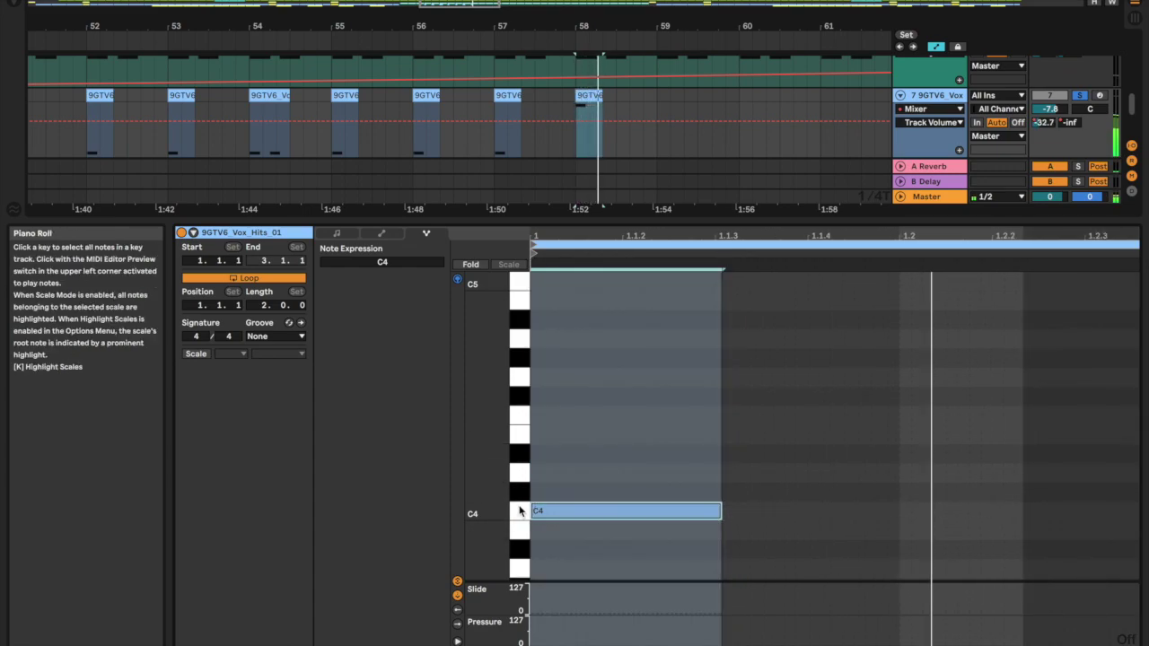
Switch the 9GTV6_Vox_Hits_01 instrument on track 7 to 1-Shot playback and listen to the bar 58 clip.
left_click(915, 97)
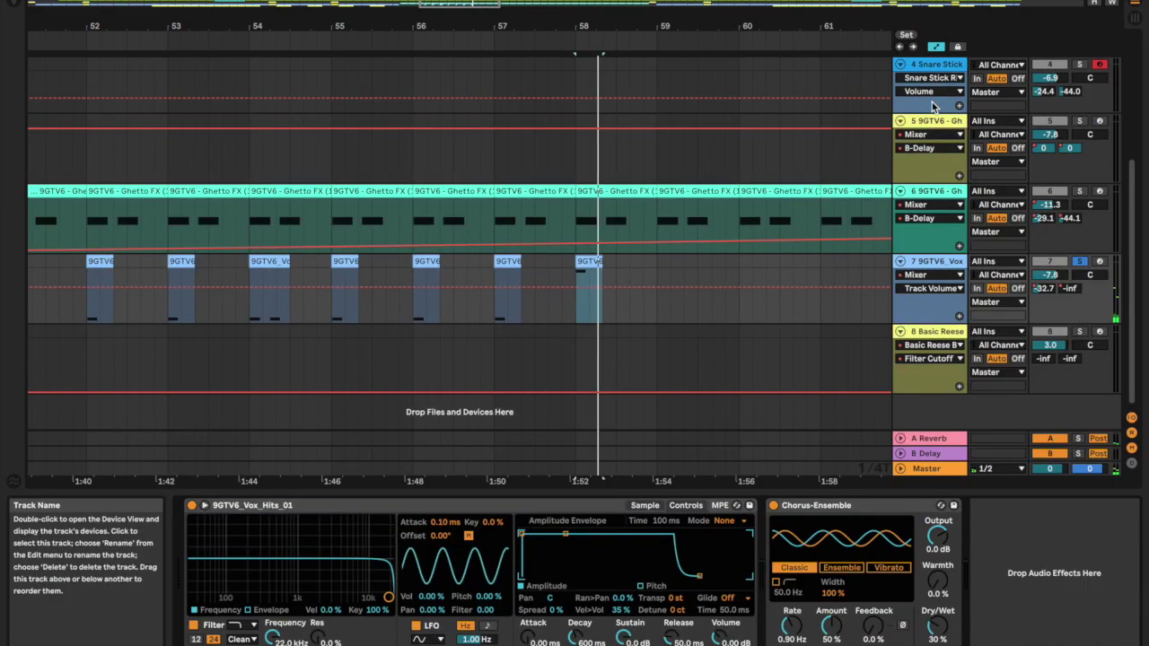
double_click(577, 280)
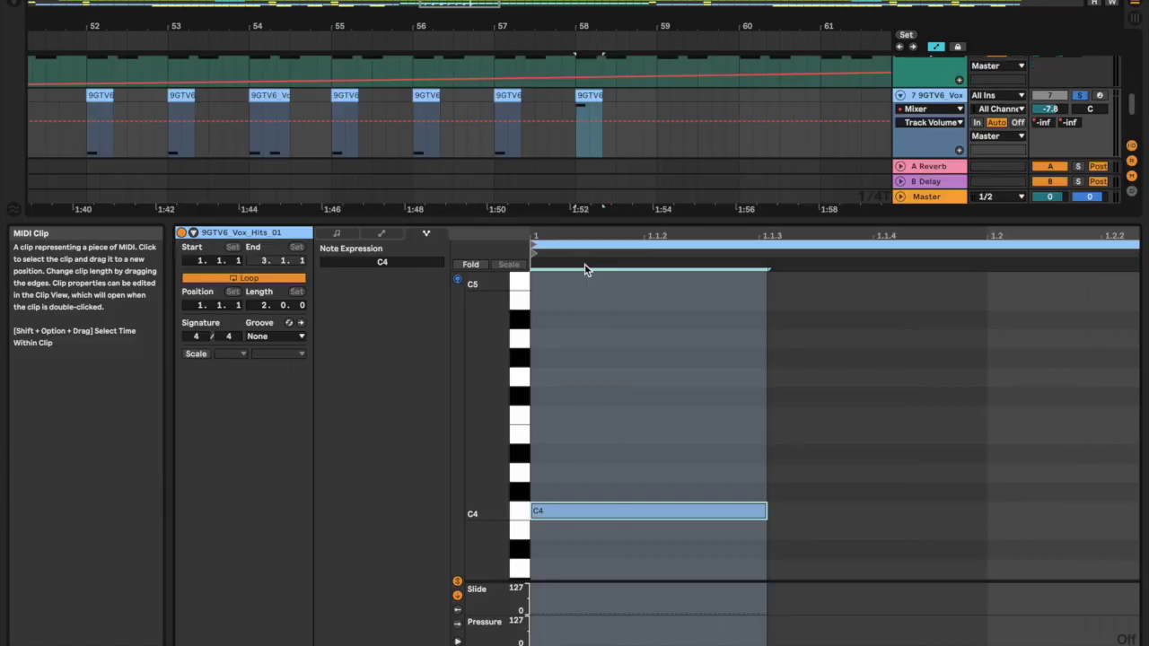
left_click_drag(676, 223, 710, 427)
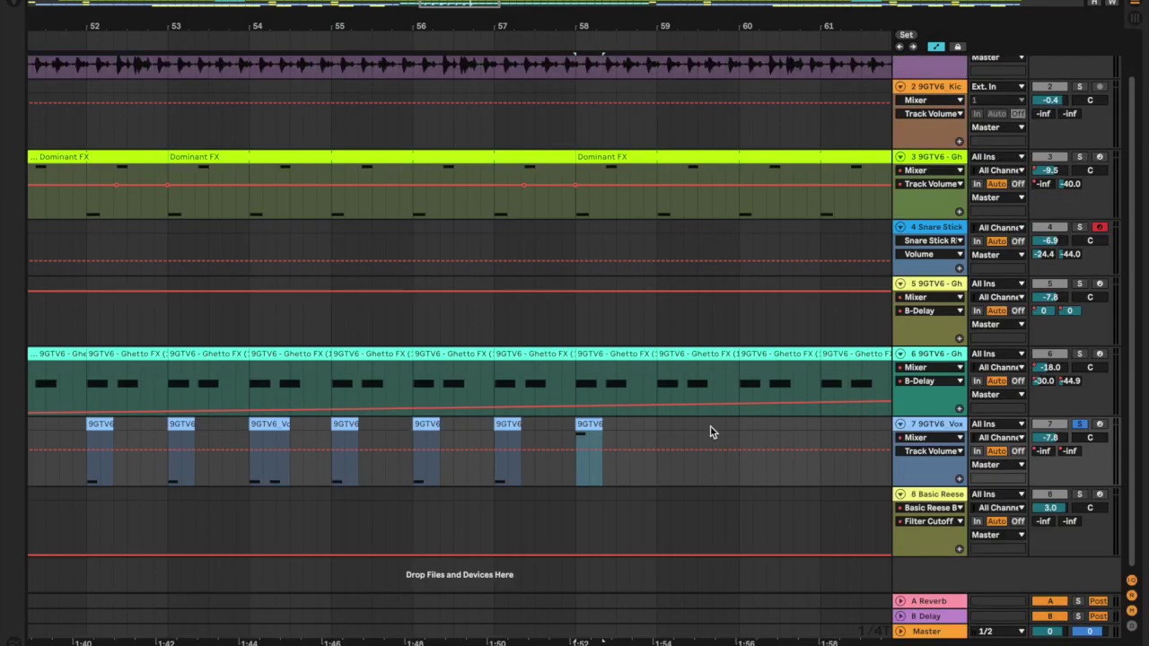
double_click(929, 423)
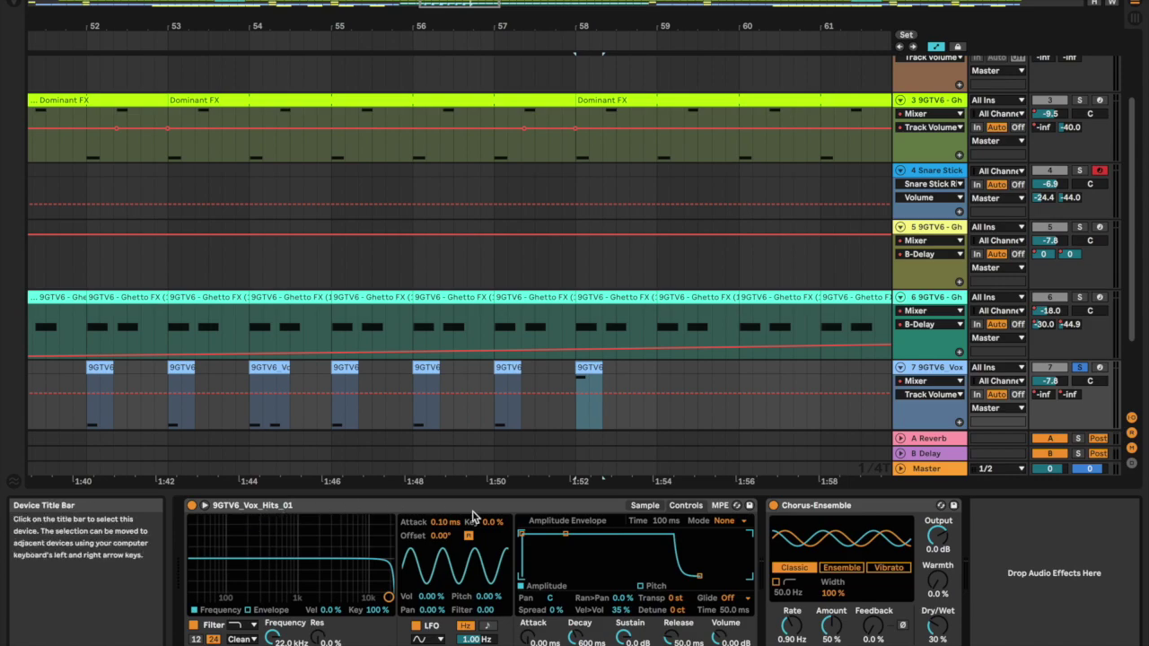
left_click(658, 505)
left_click(202, 568)
key("space")
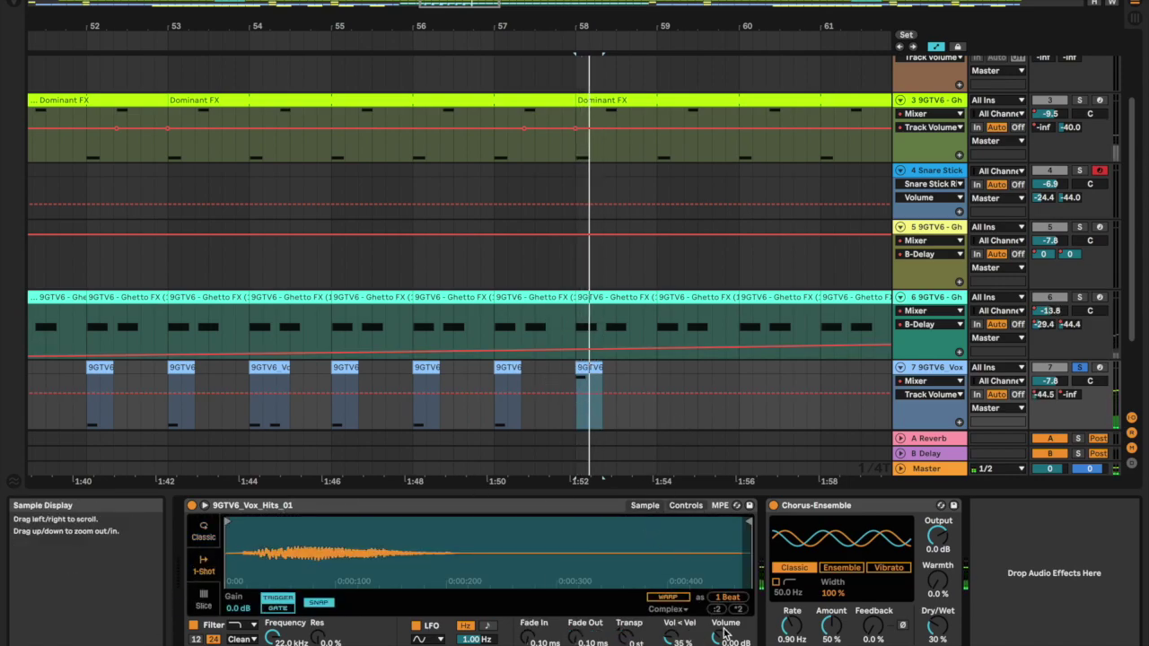
Replace the bar 58 clip's C4 note with a very short one at the clip start and extend it with Legato.
double_click(589, 368)
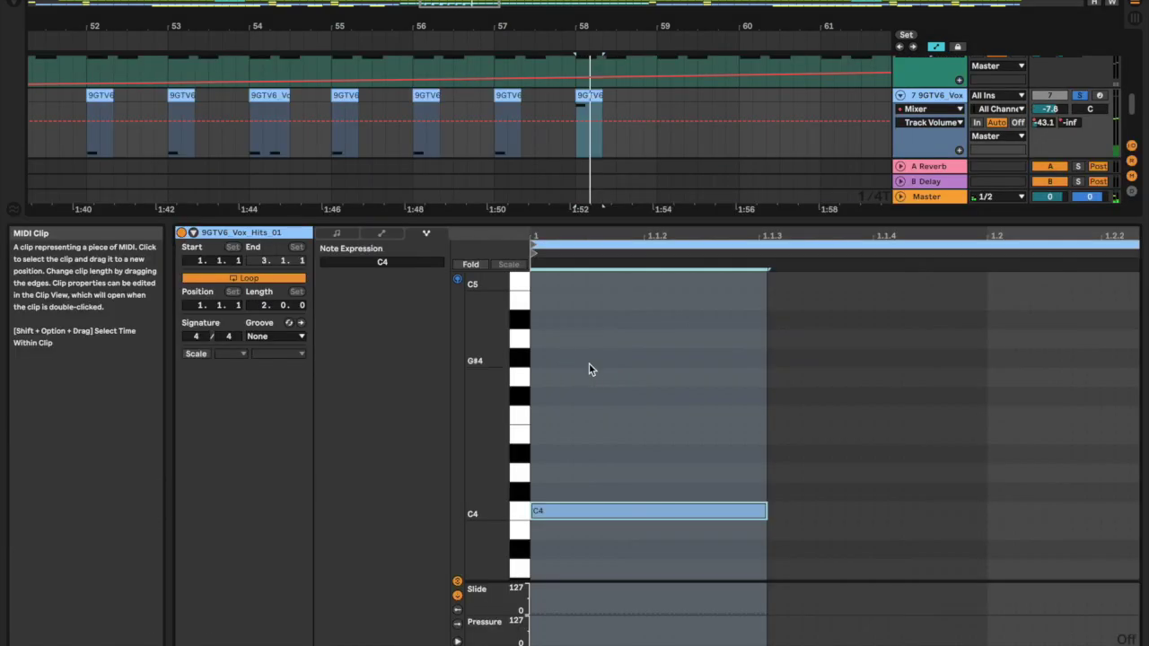
scroll(589, 471, "up", 5)
scroll(589, 471, "down", 1)
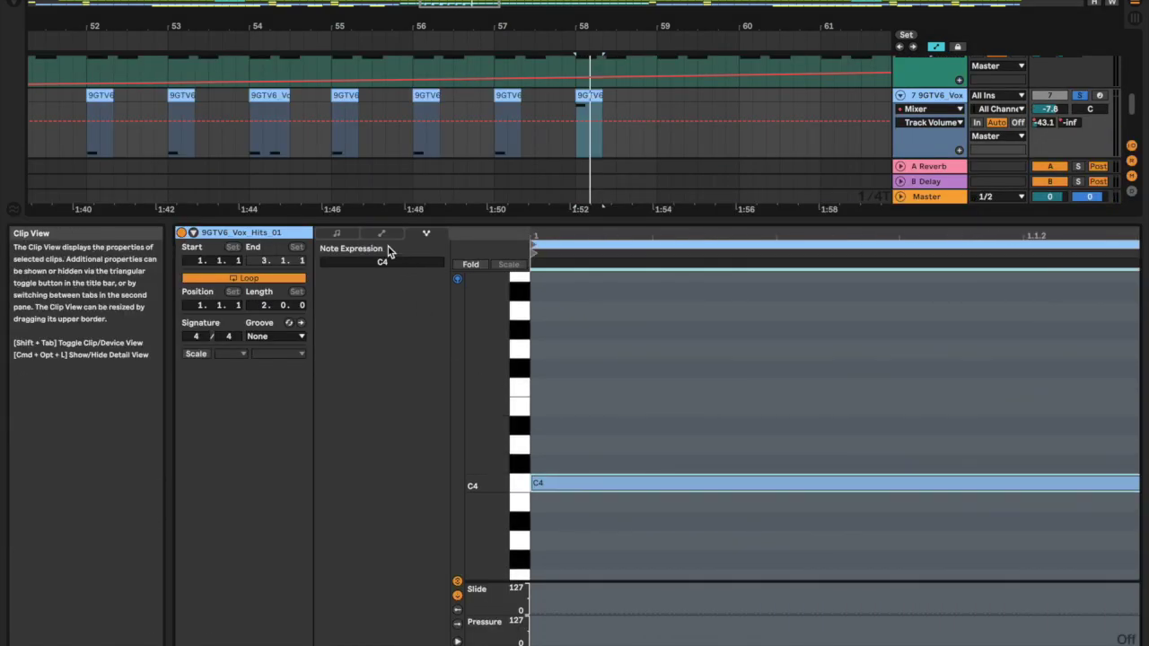
left_click(337, 233)
scroll(538, 462, "down", 1)
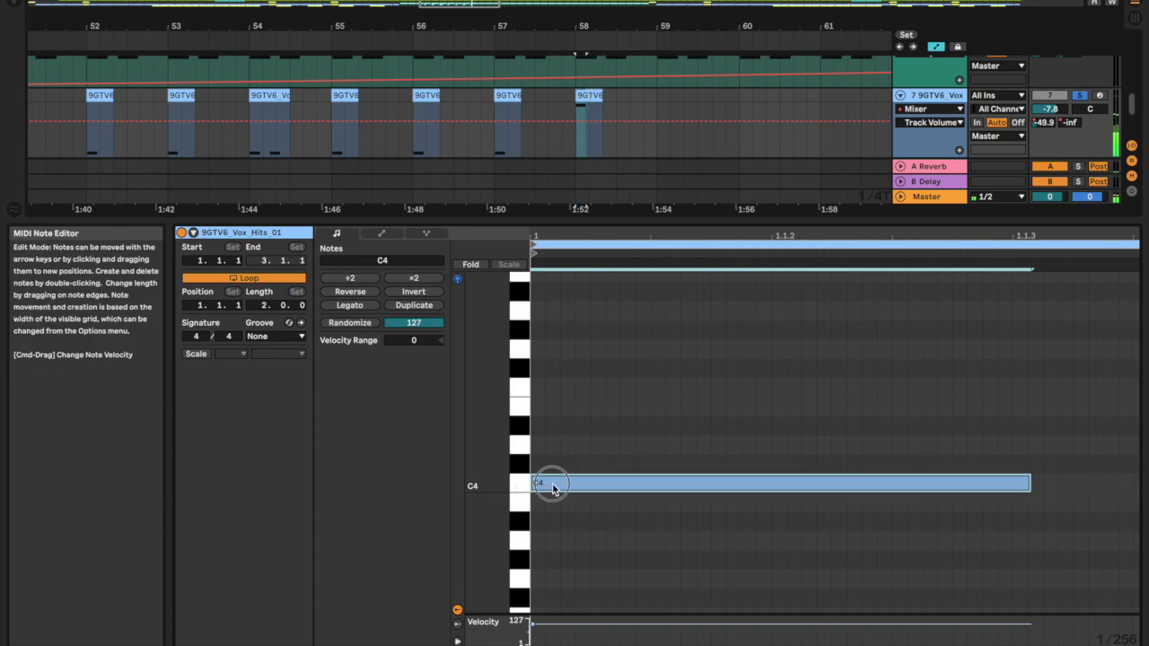
double_click(553, 487)
left_click(520, 483)
left_click(541, 487)
double_click(541, 488)
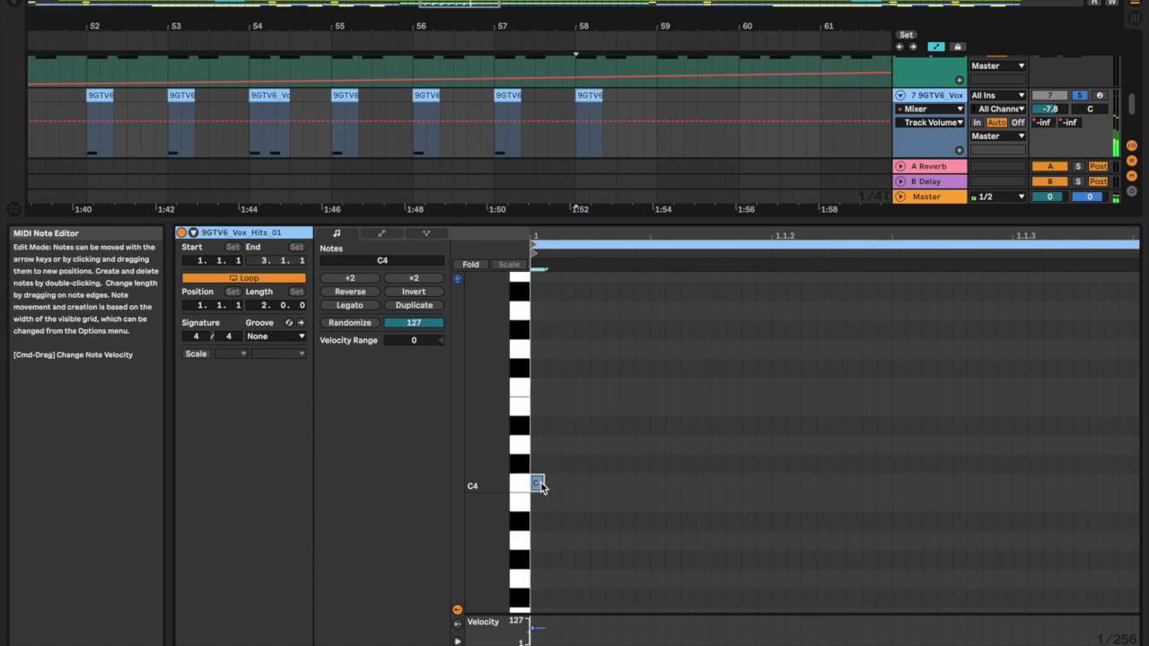
left_click(349, 306)
Unsolo track 7 and raise its B-Delay send automation around the bar 58 vocal clip while playing the arrangement.
left_click(1082, 96)
left_click(467, 156)
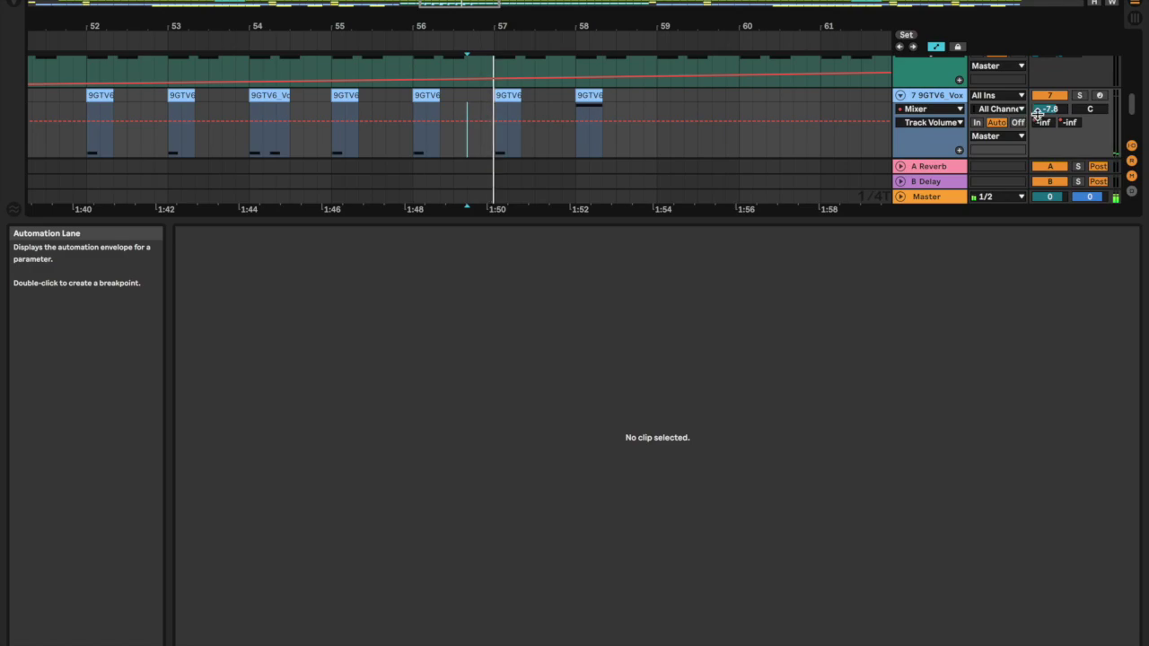
right_click(1071, 121)
left_click(978, 158)
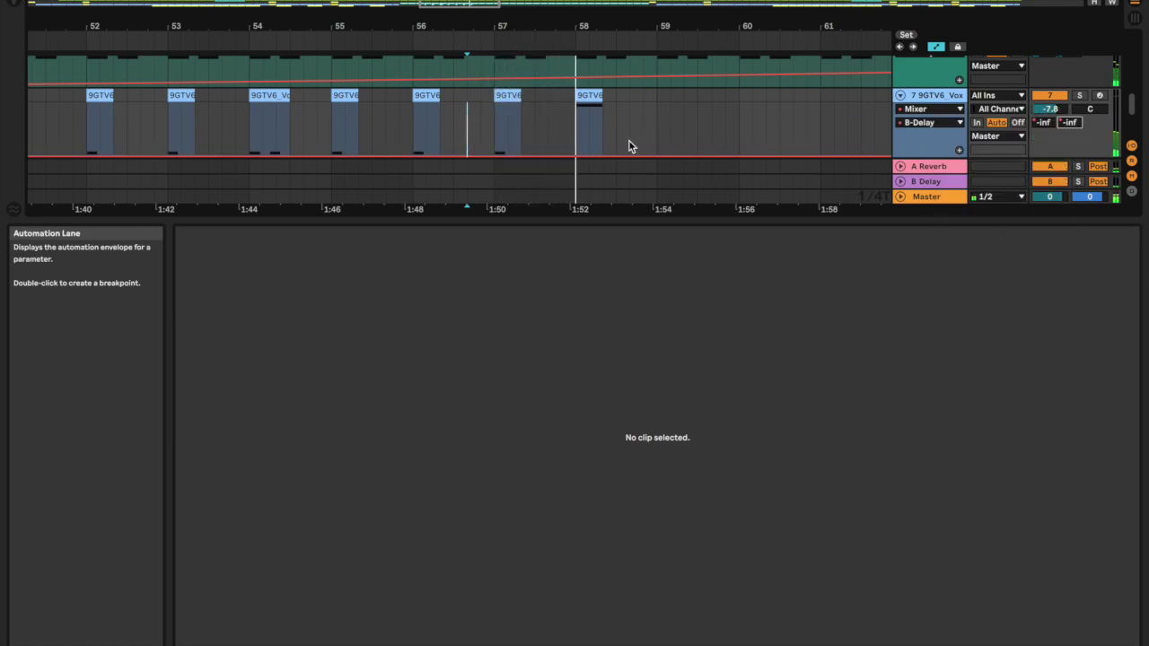
key("space")
key("space")
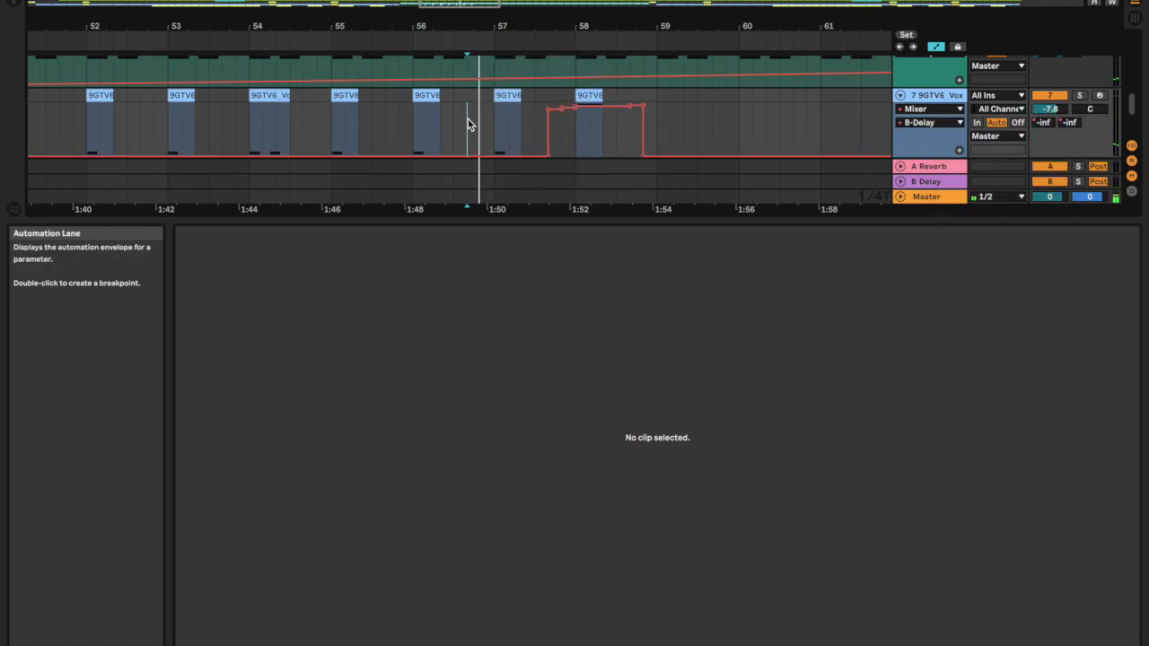
Draw track 7's A-Reverb send automation at 0 dB from just before bar 58 to just after bar 59.
right_click(1052, 122)
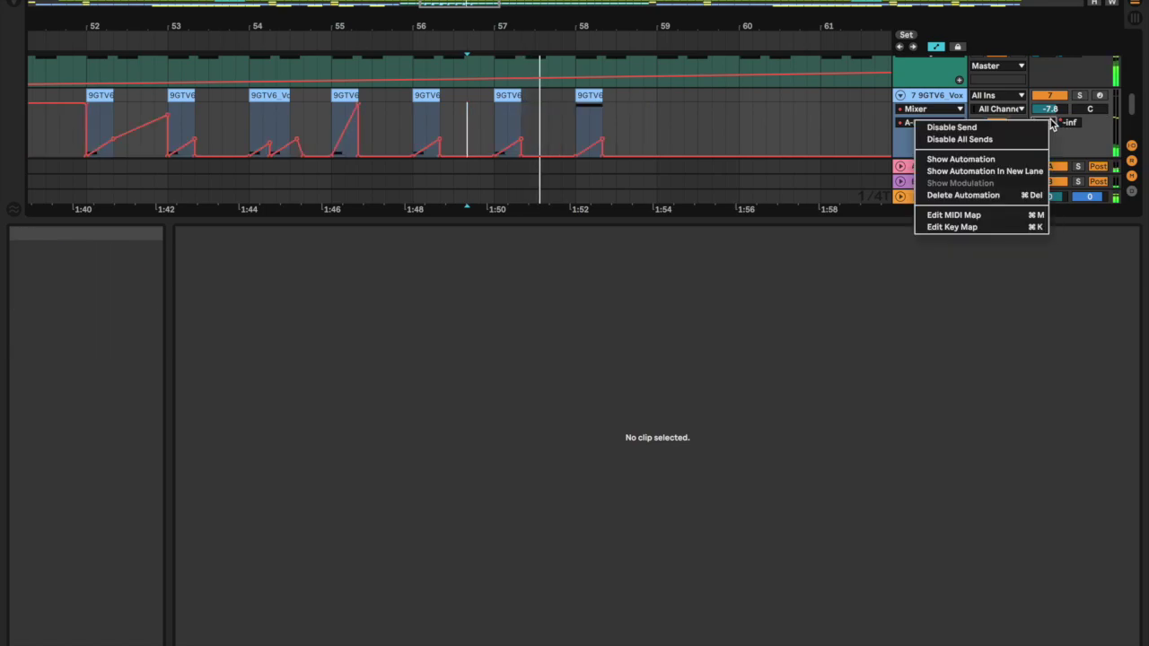
left_click(1020, 160)
left_click_drag(569, 107, 662, 86)
key("b")
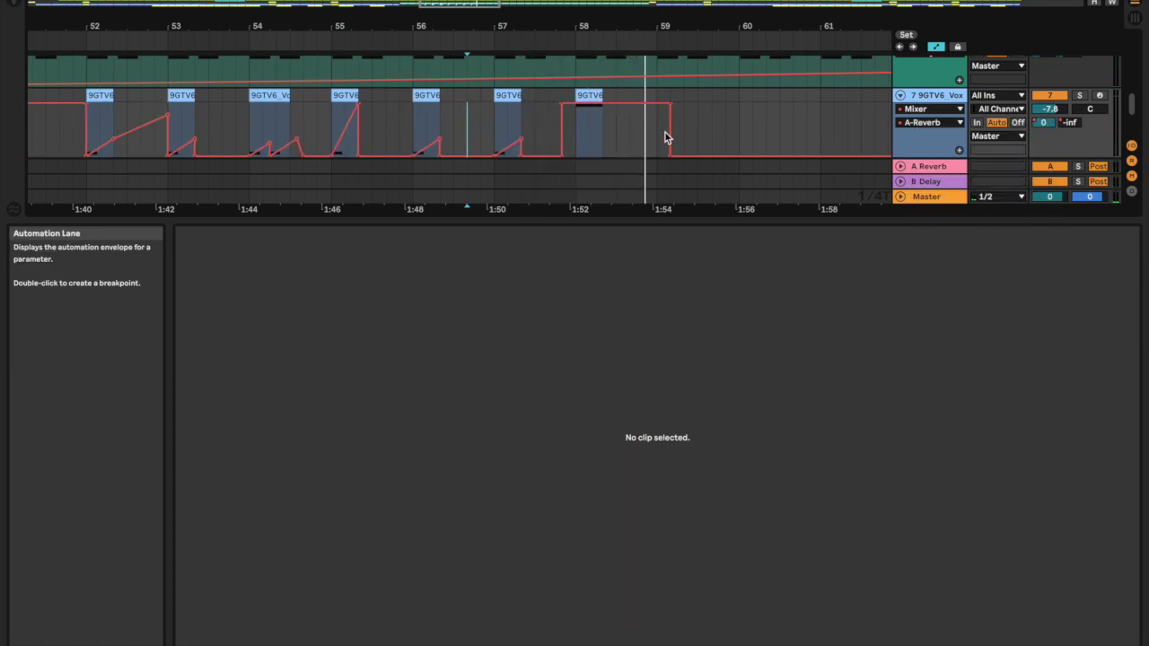
Copy track 7's bar 52 vocal clip to bar 59 while playing the arrangement from bar 57.
left_click(102, 94)
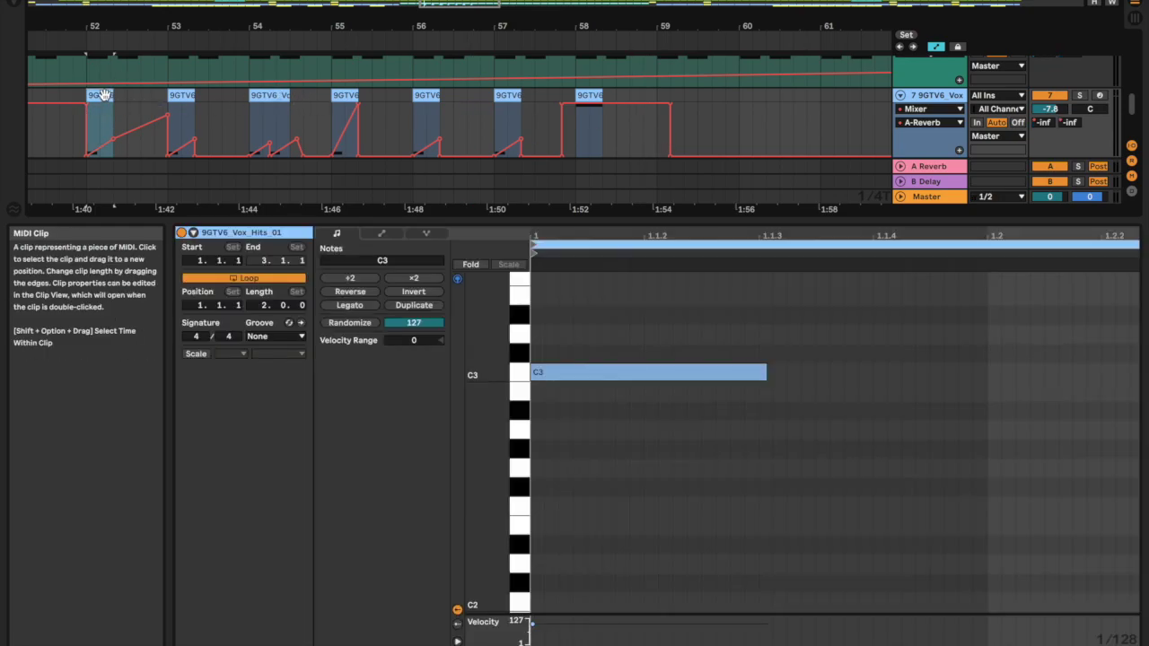
left_click(526, 131)
key("space")
left_click(657, 144)
key("super+v")
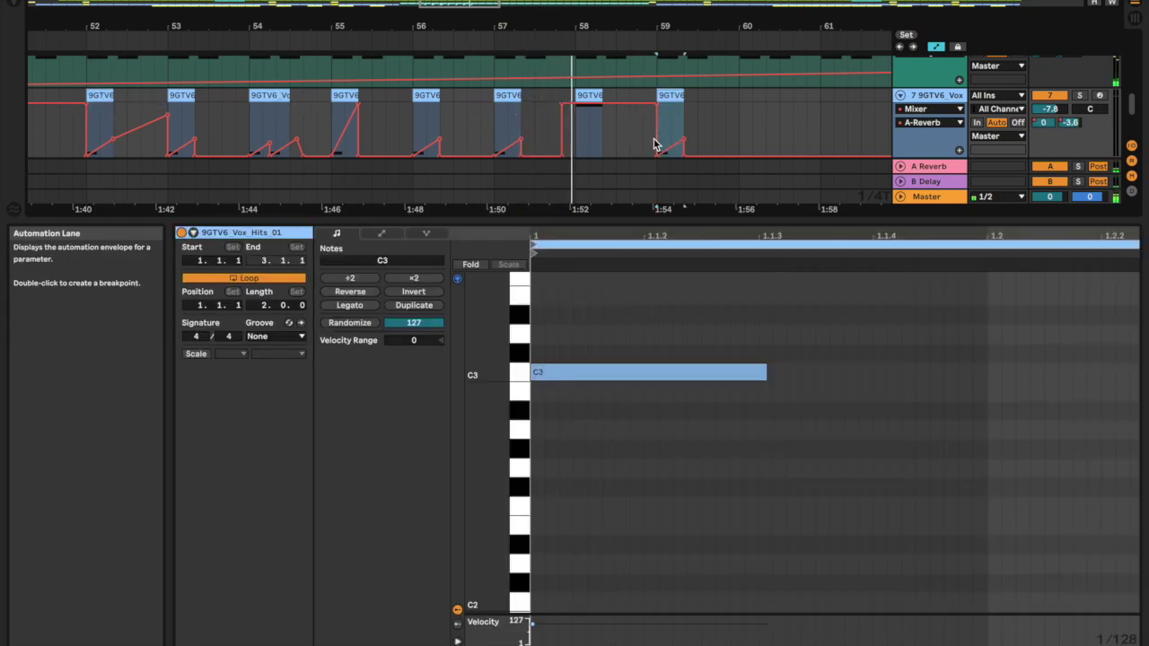
Paste two copies of the vocal hit back to back on track 7, starting at bar 60.
key("minus")
key("minus")
key("minus")
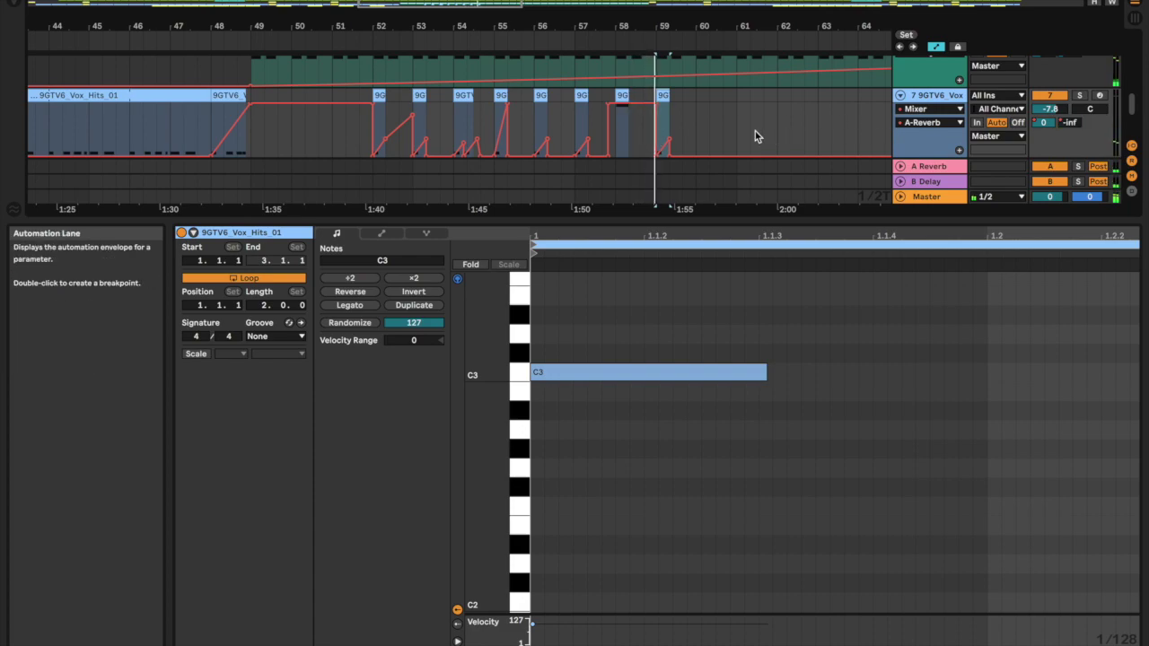
left_click(696, 123)
key("plus")
key("plus")
key("super+v")
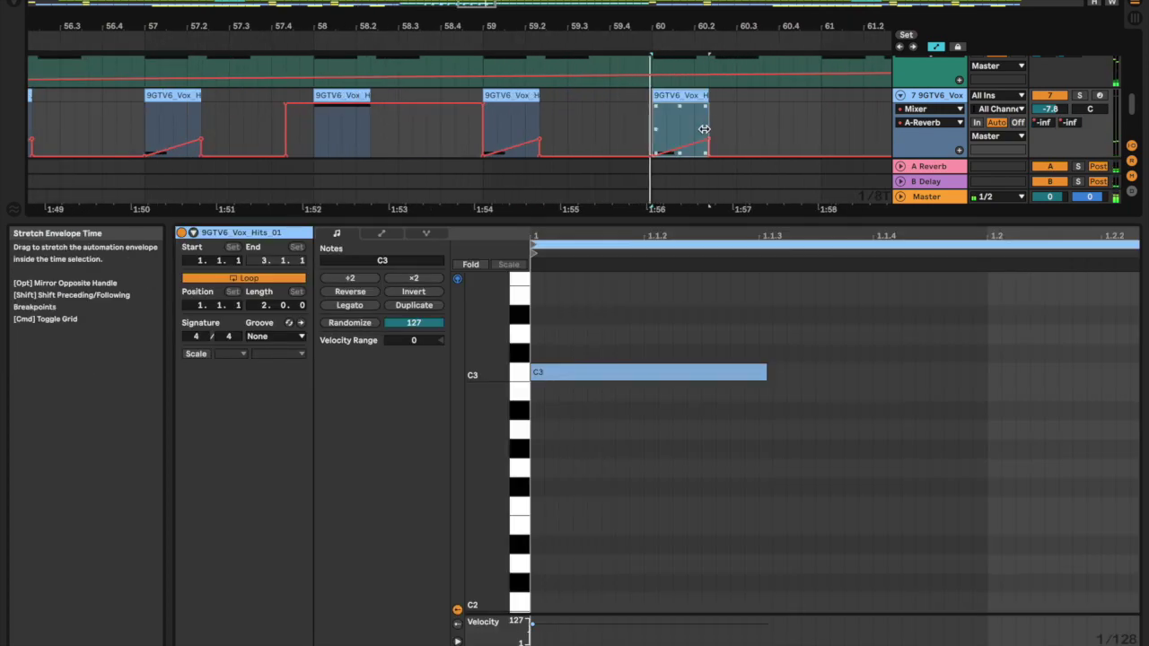
key("plus")
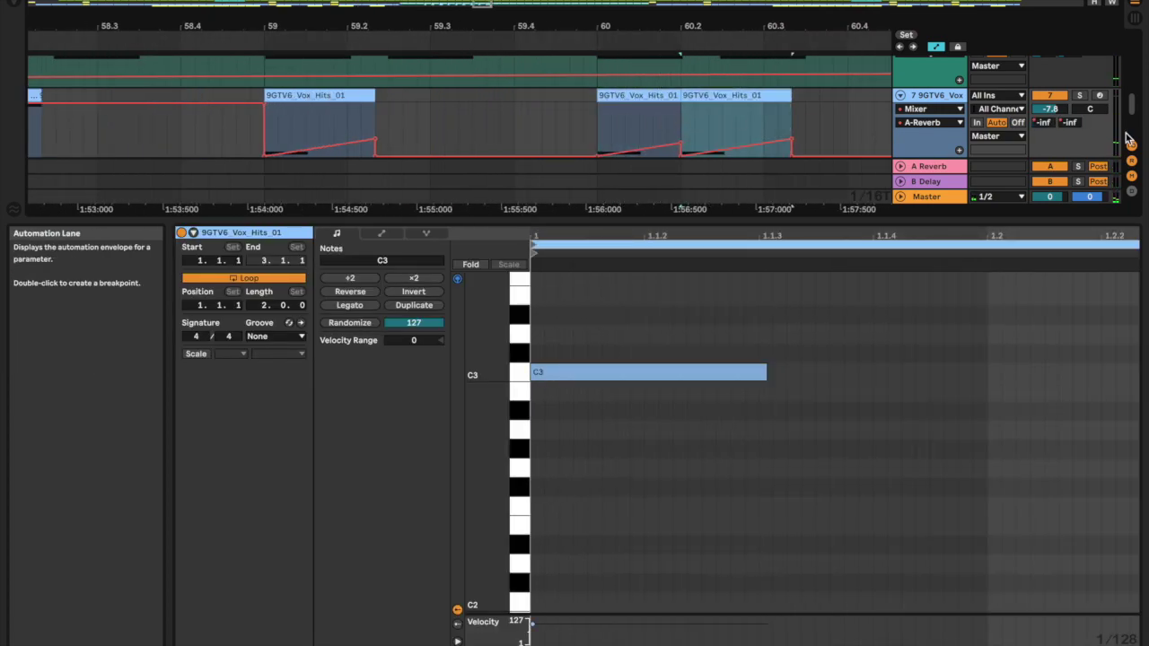
Redraw track 7's A-Reverb send at -inf dB from just before bar 58 until past its clip, and play from bar 58.
right_click(1045, 123)
left_click(1001, 164)
scroll(763, 170, "down", 5)
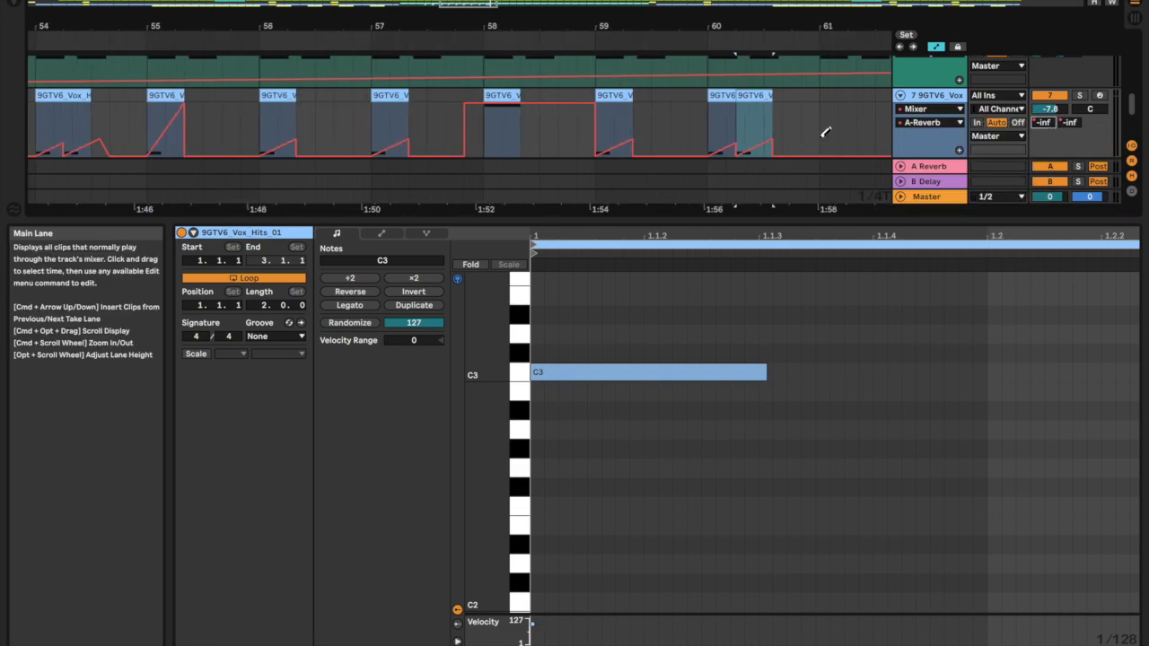
mouse_move(511, 165)
left_mouse_down()
mouse_move(526, 169)
mouse_move(475, 193)
left_mouse_up()
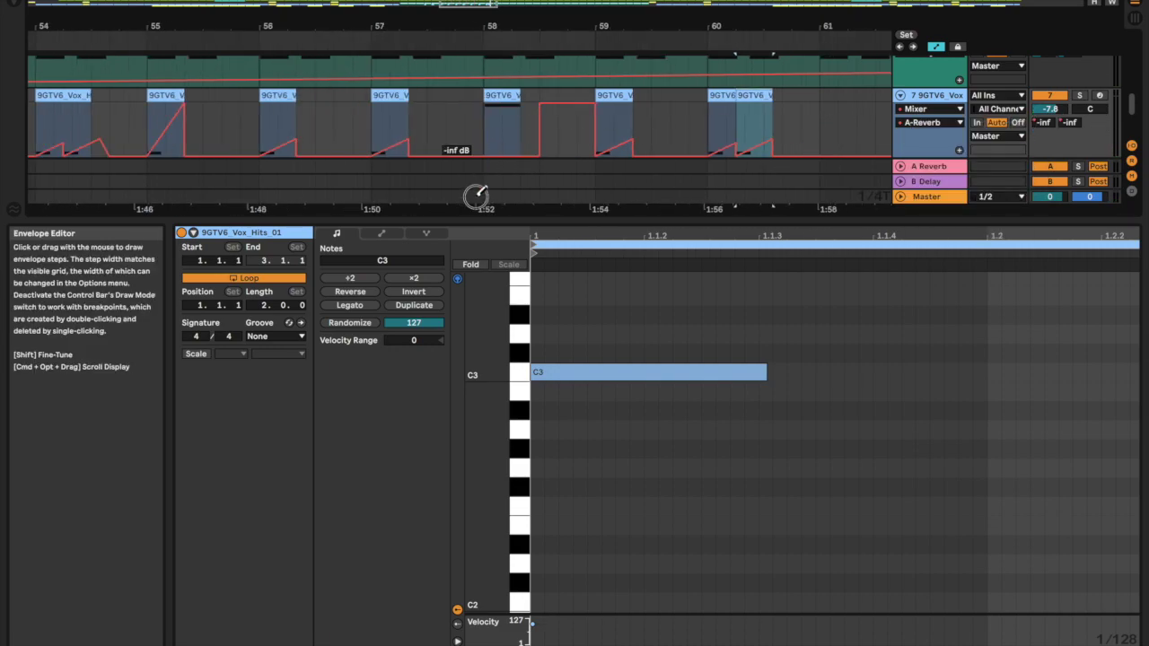
key("b")
left_click(483, 115)
key("space")
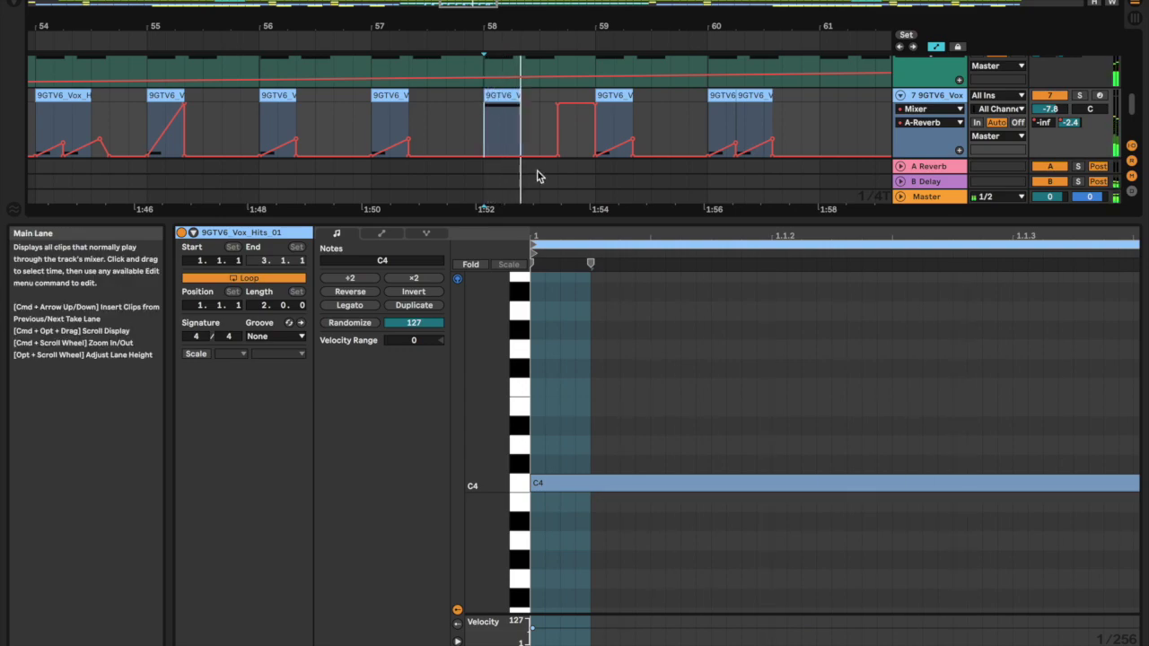
Paste the vocal hit on track 7 at bar 61 and play from late in bar 58.
scroll(631, 136, "down", 3)
scroll(711, 101, "right", 3)
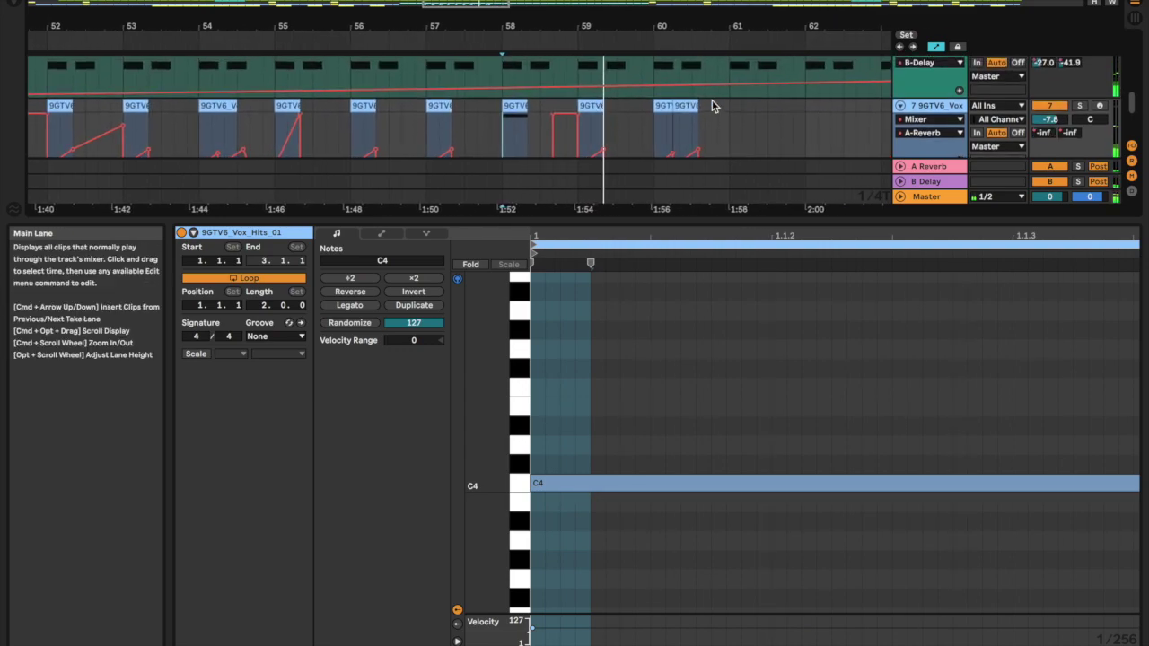
scroll(712, 101, "down", 2)
scroll(712, 101, "up", 2)
scroll(712, 106, "down", 2)
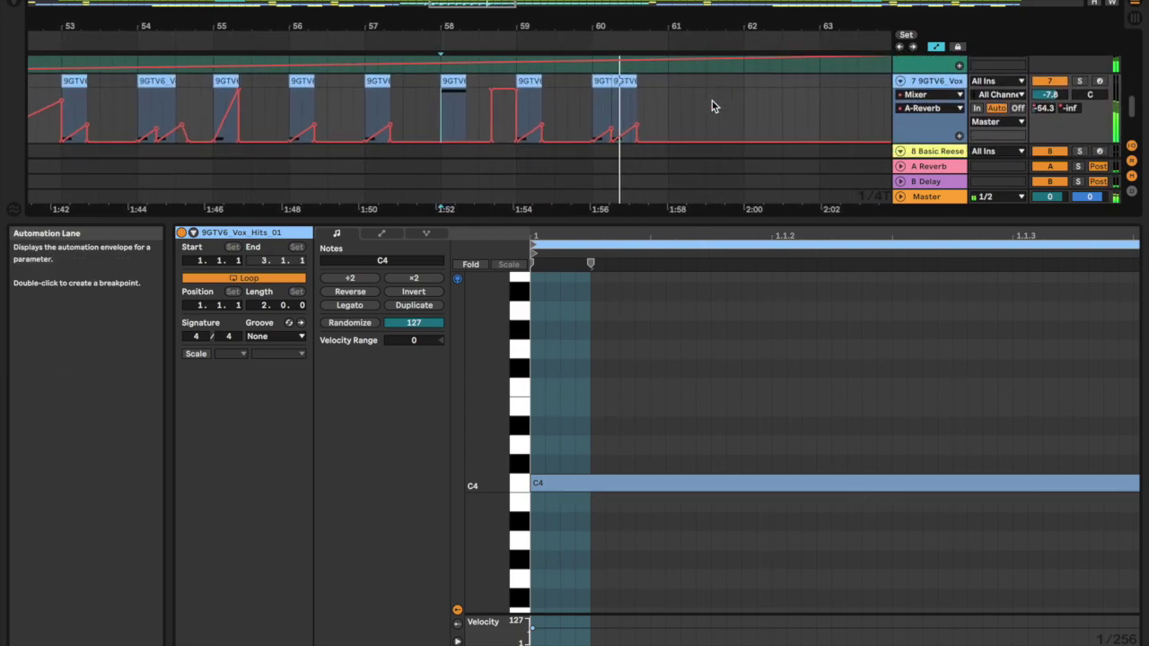
left_click(660, 112)
key("super+v")
key("Right")
key("space")
key("space")
left_click(500, 112)
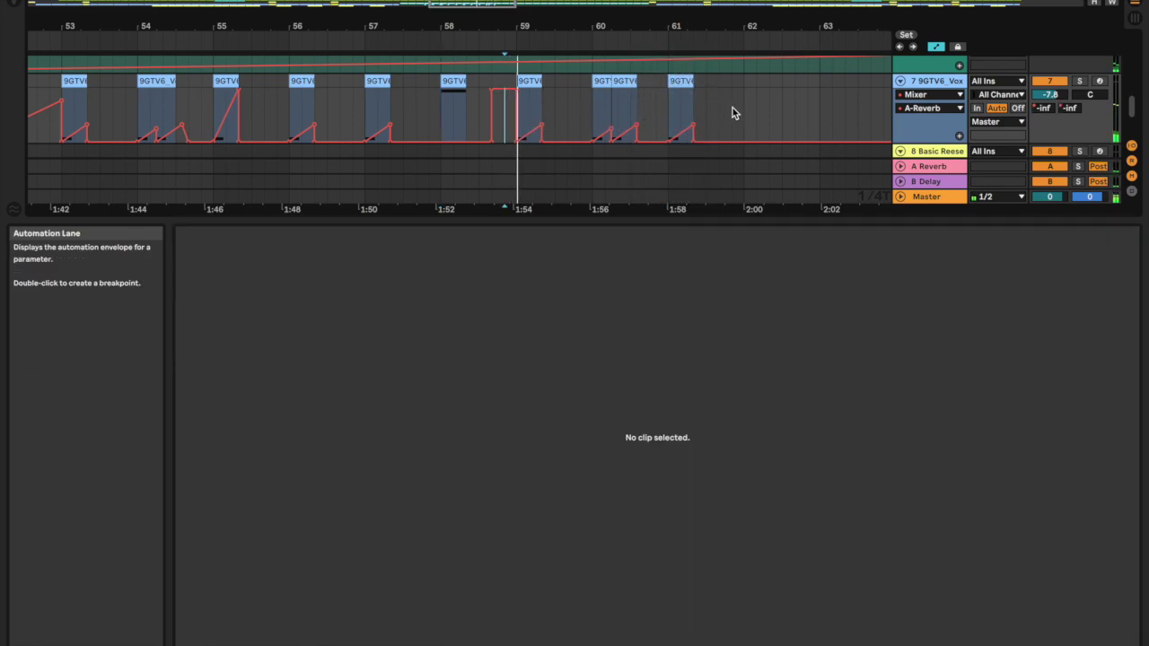
Transpose the bar 61 vocal clip's note down an octave to C2 and play the section leading into it.
left_click(679, 83)
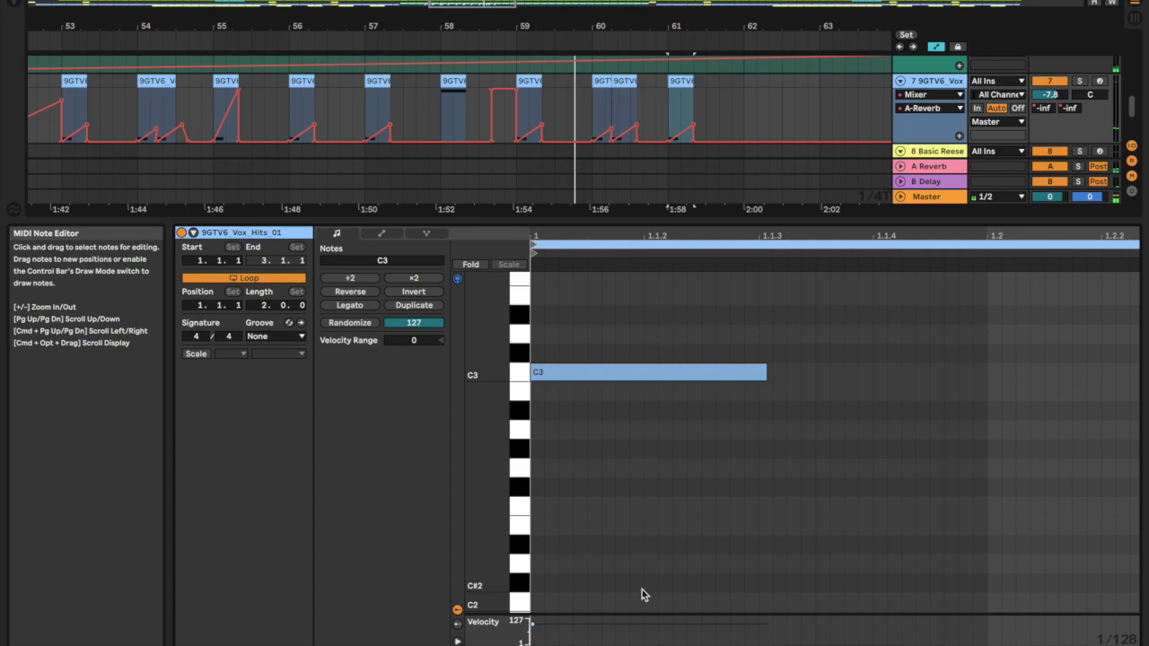
left_click(639, 299)
key("shift+Down")
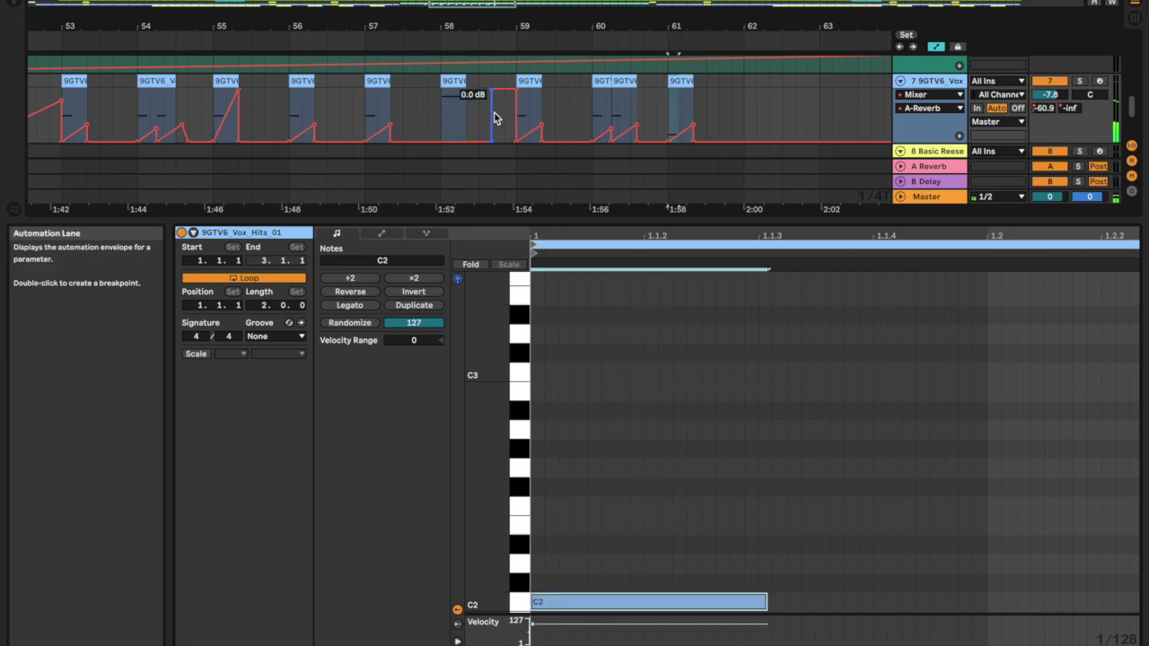
left_click(493, 114)
key("space")
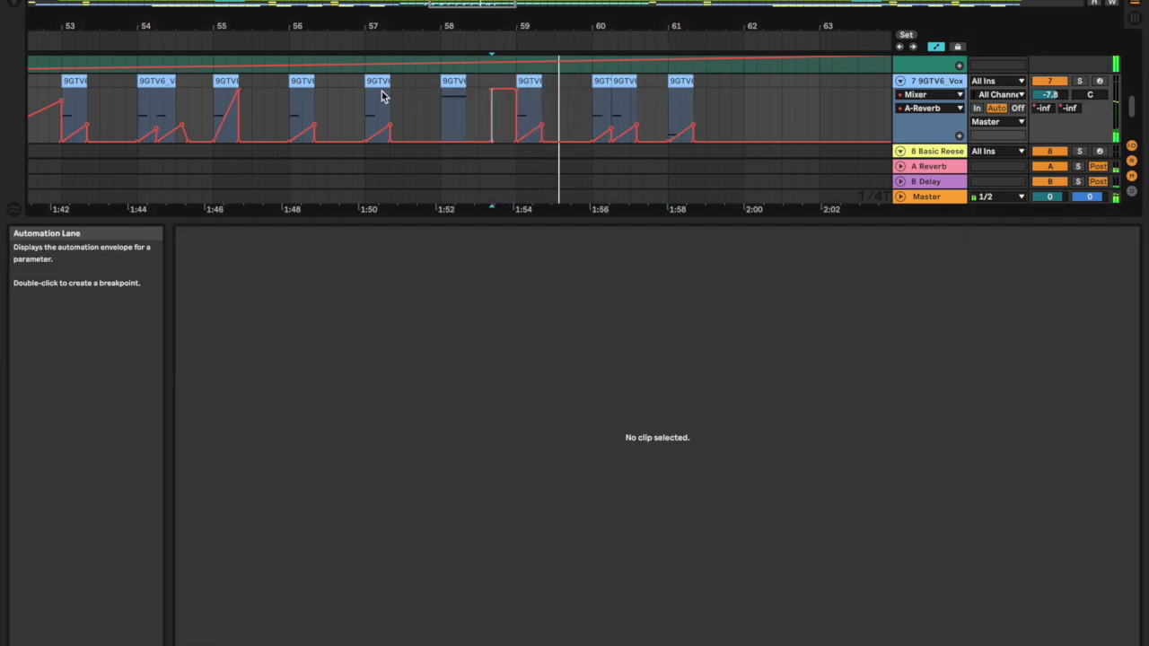
Copy the low-pitched bar 61 vocal clip to bar 62 and play from bar 59.
left_click(384, 97)
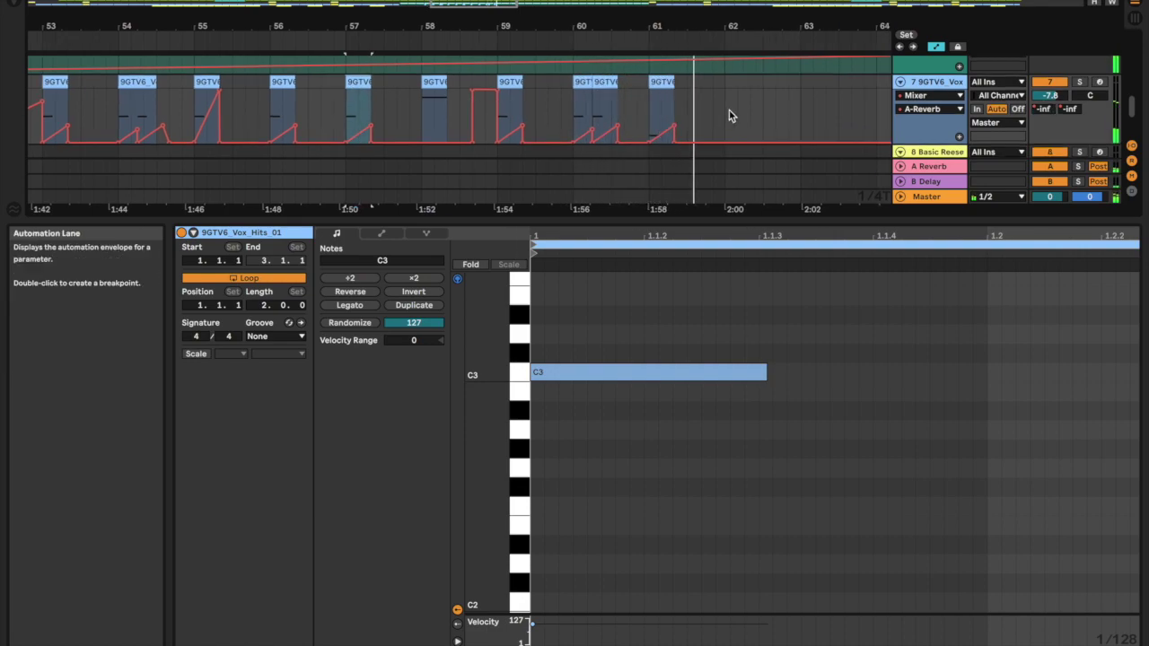
left_click(661, 80)
key("super+c")
left_click(730, 102)
key("super+v")
key("space")
left_click(525, 115)
key("space")
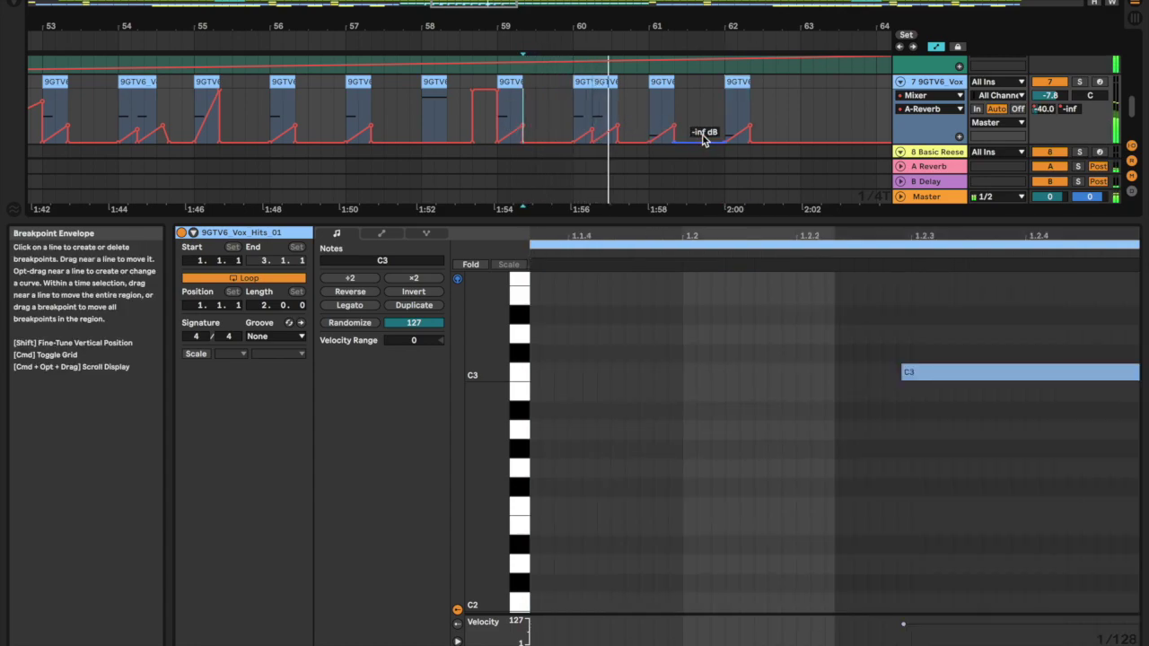
Copy the bar 57 vocal clip to bar 63 on track 7 and listen to it.
scroll(824, 130, "right", 2)
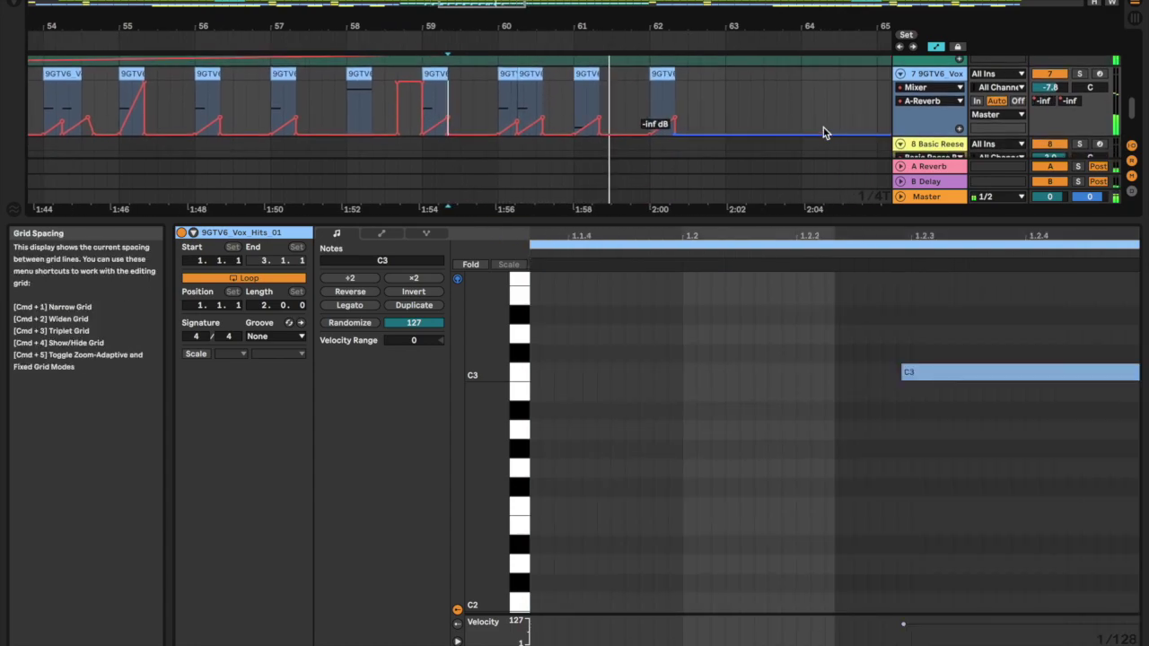
scroll(736, 127, "up", 1)
left_click(713, 108)
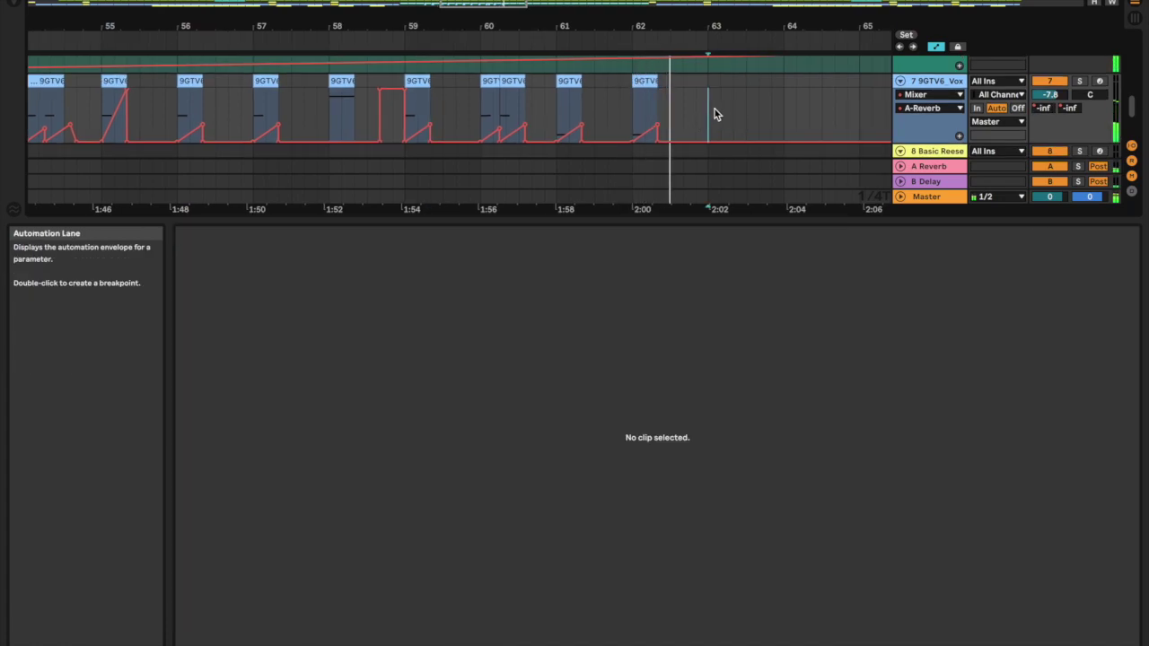
left_click(263, 80)
key("super+c")
left_click(717, 84)
key("super+v")
key("Left")
key("space")
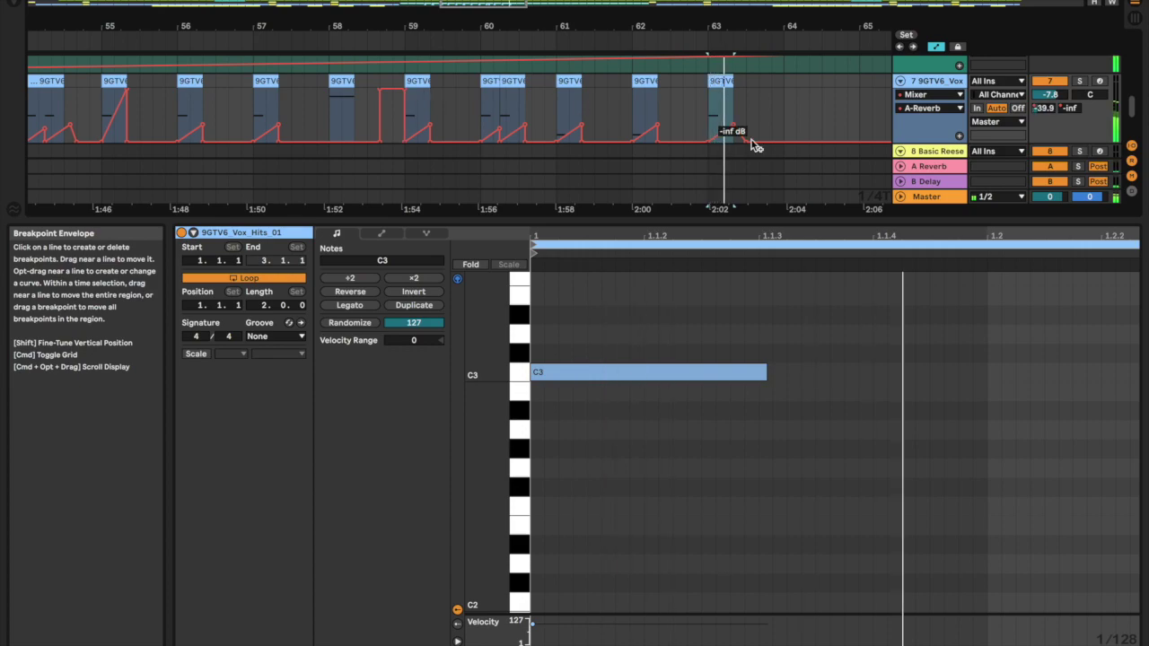
Paste two vocal hits back to back at bar 64 on track 7 and play from bar 63.
scroll(647, 115, "up", 3)
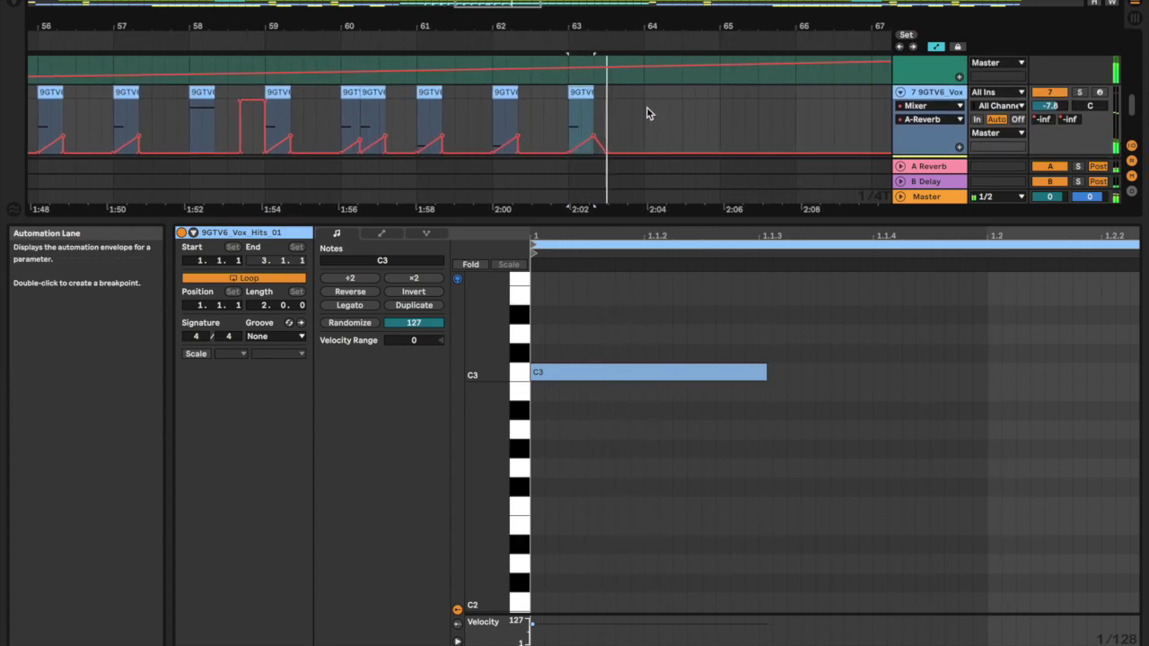
scroll(643, 107, "up", 1)
key("space")
left_click(688, 109)
key("super+v")
left_click(539, 113)
key("space")
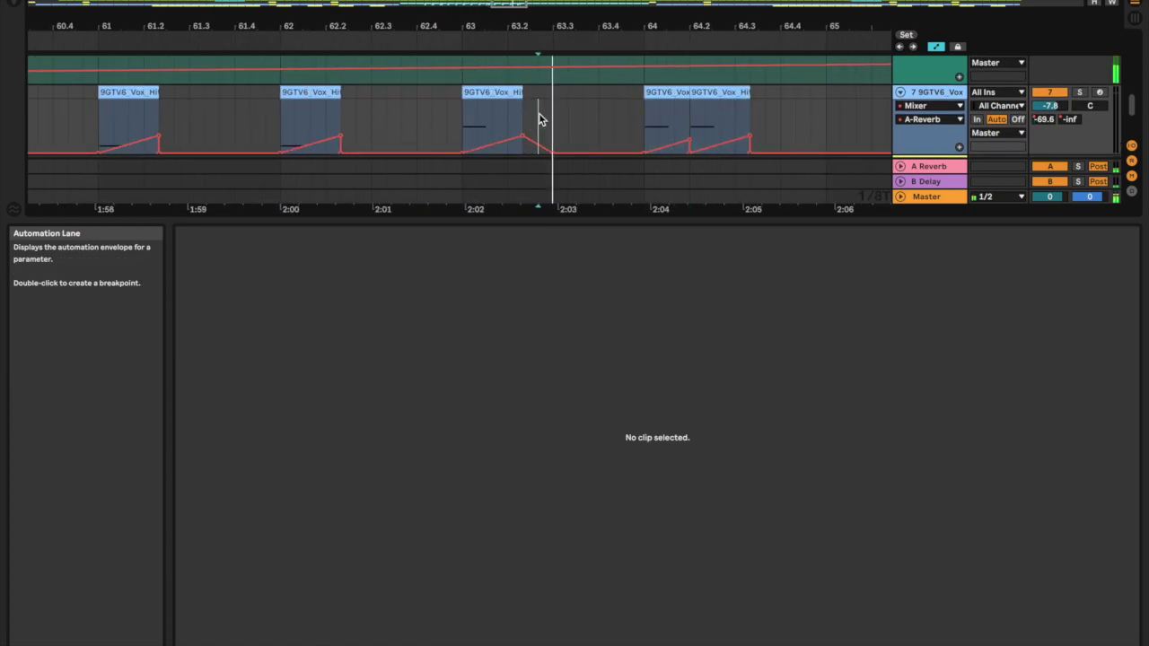
Raise track 7's B-Delay send automation to 0.0 dB over the second bar 64 vocal clip and play from bar 63.
scroll(540, 112, "down", 5)
right_click(1073, 120)
left_click(992, 159)
scroll(567, 133, "up", 3)
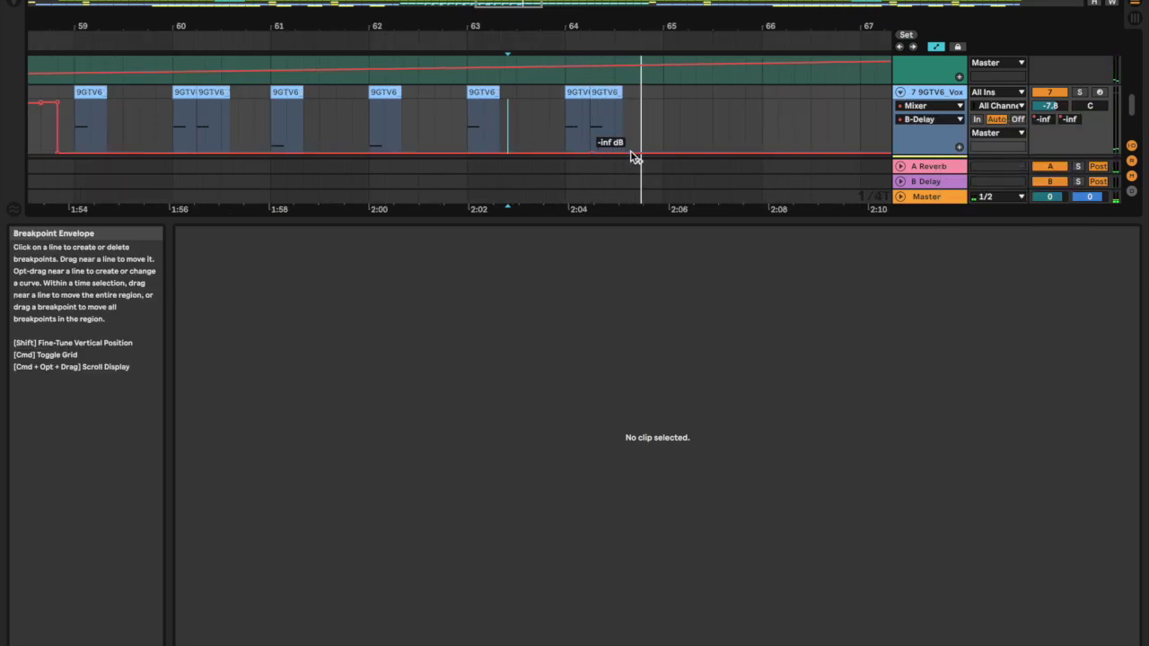
left_click_drag(613, 111, 614, 101)
left_click(487, 123)
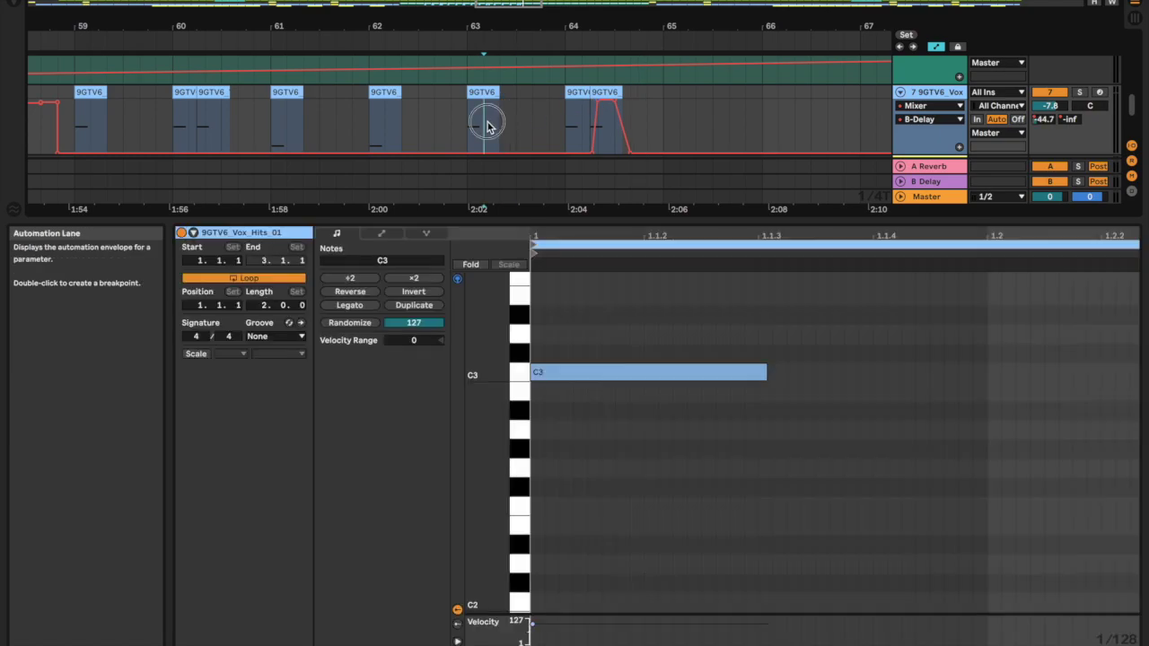
key("space")
scroll(495, 123, "down", 3)
scroll(569, 127, "up", 3)
scroll(569, 128, "down", 1)
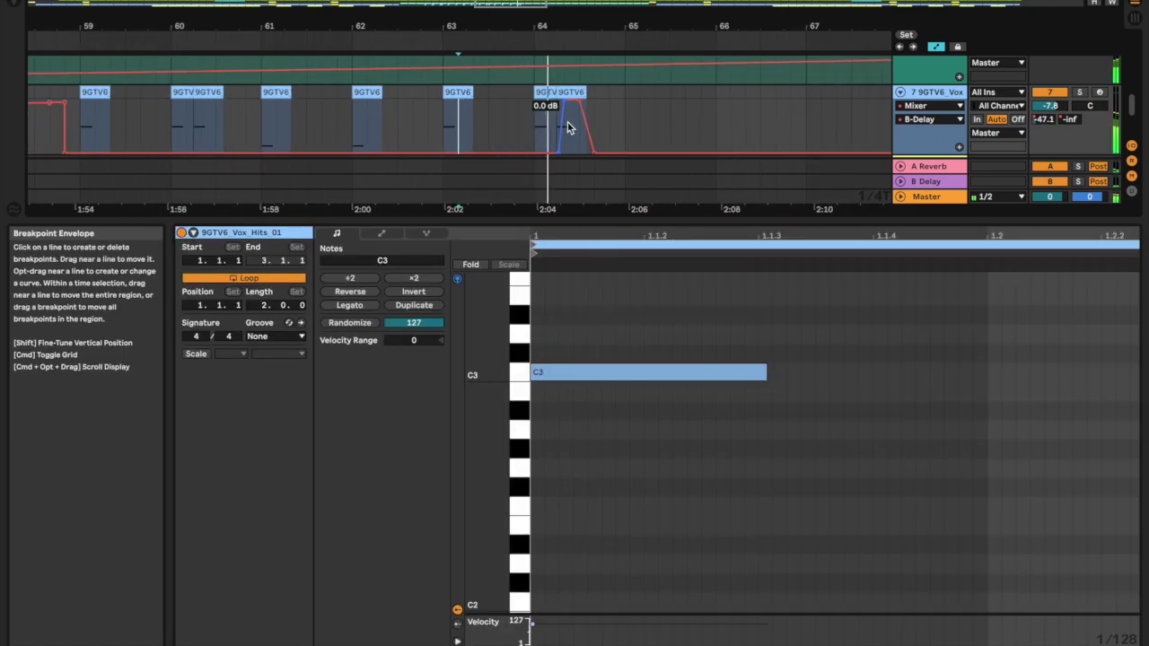
scroll(567, 127, "down", 1)
Copy the bar 63 vocal clip to bar 65 and play from the second half of bar 63.
key("space")
left_click(468, 92)
key("super+c")
left_click(627, 111)
key("super+v")
left_click(507, 124)
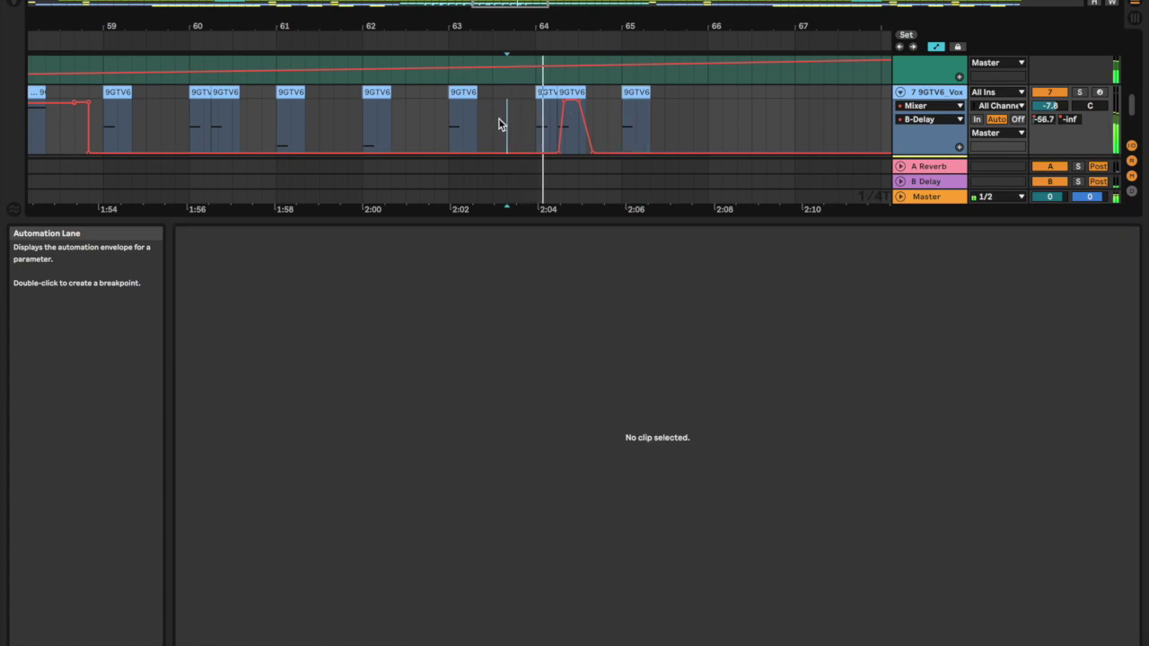
Paste the vocal hit on track 7 at bars 66 and 67.
scroll(662, 120, "right", 1)
left_click(684, 118)
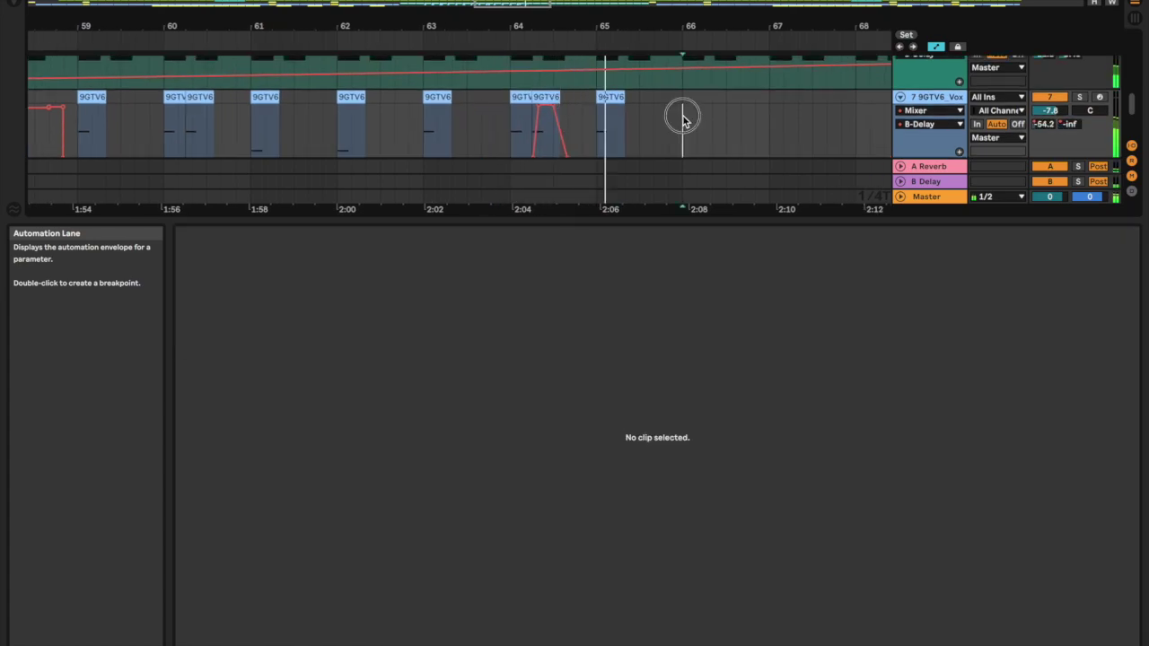
scroll(683, 117, "right", 1)
key("super+v")
scroll(683, 117, "right", 1)
left_click(635, 117)
key("super+v")
scroll(634, 117, "right", 2)
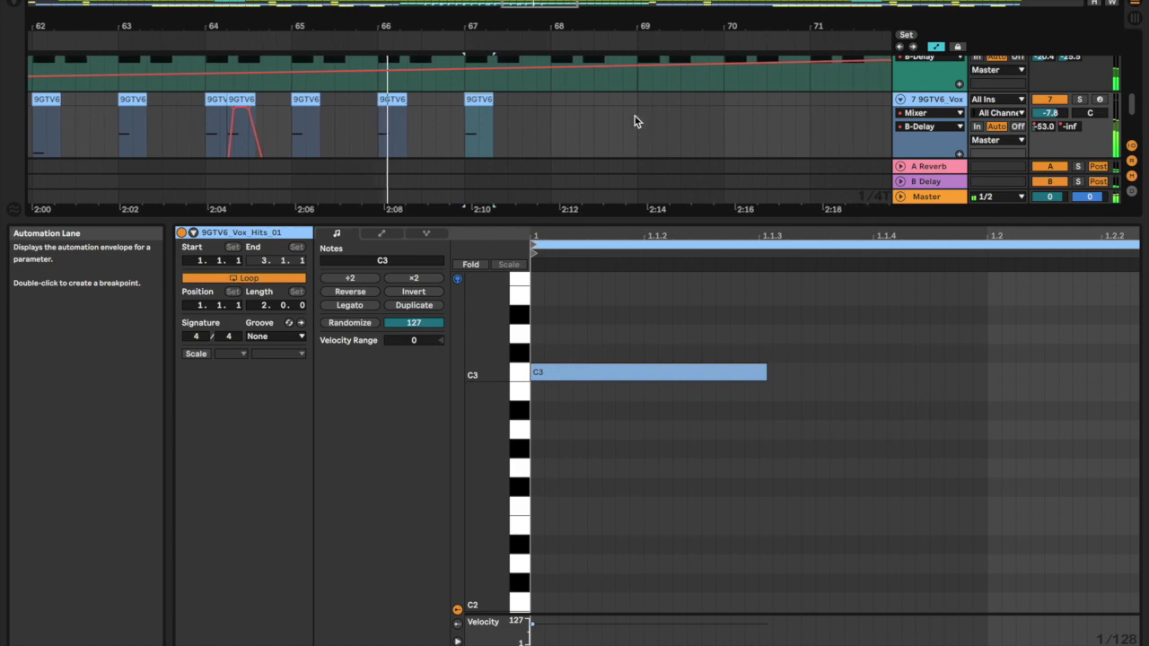
Paste the vocal hit on track 7 at bars 68 and 69.
scroll(635, 116, "down", 3)
left_click(586, 116)
scroll(586, 115, "up", 2)
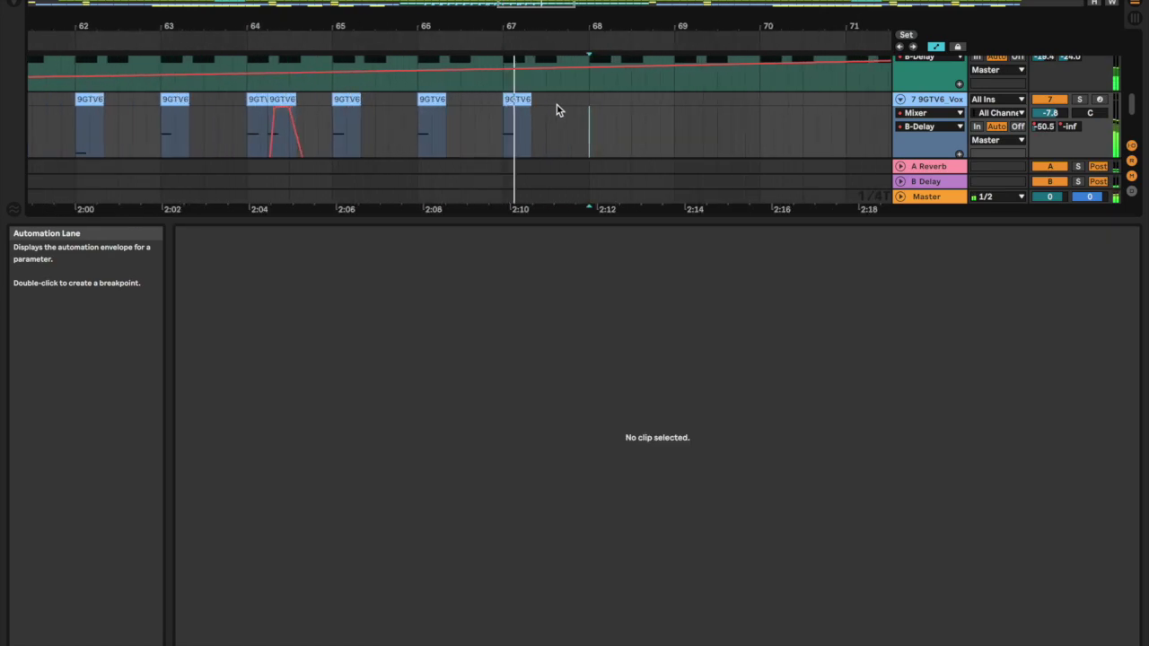
key("super+v")
scroll(596, 116, "right", 2)
left_click(562, 118)
key("super+v")
scroll(562, 118, "down", 1)
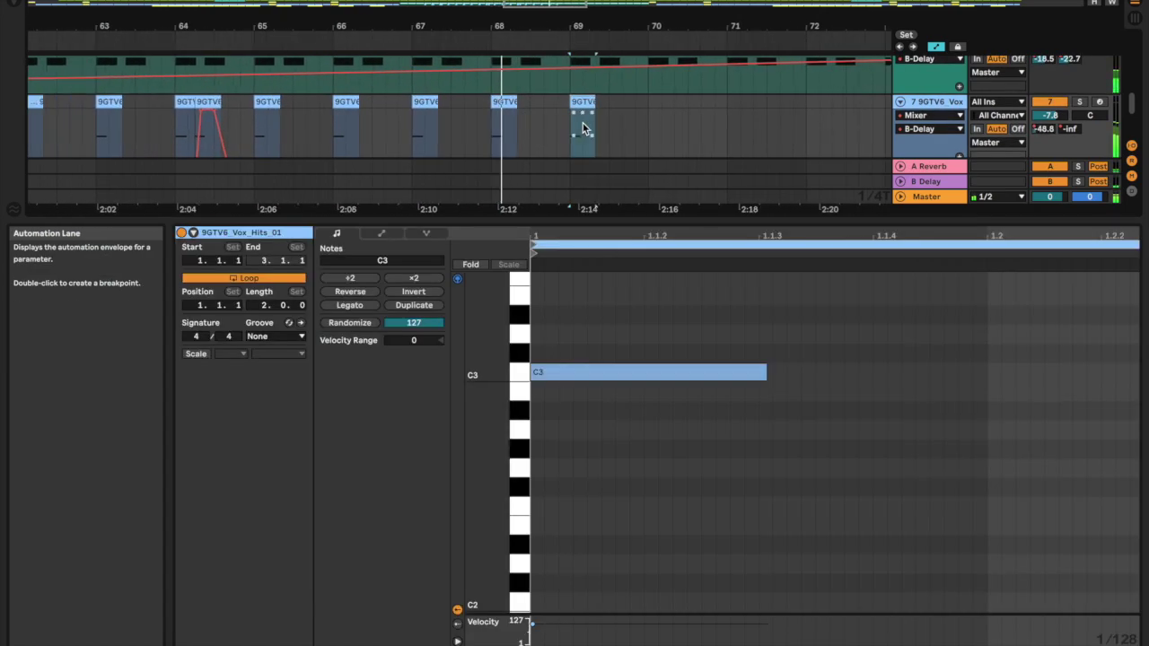
Paste the vocal hit on track 7 at bars 70, 71 and 72.
left_click(648, 121)
key("super+v")
scroll(647, 120, "right", 2)
left_click(658, 115)
key("super+v")
scroll(658, 114, "down", 3)
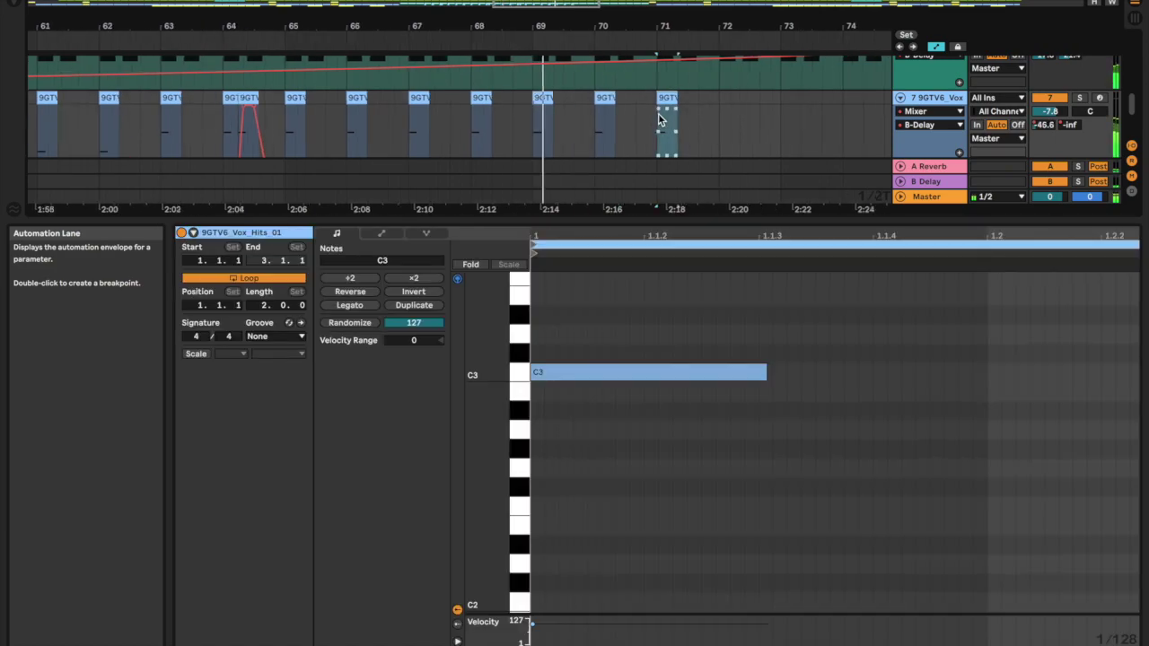
scroll(658, 114, "right", 1)
left_click(661, 114)
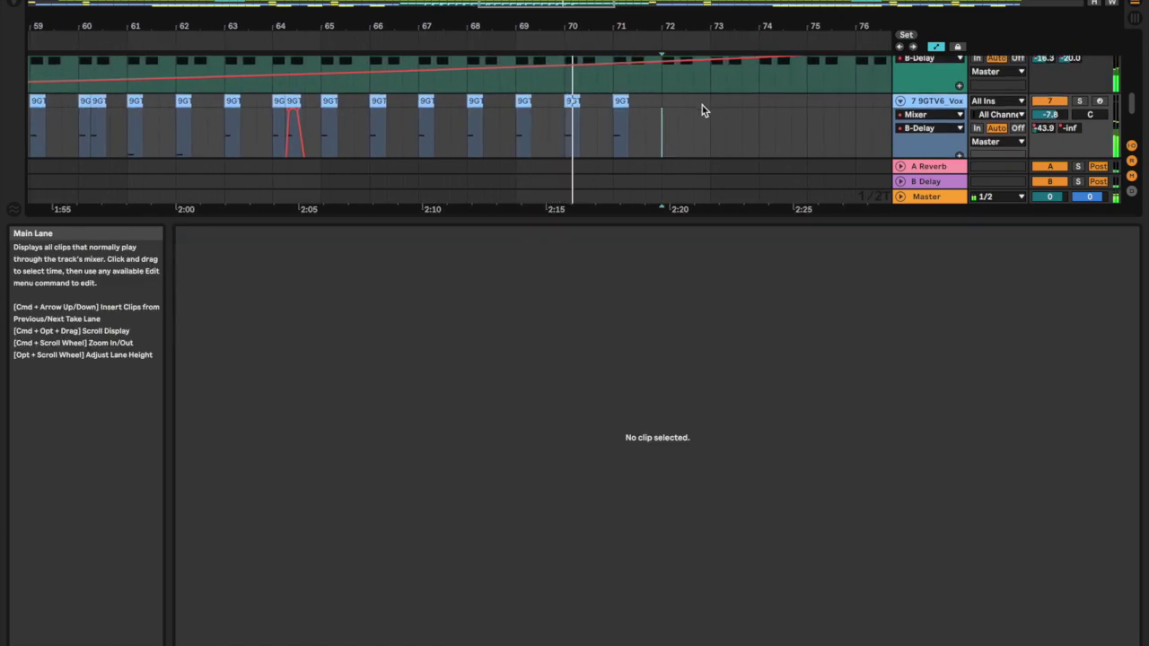
key("ctrl+v")
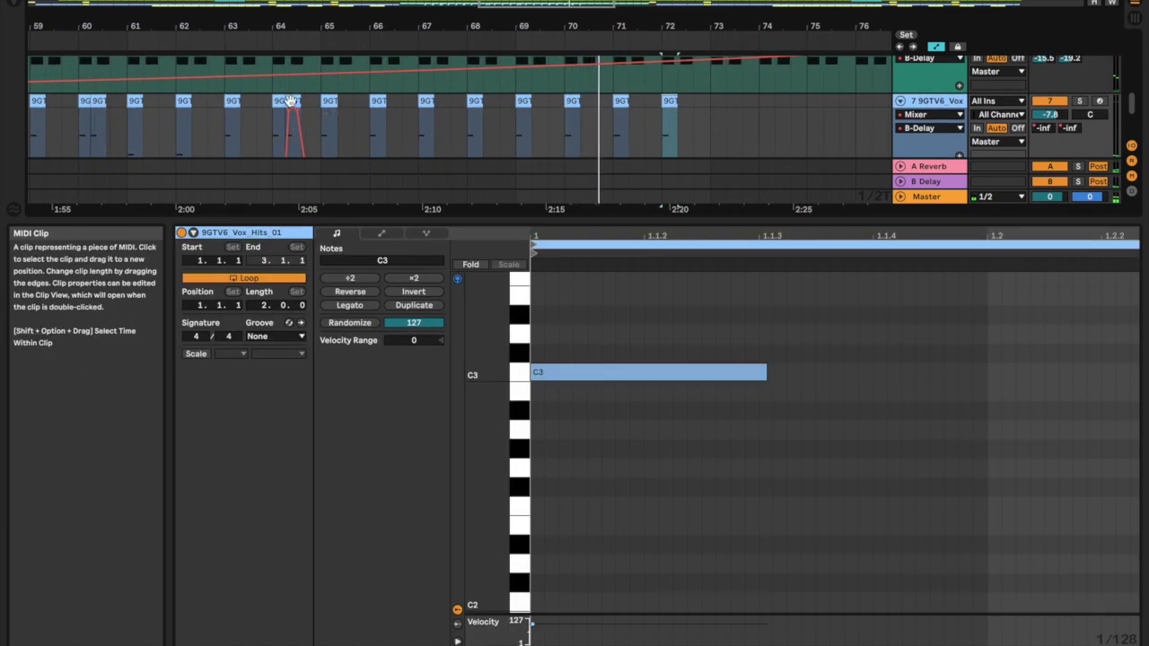
Replace the bar 70 vocal clip with a copy of the low-pitched bar 62 clip and play from just before bar 70.
scroll(238, 112, "down", 1)
scroll(233, 112, "up", 1)
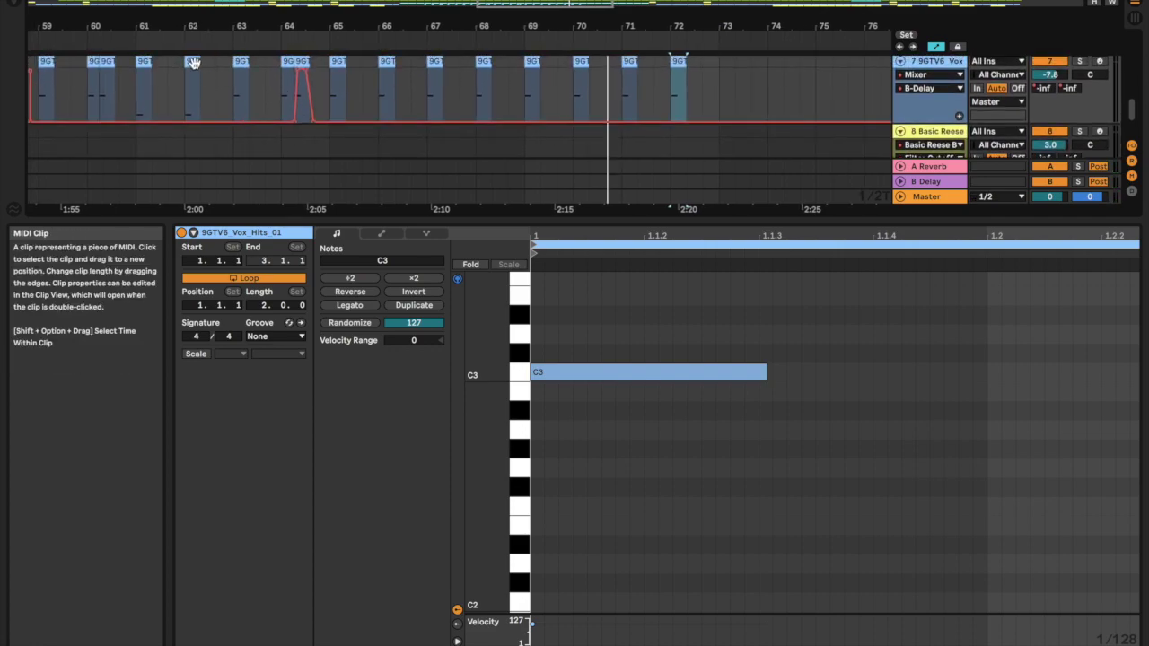
left_click(192, 90)
left_click(559, 79)
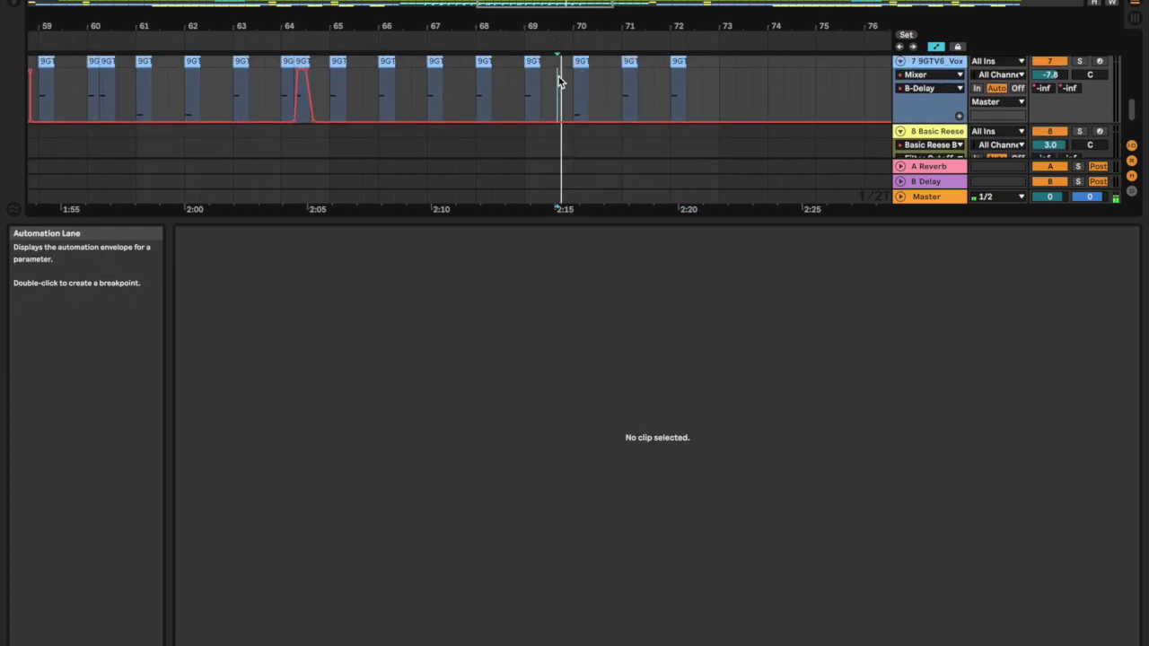
left_click(631, 60)
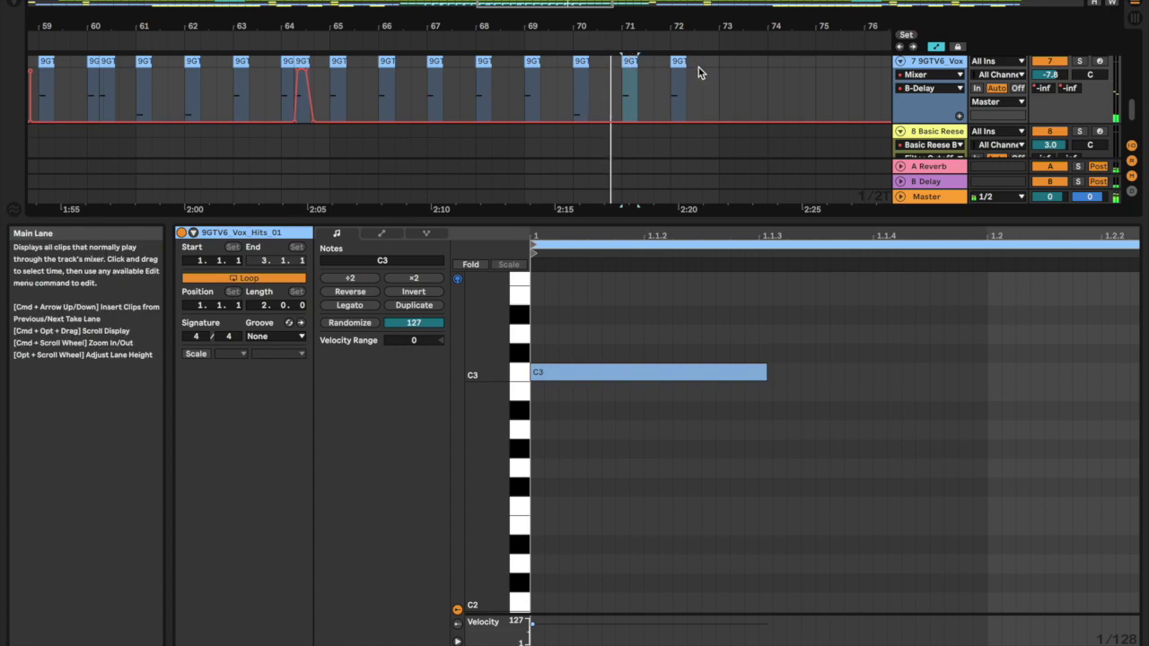
Paste the vocal hit on track 7 at bar 73.
left_click(724, 78)
key("super+v")
key("minus")
Draw a rising B-Delay send automation on track 7 from about bar 69 to bar 74 and play from about bar 69.
right_click(1078, 94)
right_click(1071, 88)
left_click(1008, 125)
key("b")
left_click_drag(644, 84, 759, 71)
key("b")
left_click(561, 76)
key("space")
Copy the bar 73 vocal hit and paste it on beats 1 and 2 of bar 74.
left_click(723, 60)
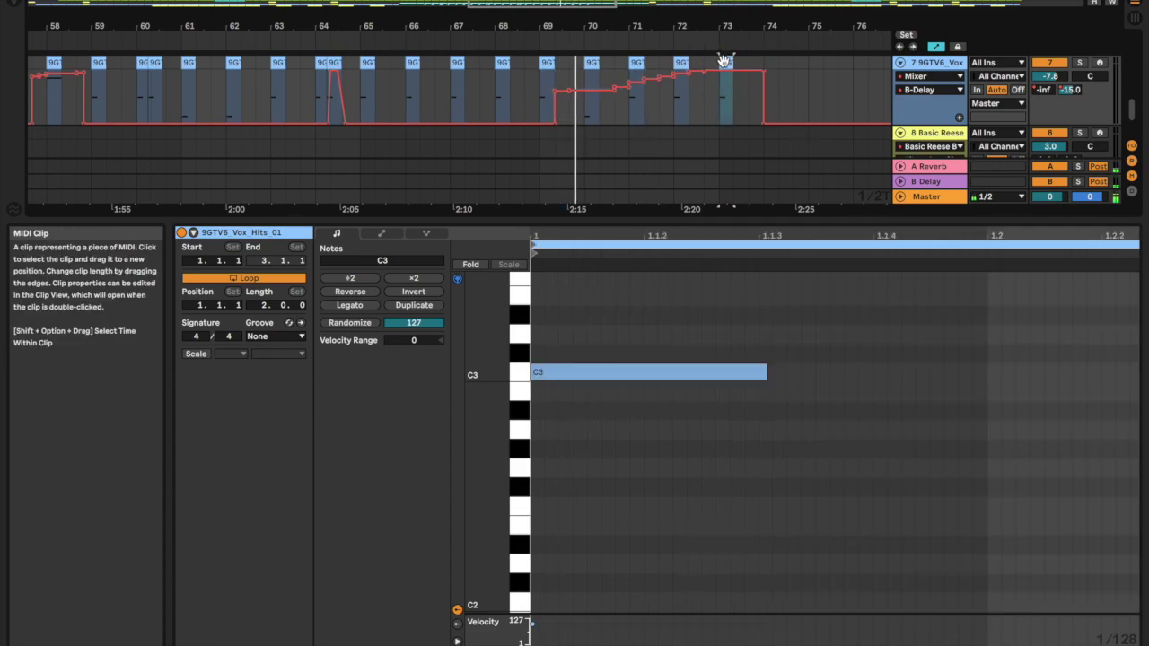
scroll(779, 89, "right", 2)
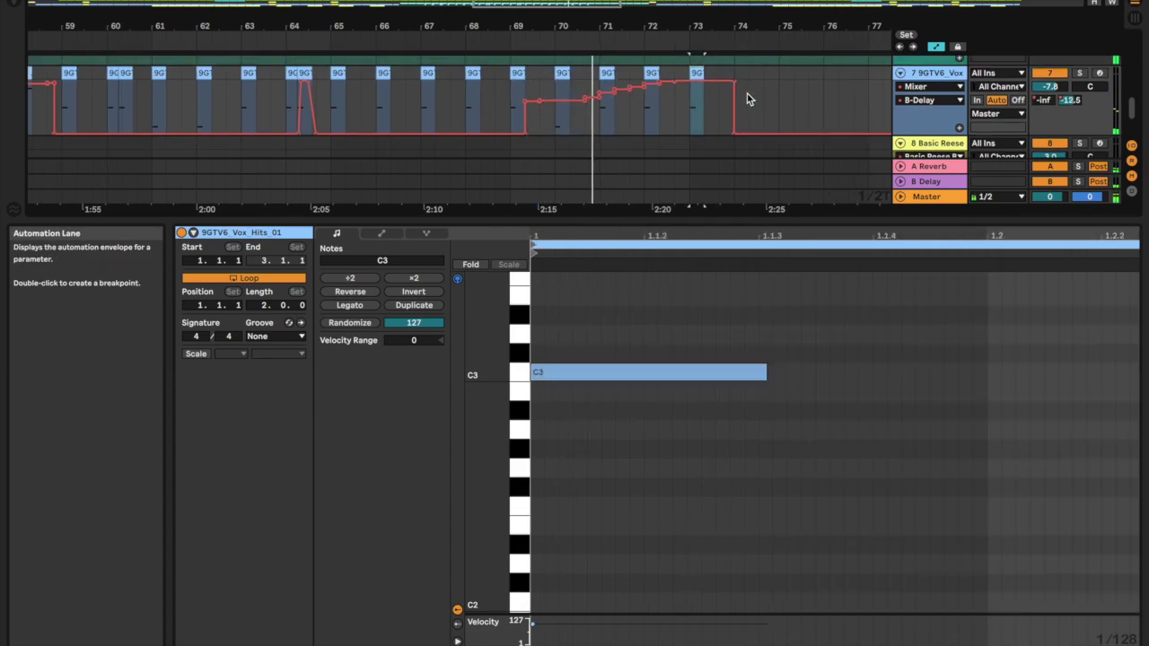
scroll(729, 99, "right", 2)
scroll(728, 100, "down", 5)
scroll(667, 103, "up", 6)
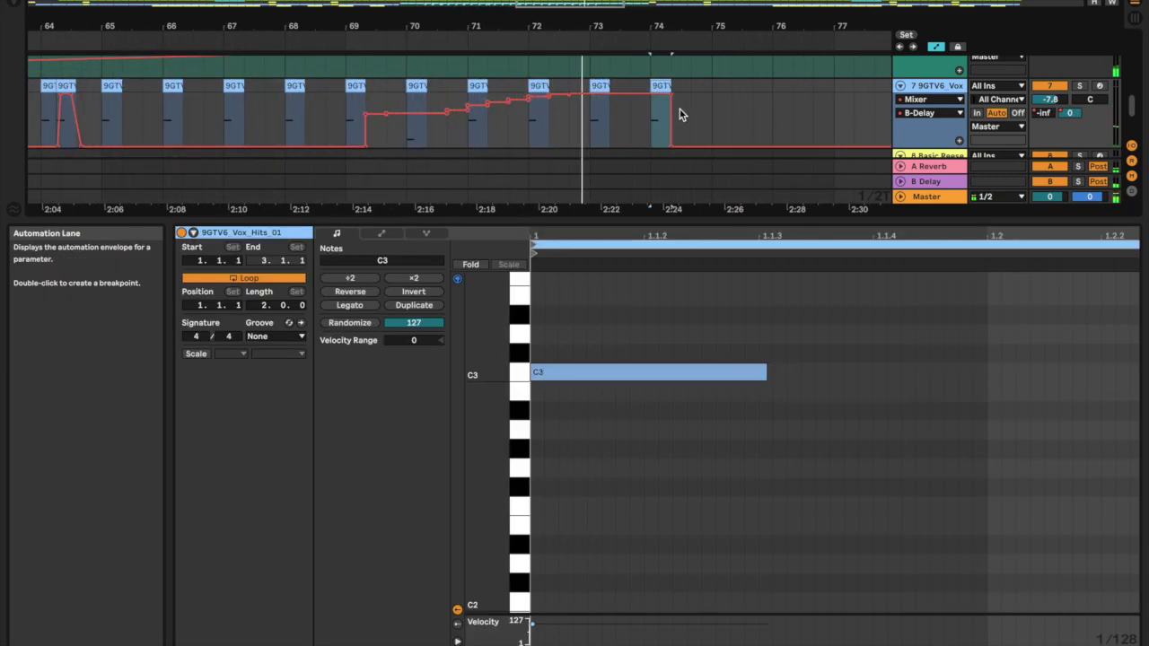
scroll(680, 111, "up", 3)
left_click(630, 119)
key("super+v")
Paste the vocal hit on beats 1 and 2 of bars 75 and 76, and at the start of bar 77.
scroll(630, 120, "right", 2)
scroll(630, 120, "down", 1)
left_click(632, 112)
key("ctrl+v")
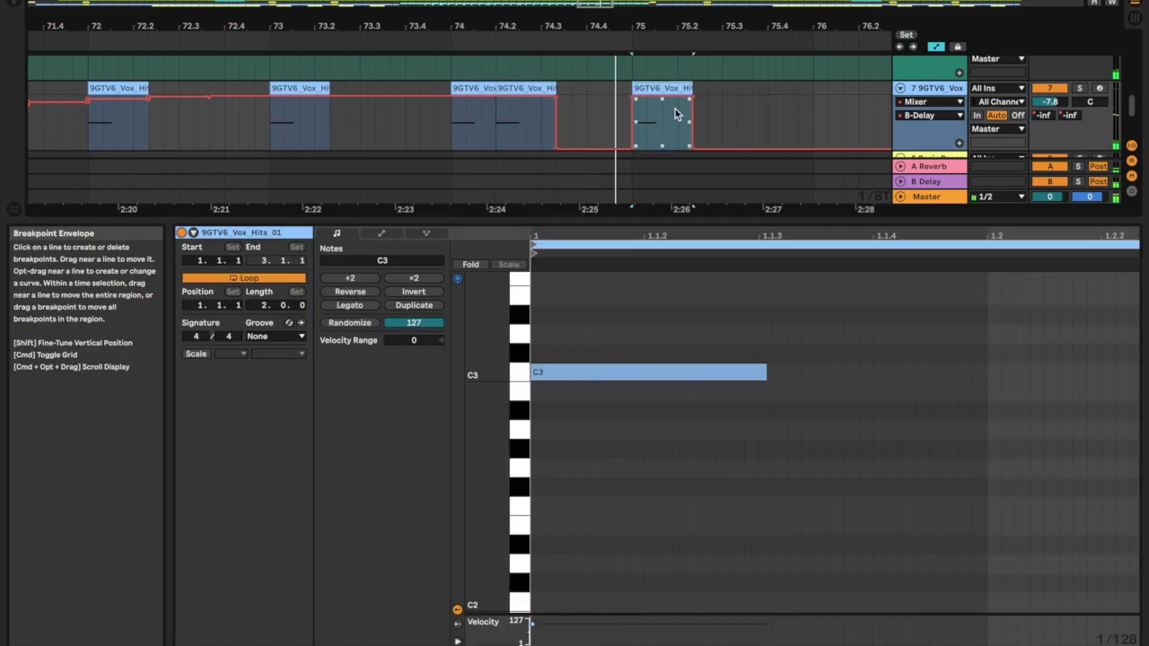
key("ctrl+v")
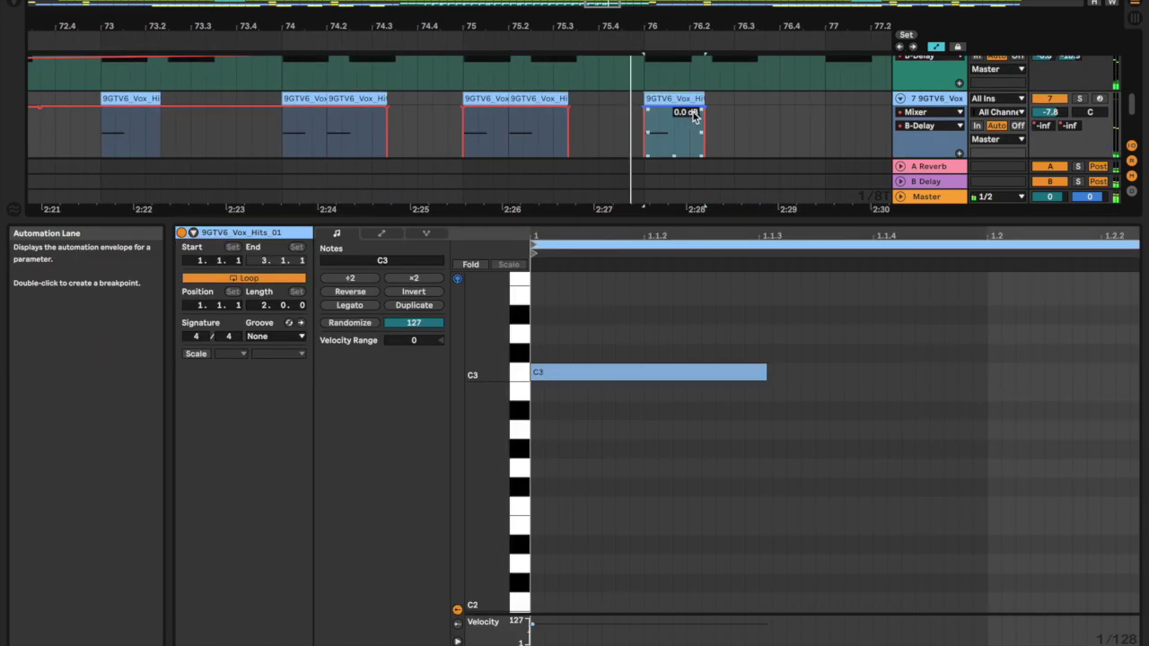
scroll(692, 125, "right", 2)
left_click(675, 123)
key("super+v")
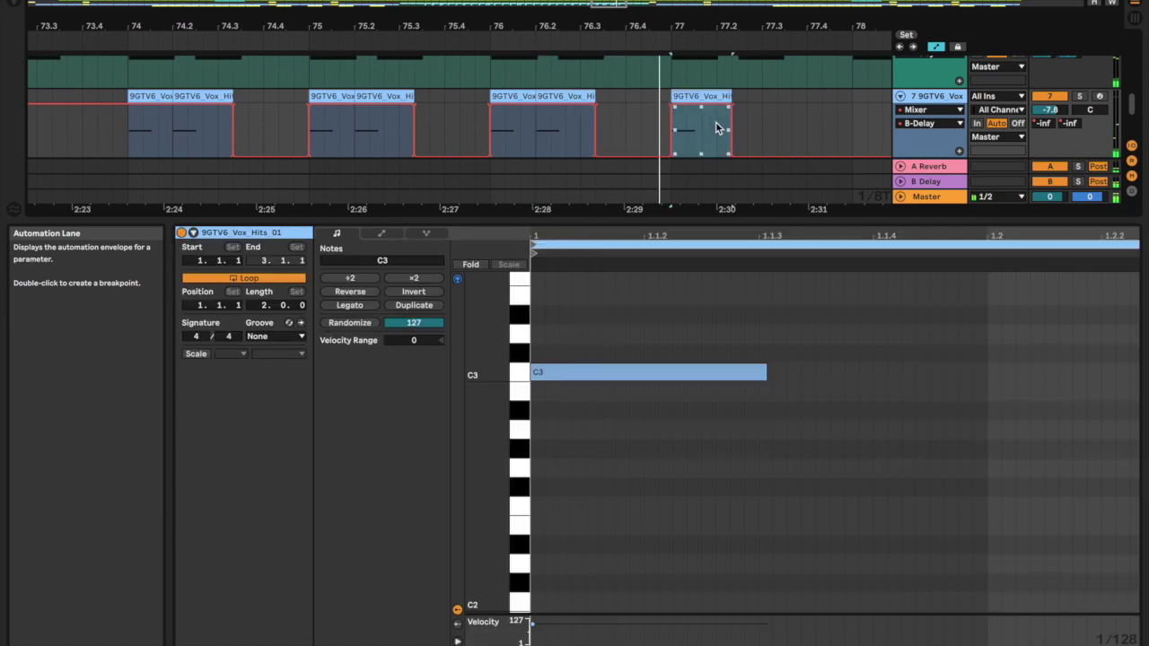
Fill the rest of bar 77 with vocal hits on beats 2, 3 and 4, and play from just before bar 76.
left_click(721, 123)
key("super+v")
left_click(765, 121)
key("super+v")
key("ctrl+v")
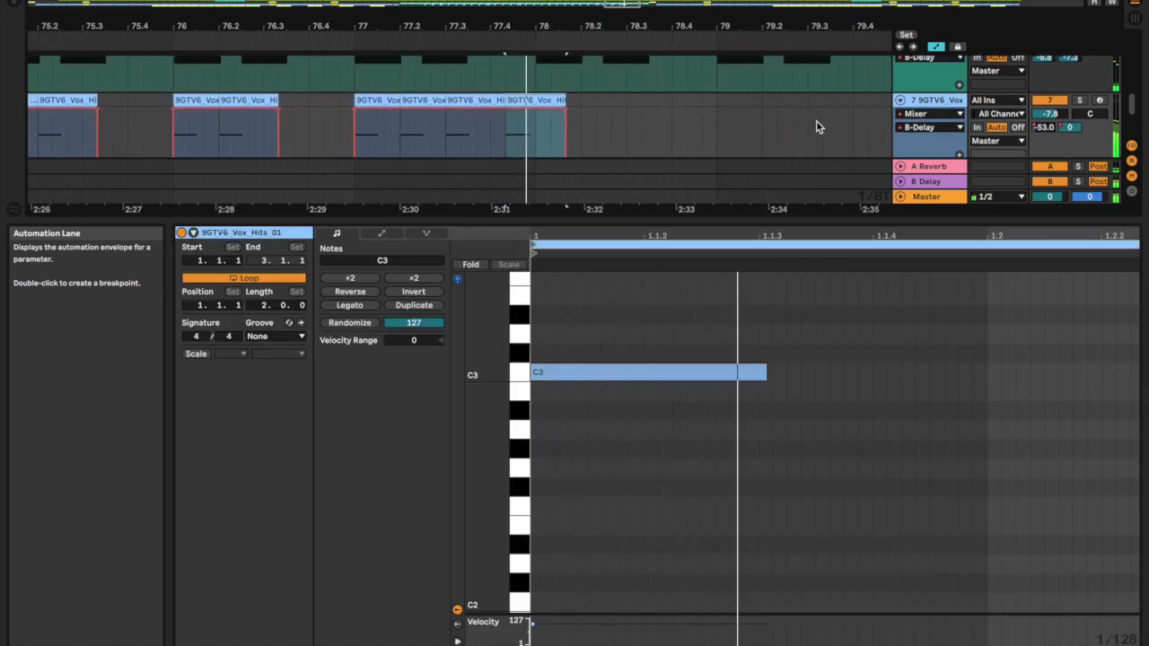
scroll(362, 153, "down", 3)
left_click(236, 125)
key("space")
key("space")
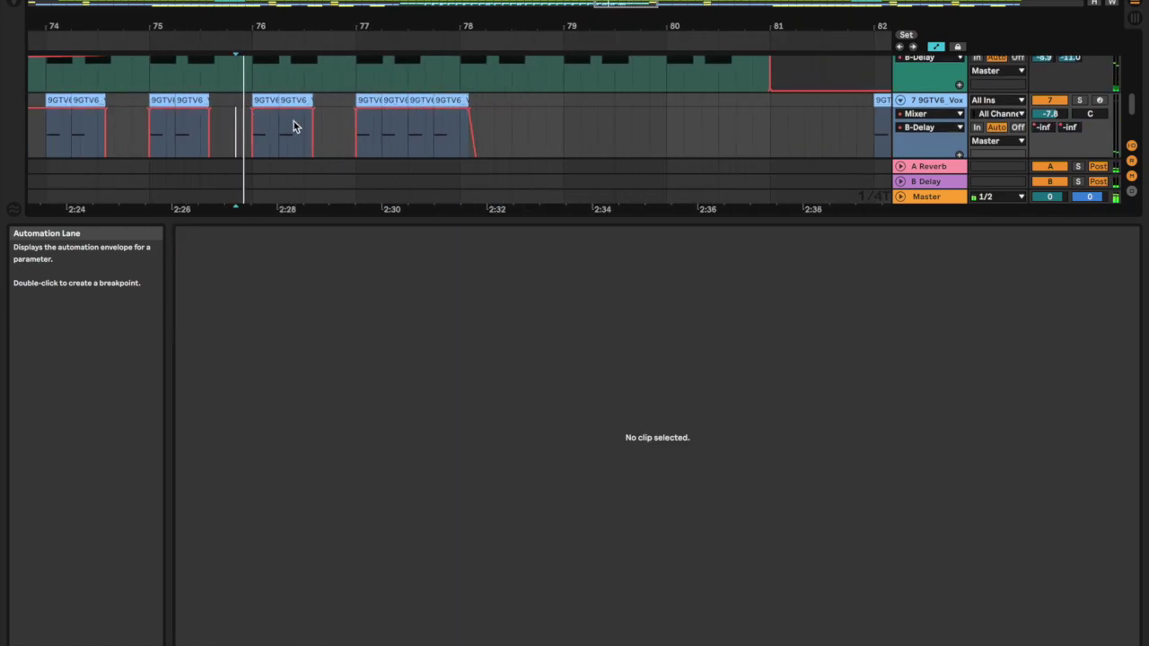
Trim the last vocal hit of bar 77 to end at bar 78 and paste another hit at bar 78.
scroll(362, 125, "right", 2)
left_click(377, 140)
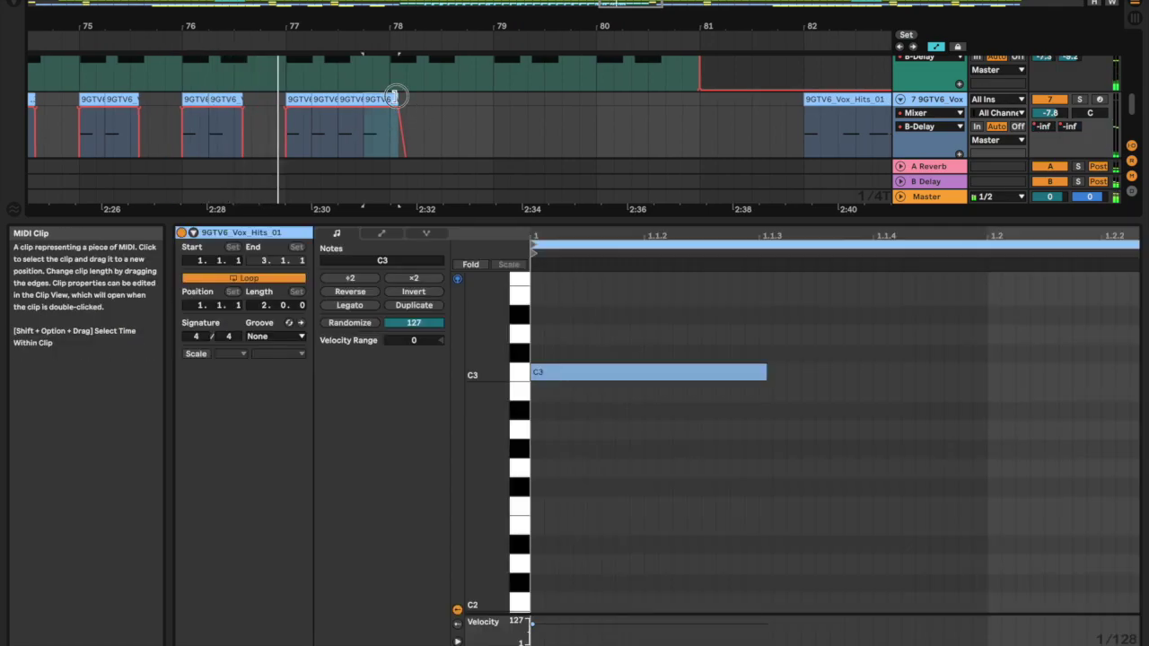
scroll(413, 127, "up", 3)
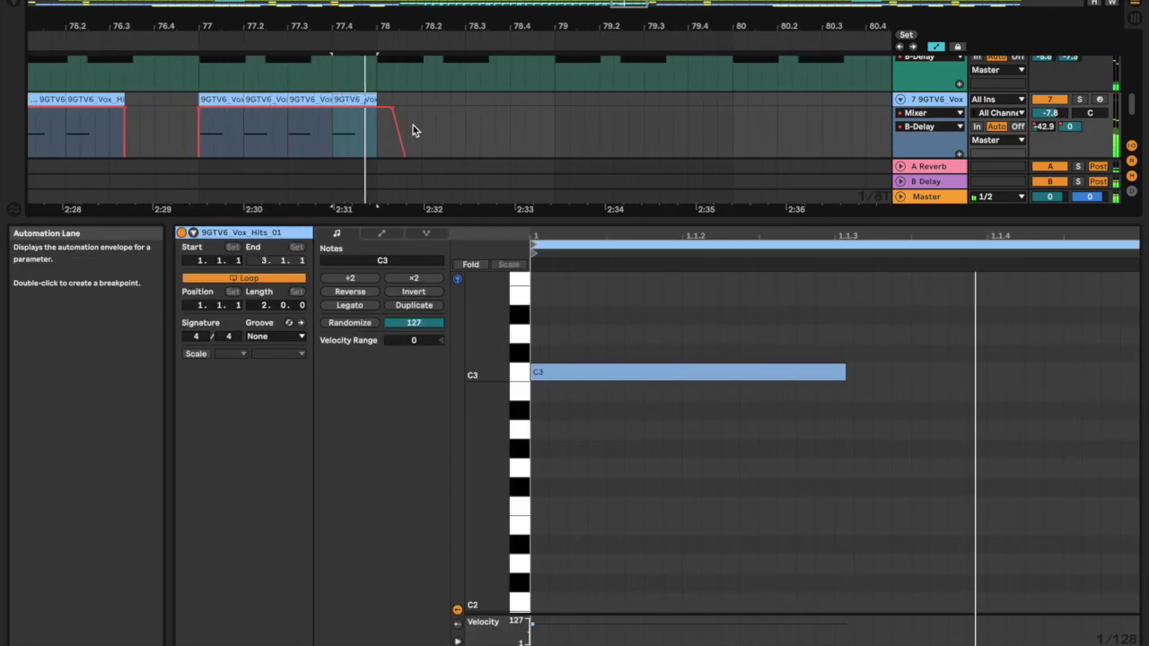
key("space")
left_click(379, 133)
key("ctrl+v")
left_click(153, 131)
key("space")
scroll(154, 133, "down", 4)
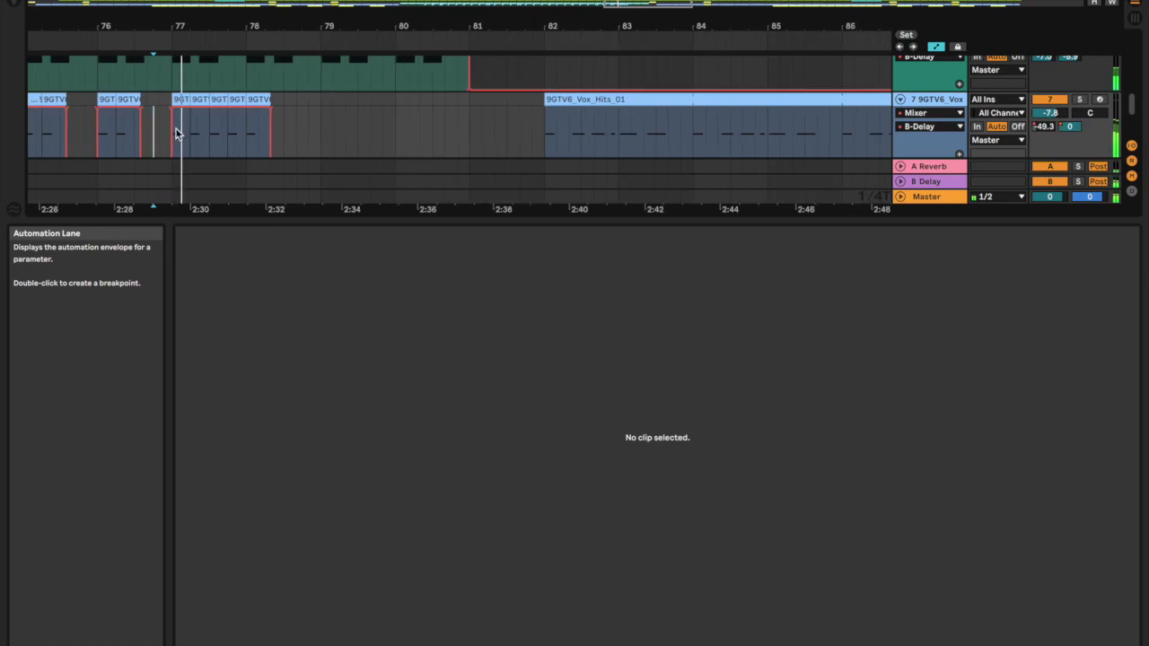
Paste the vocal hit on beats 1 and 2 of bar 79 and play from the middle of bar 78.
scroll(291, 135, "down", 1)
scroll(292, 135, "down", 1)
scroll(291, 134, "up", 2)
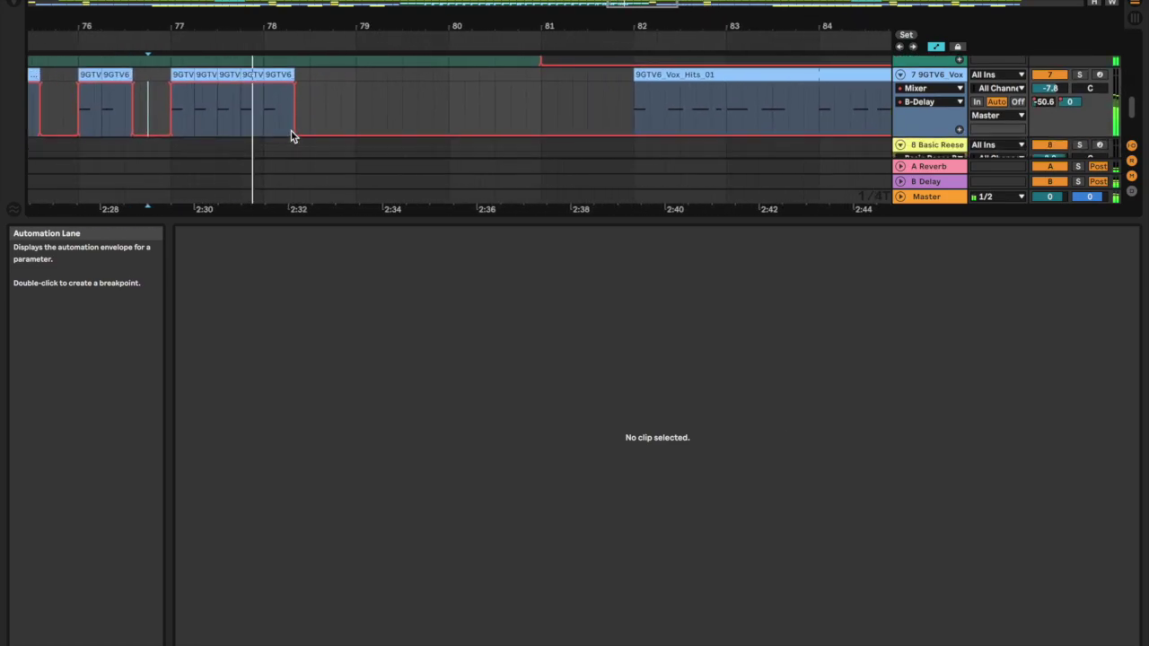
left_click(359, 105)
key("ctrl+v")
left_click(373, 111)
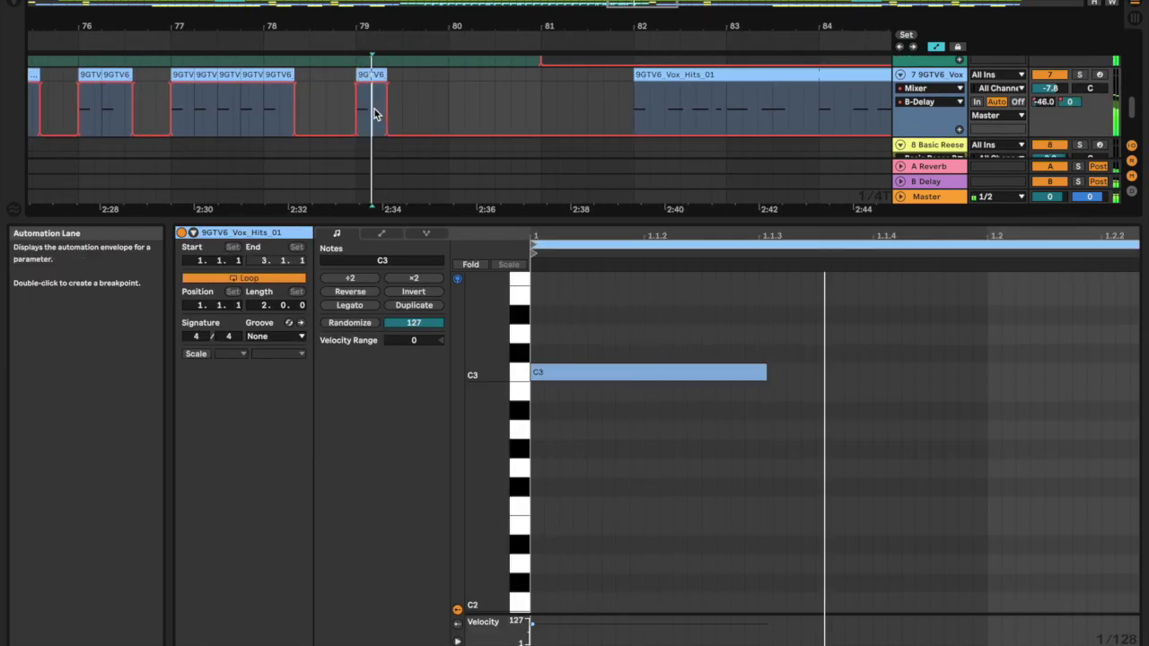
scroll(373, 113, "up", 3)
left_click(386, 110)
key("super+v")
key("space")
left_click(245, 112)
key("space")
scroll(245, 111, "down", 3)
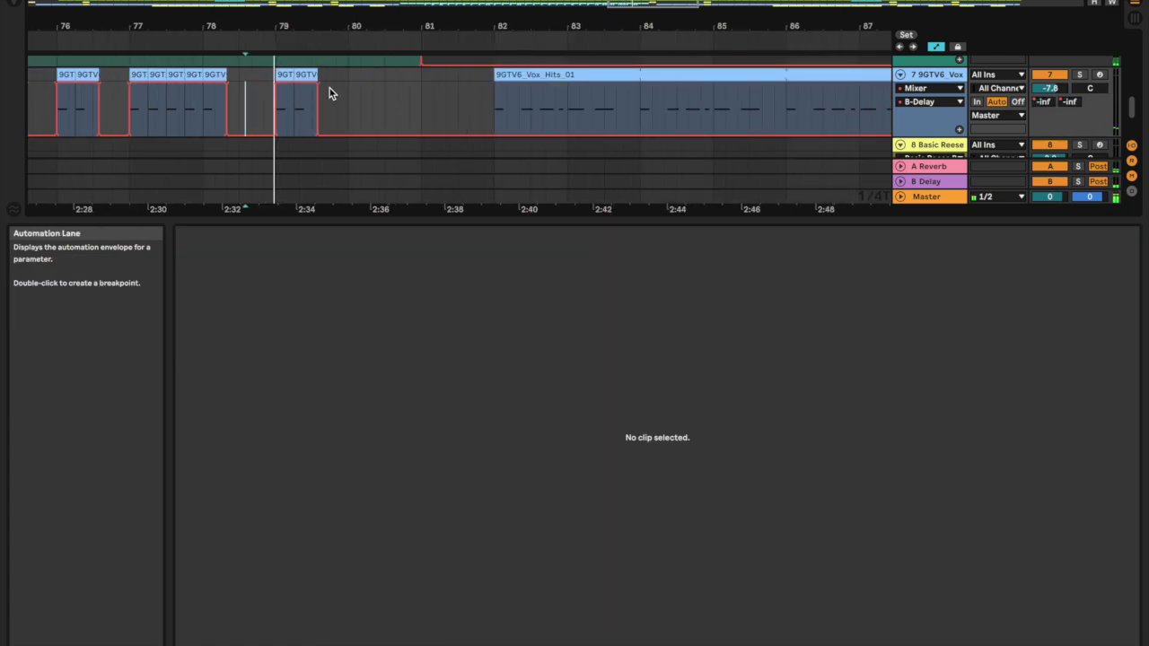
Paste the vocal hit on track 7 at bar 80.
key("plus")
left_click(389, 94)
key("ctrl+v")
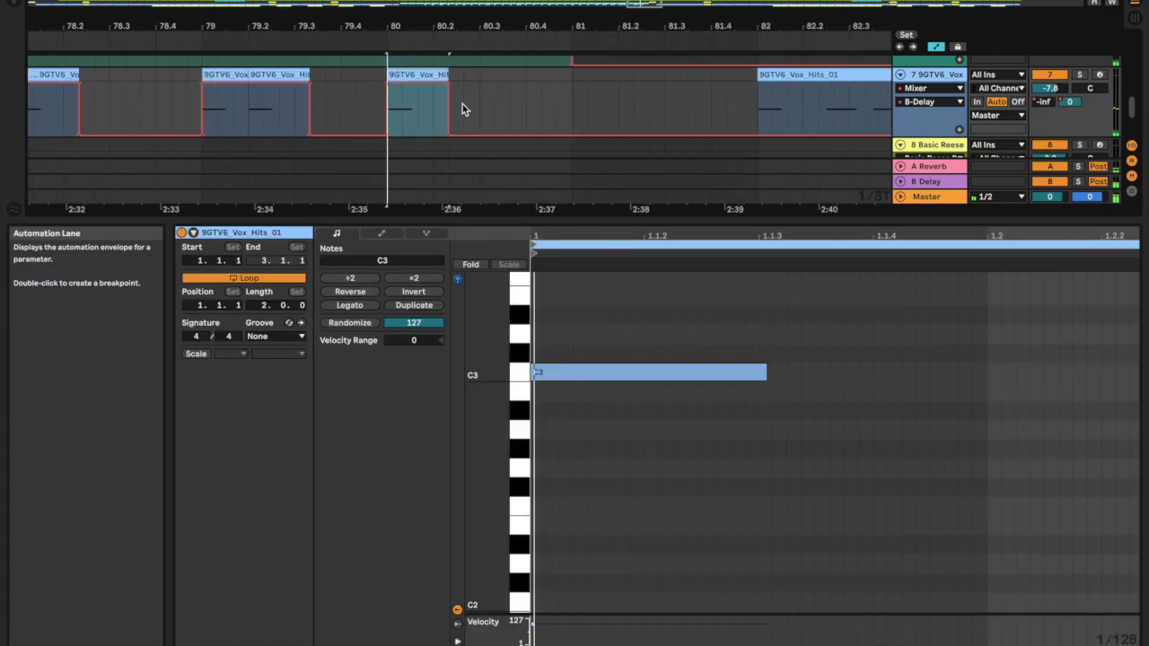
key("space")
Replace the bar 80 vocal hit with a copy of the high-pitched C4 hit from bar 58 and play from bar 78.
scroll(505, 100, "down", 5)
scroll(505, 100, "left", 5)
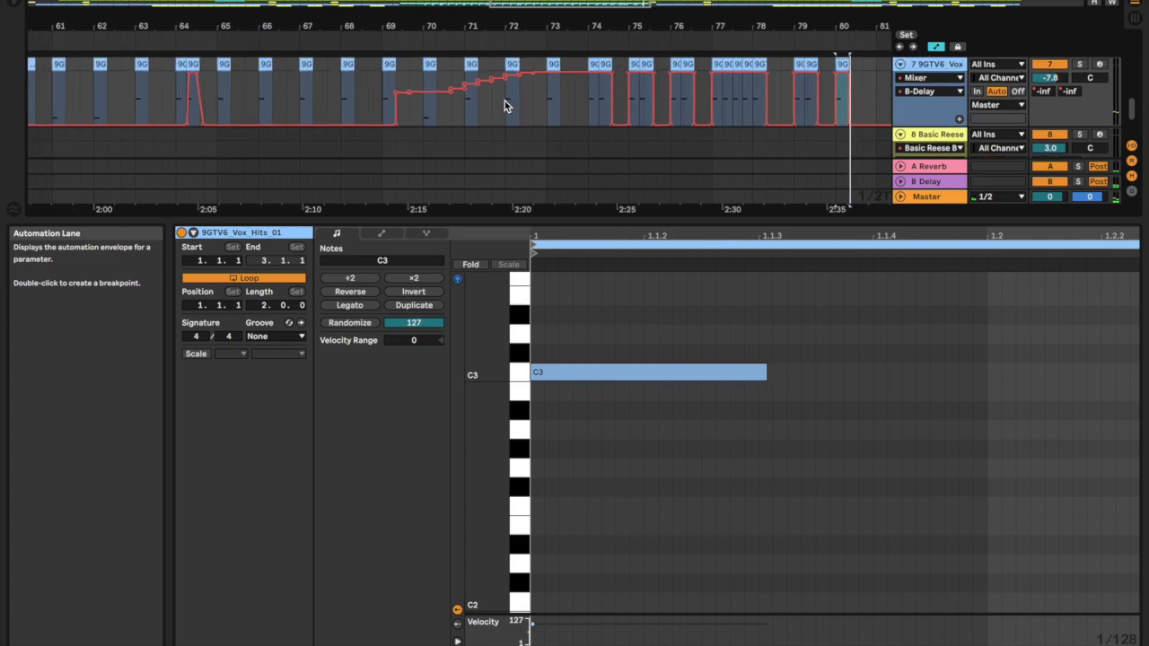
scroll(505, 106, "left", 8)
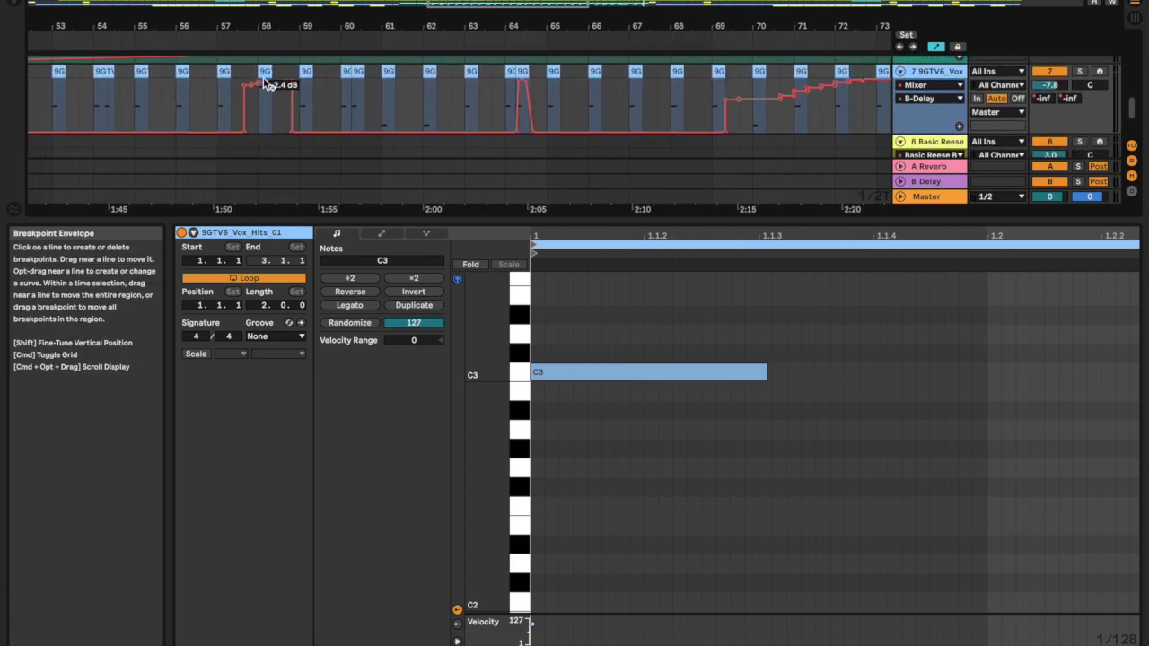
left_click(263, 71)
scroll(263, 76, "right", 15)
scroll(373, 117, "up", 4)
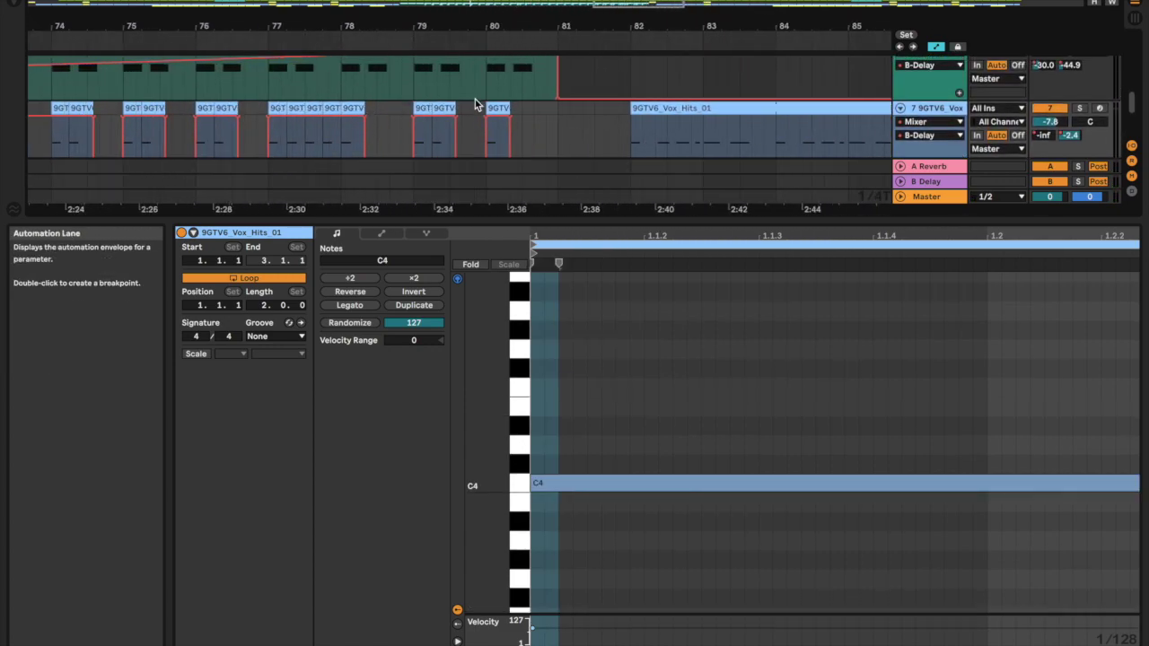
left_click(492, 107)
key("space")
scroll(357, 124, "down", 4)
left_click(377, 134)
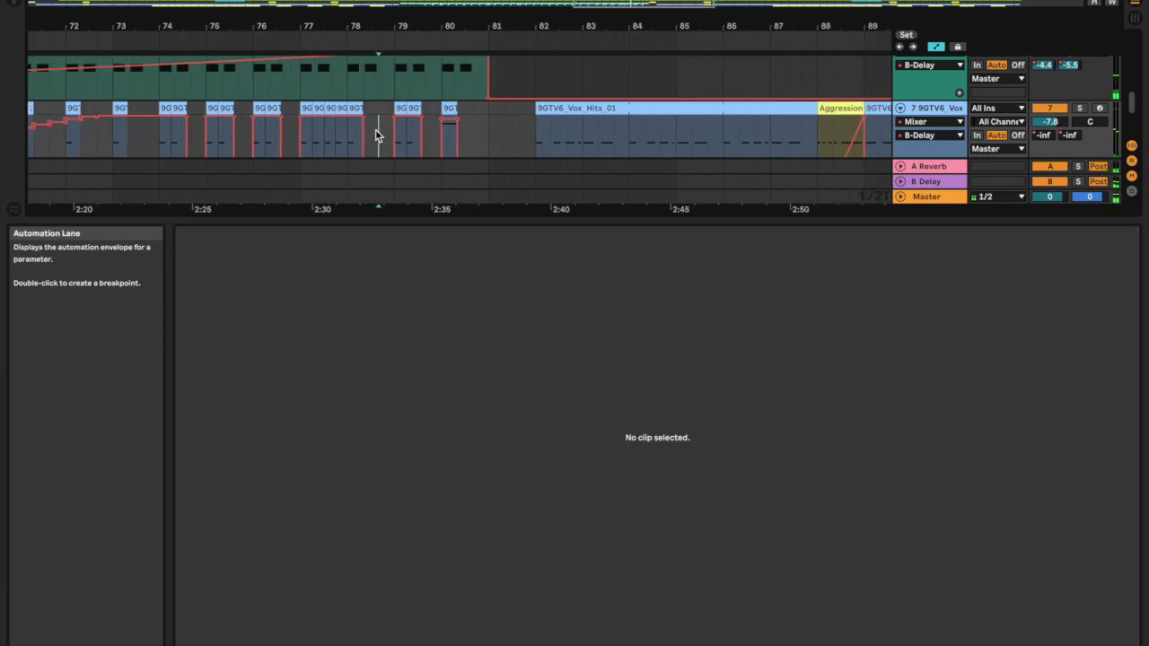
Copy one of the earlier low-pitched C2 vocal hits and paste it on track 7 at bar 81.
left_click(409, 112)
key("plus")
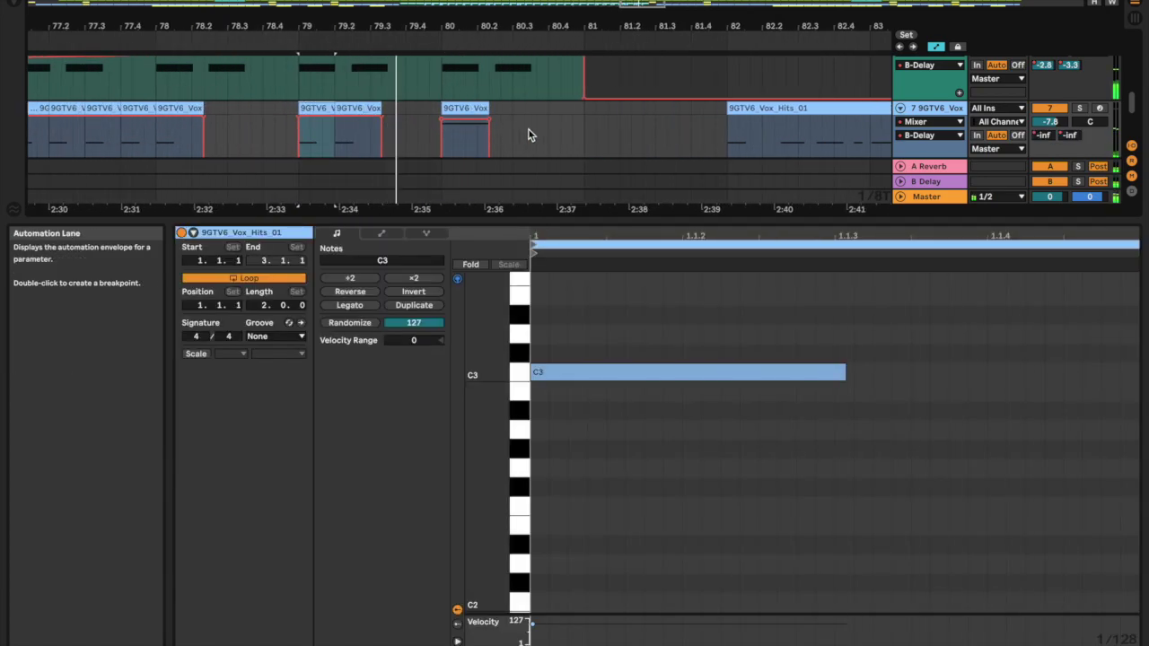
left_click(516, 124)
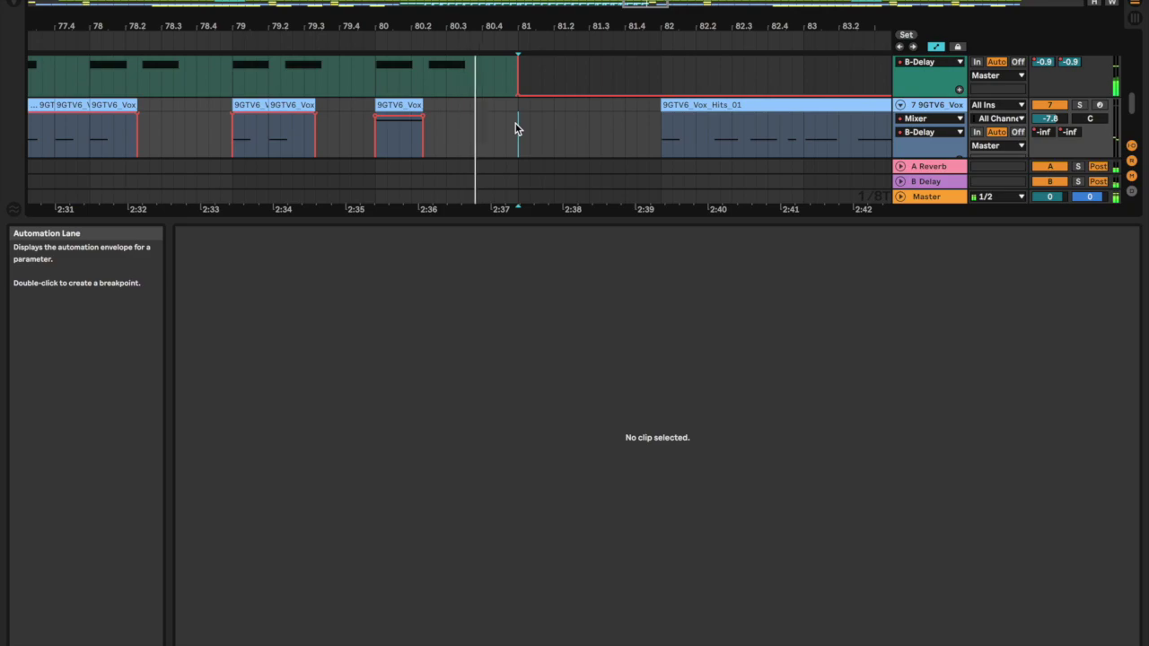
key("minus")
scroll(520, 124, "down", 3)
scroll(520, 124, "up", 4)
scroll(520, 124, "down", 6)
scroll(520, 123, "left", 2)
scroll(520, 129, "up", 5)
scroll(520, 128, "left", 5)
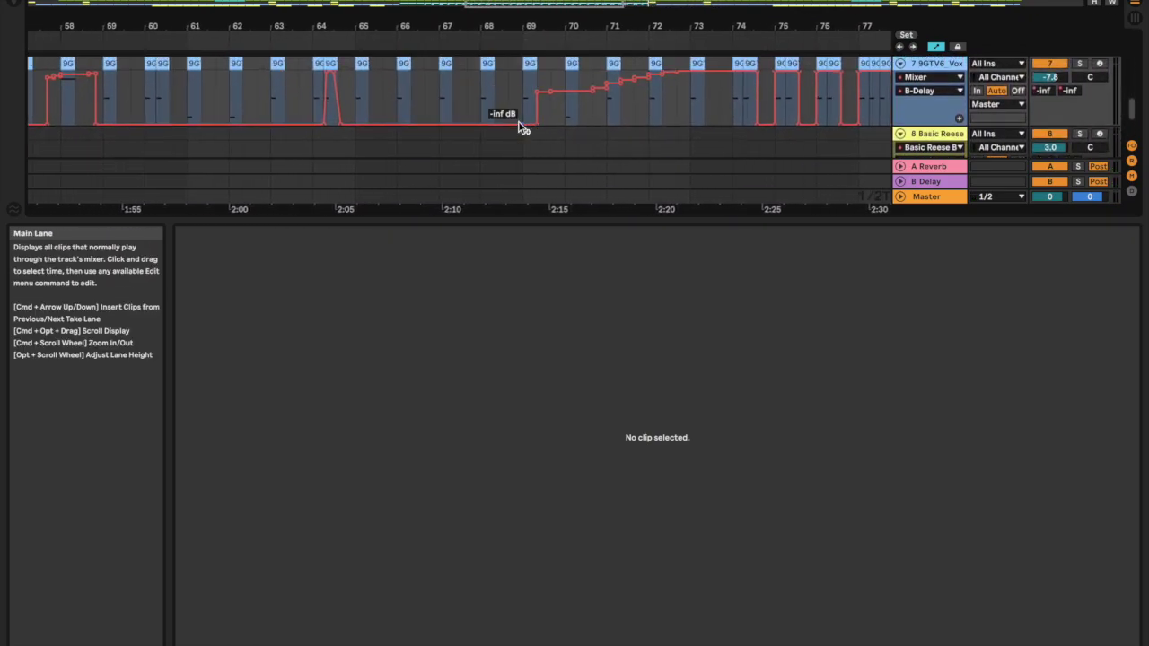
left_click(298, 71)
scroll(285, 69, "right", 8)
left_click(371, 92)
Automate track 7's A-Reverb send to 0.0 dB around the bar 80 hit and ramp it to 0.0 dB on the bar 81 hit.
right_click(1042, 106)
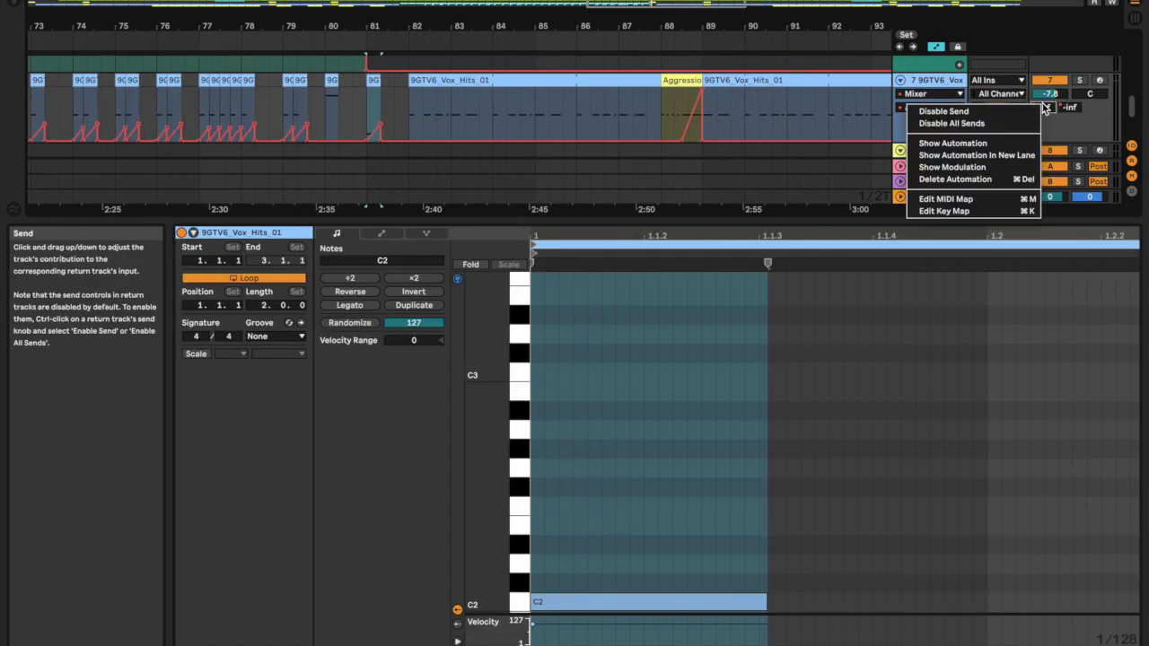
left_click(988, 132)
left_click_drag(318, 86, 343, 87)
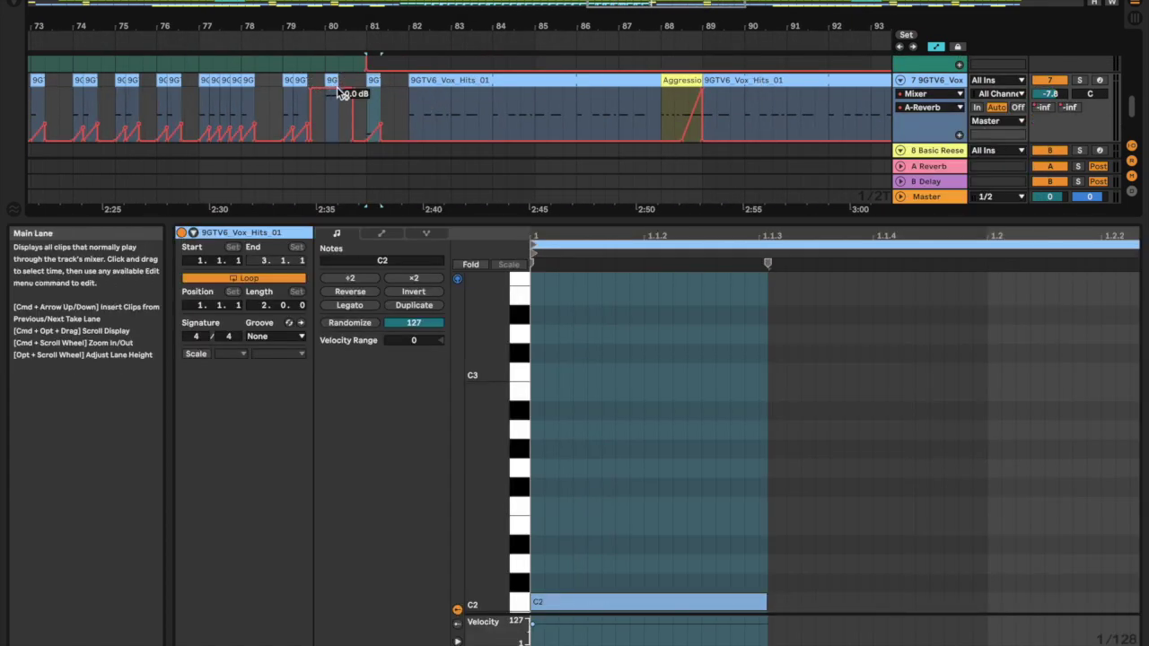
key("b")
left_click(302, 109)
key("space")
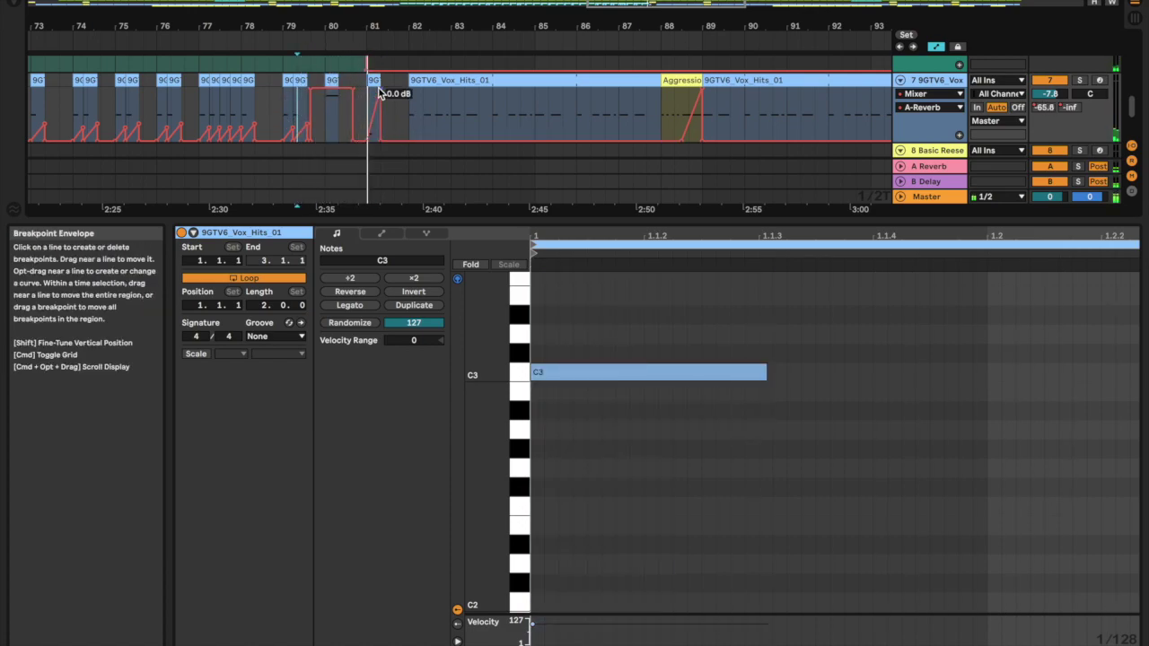
Replace the track 5 clip at bar 81 with a copy of the Aggression clip from bar 88 and play it.
scroll(378, 93, "down", 3)
scroll(378, 93, "up", 3)
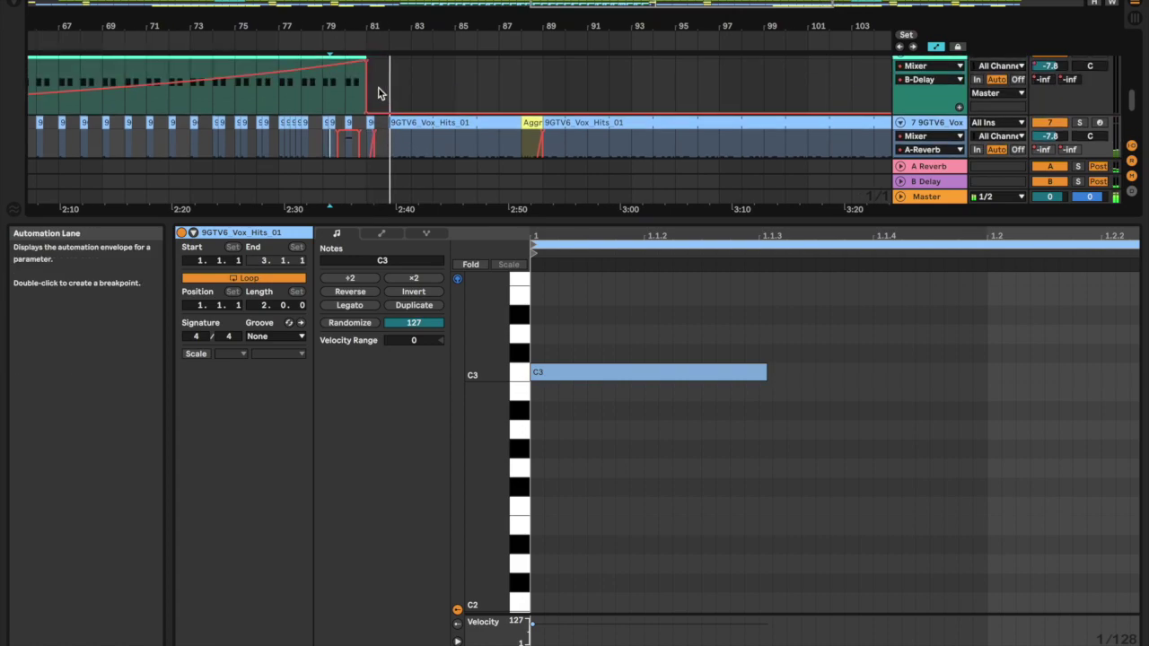
scroll(378, 90, "up", 6)
left_click(355, 39)
scroll(372, 129, "up", 4)
scroll(372, 129, "down", 5)
scroll(371, 128, "up", 3)
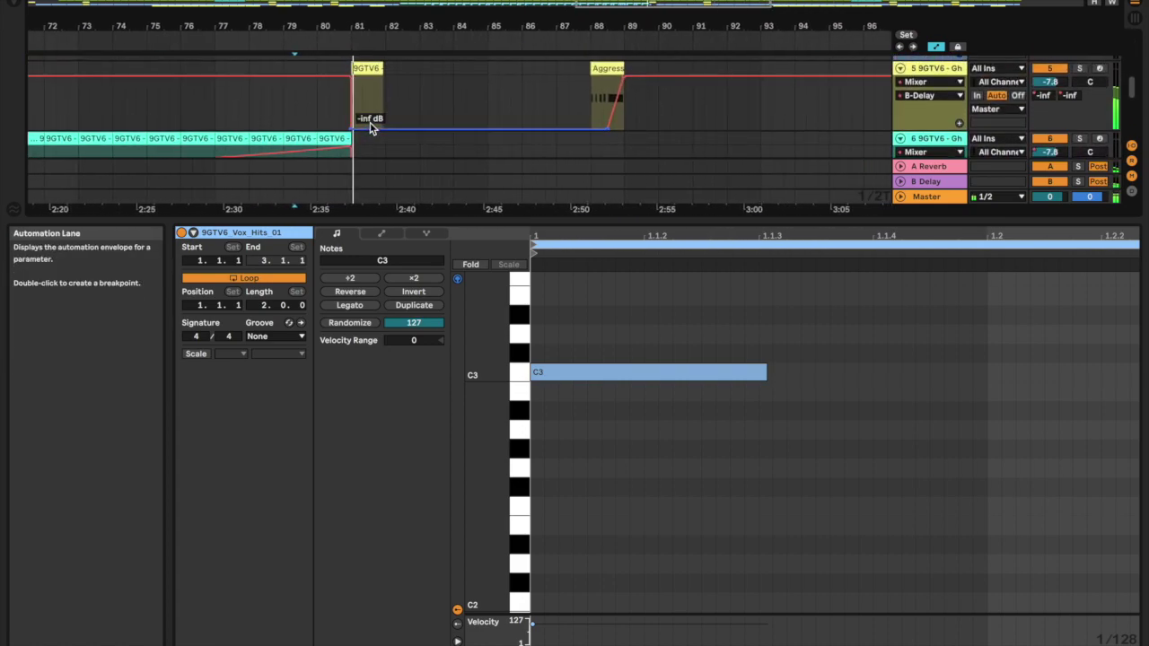
key("space")
left_click(603, 68)
key("super+c")
left_click(348, 110)
key("super+v")
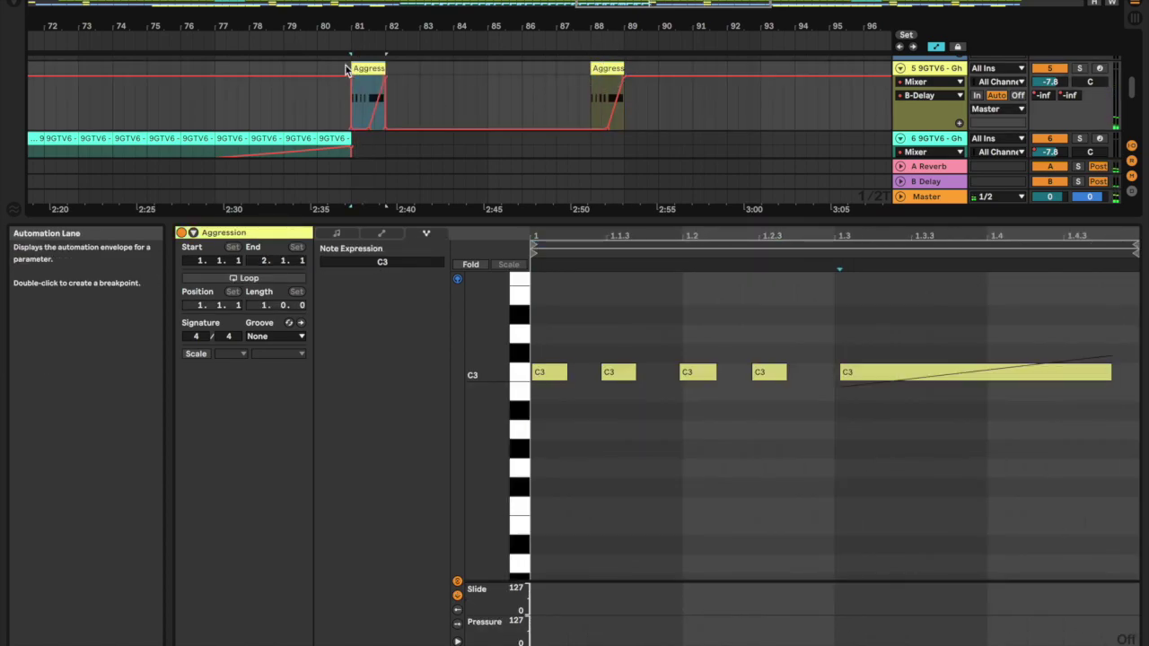
key("space")
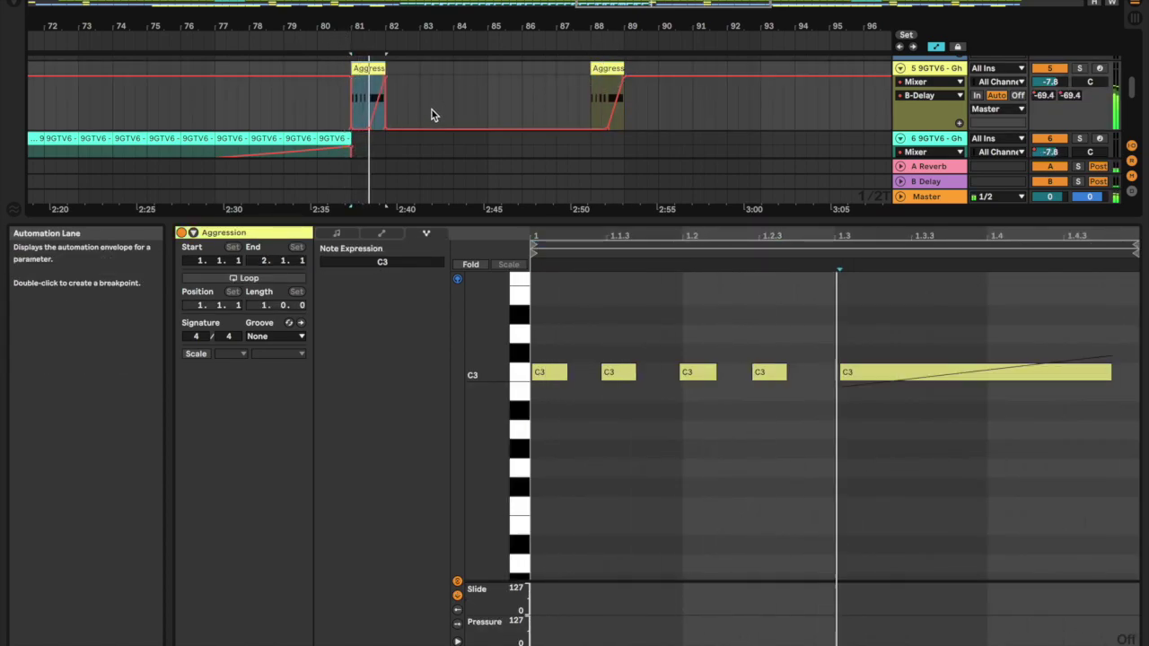
scroll(432, 110, "down", 5)
scroll(432, 110, "up", 10)
scroll(432, 112, "down", 8)
scroll(432, 112, "down", 2, "ctrl")
scroll(431, 109, "up", 4)
scroll(431, 109, "down", 5)
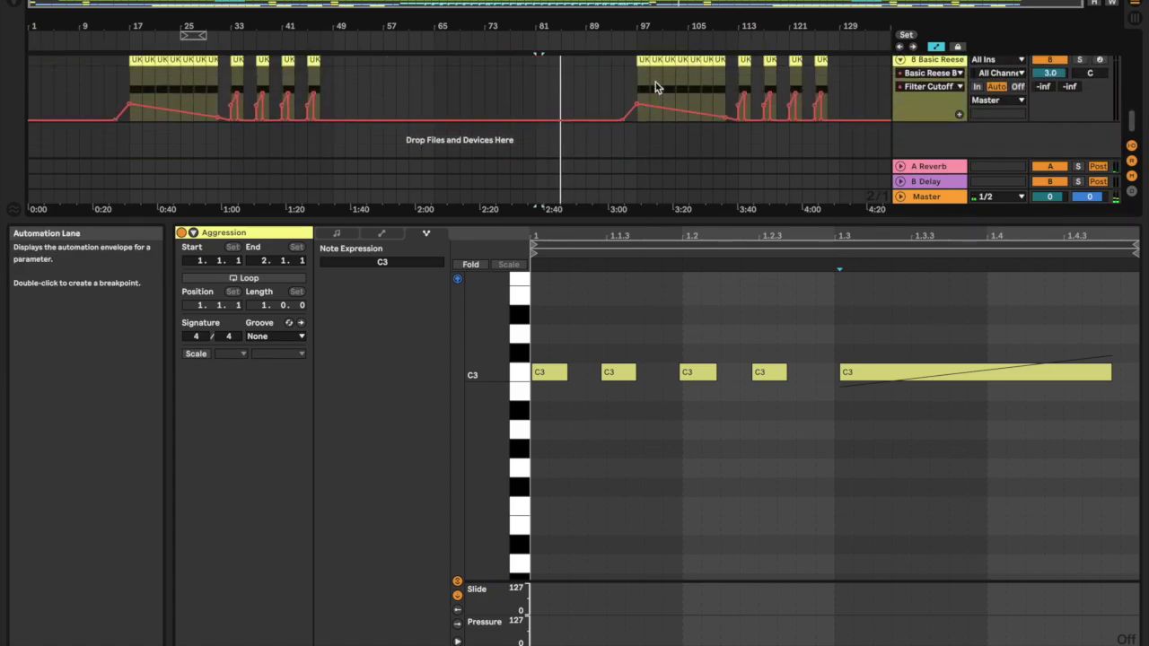
key("space")
left_click(643, 60)
key("super+c")
left_click(542, 84)
key("super+v")
key("super+z")
Place a copy of seven UK Bass Reese clips on track 8 starting at bar 82 and play the transition.
left_click_drag(636, 91, 529, 126)
left_click_drag(524, 39, 560, 141)
key("Right")
key("Right")
key("Right")
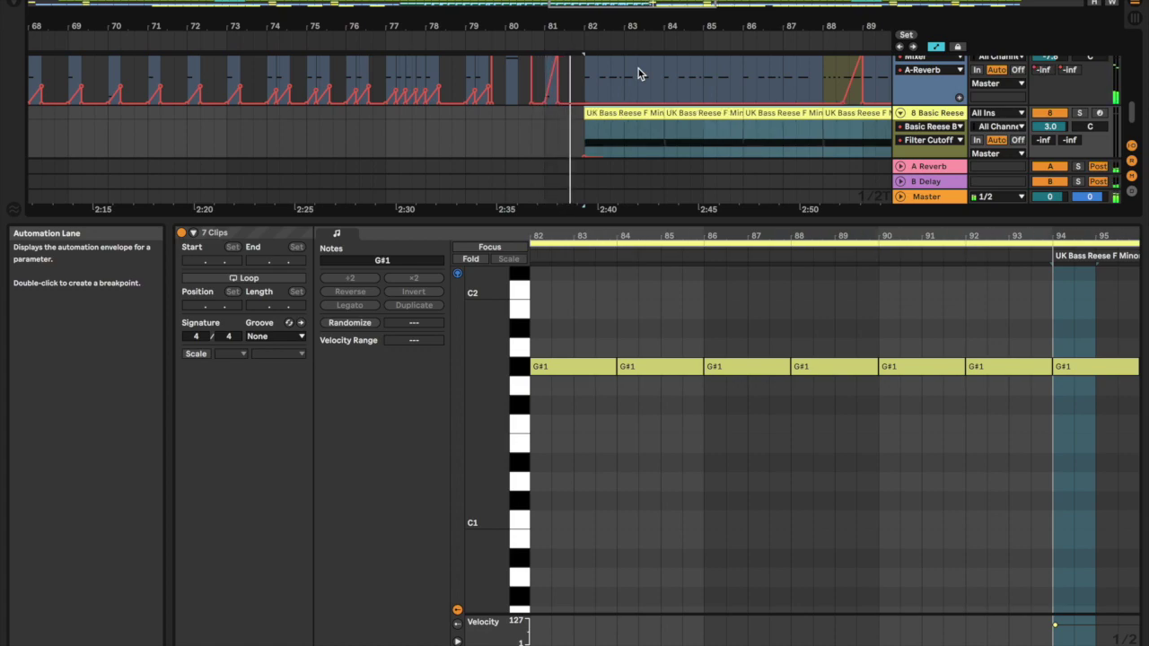
scroll(637, 73, "down", 4)
scroll(634, 67, "down", 4)
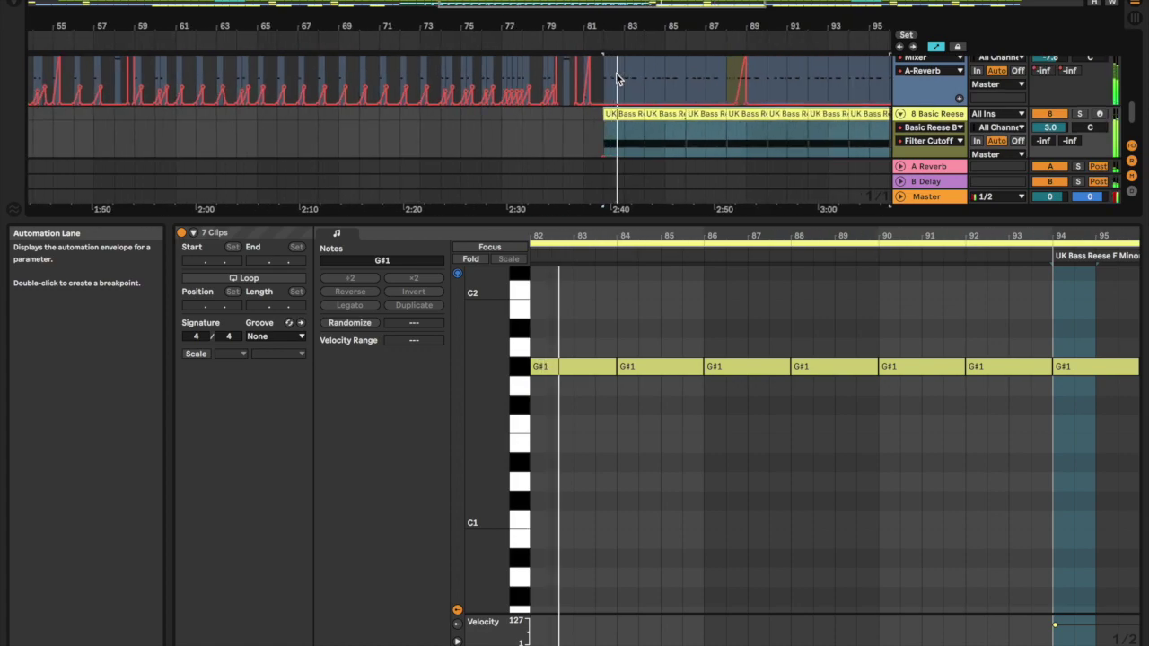
scroll(617, 76, "down", 5)
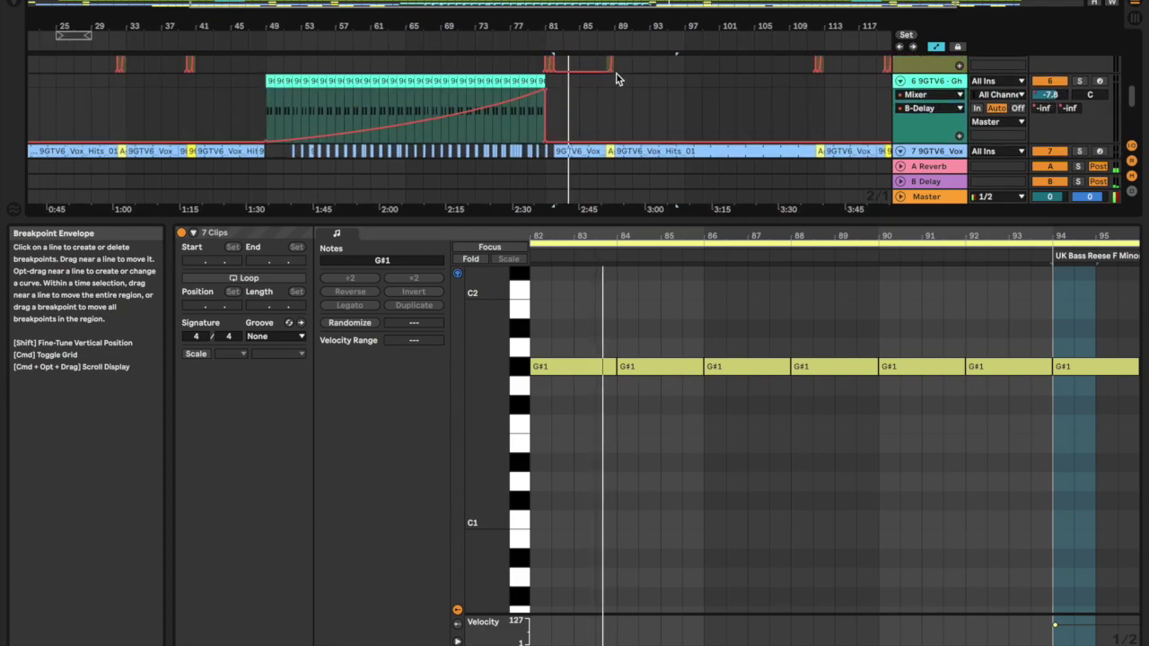
Hide the clip detail view and split the Dominance clip on track 2 at bar 83.
double_click(651, 221)
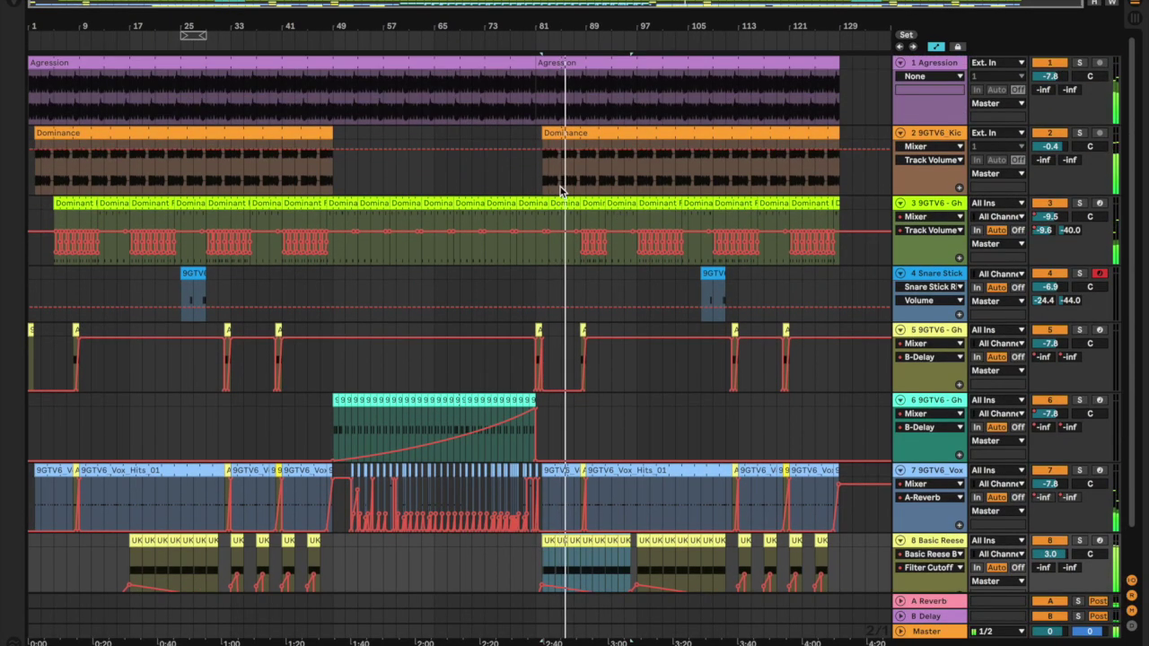
scroll(560, 188, "up", 5)
left_click(496, 171)
key("super+e")
Duplicate the one-bar Dominance clip from bar 82 on track 2 repeatedly until the copies reach bar 129.
left_click(488, 133)
key("super+d")
key("super+d")
key("super+d")
key("super+d")
key("super+d")
key("super+d")
key("super+d")
key("super+d")
key("super+d")
key("super+d")
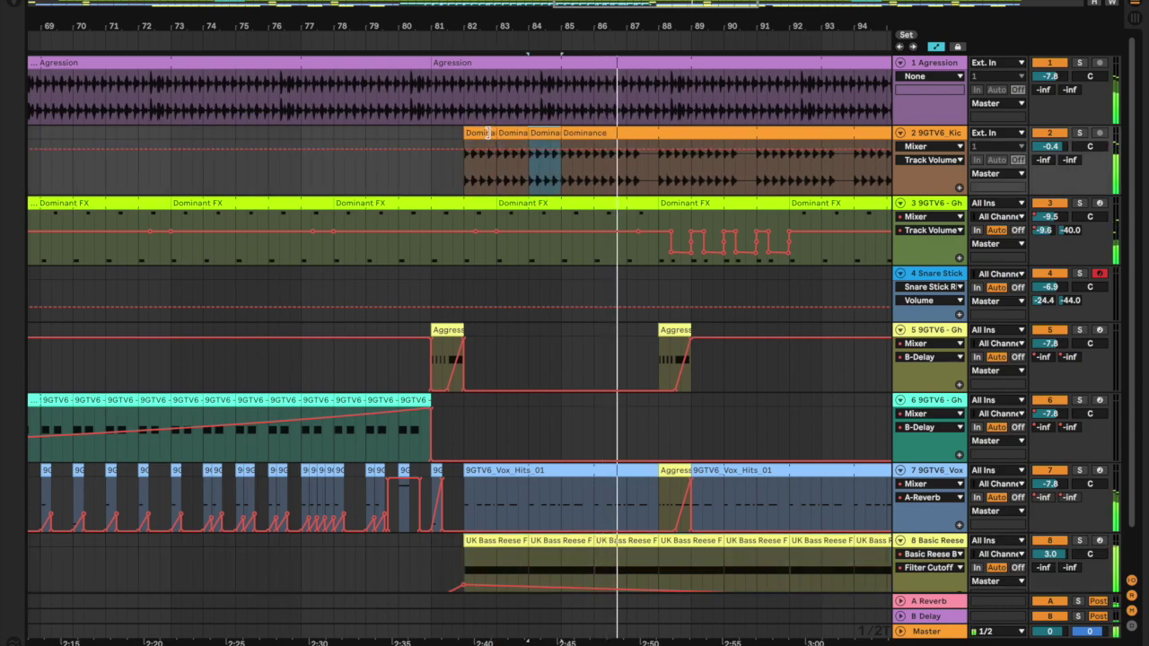
scroll(488, 132, "down", 4)
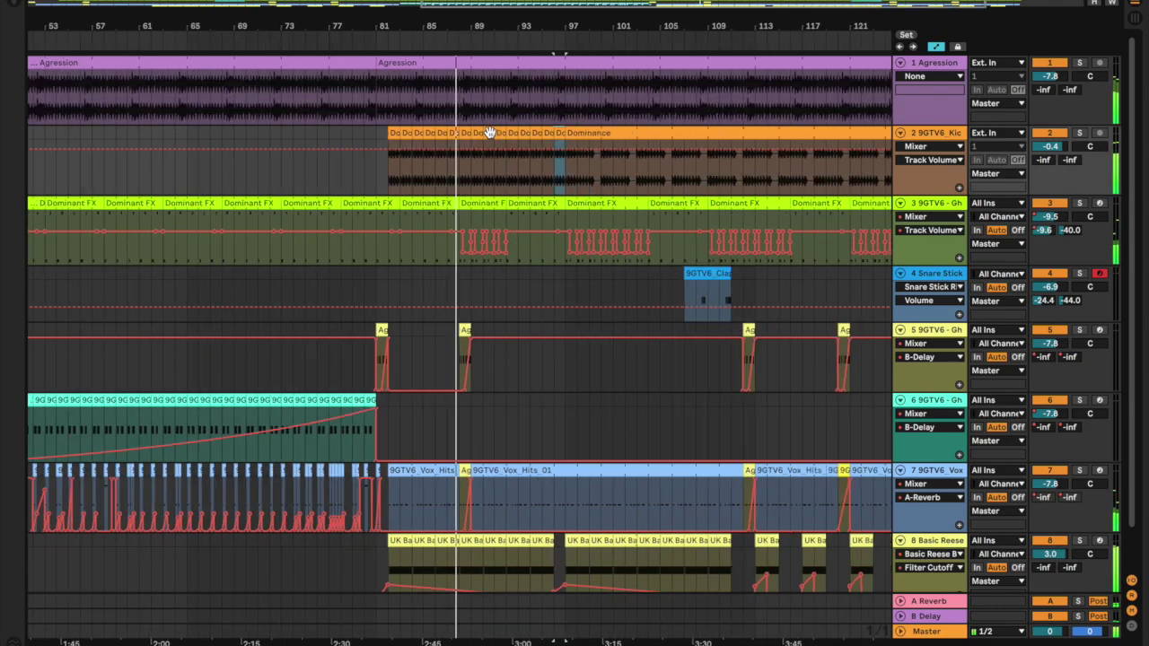
key("ctrl+d")
key("ctrl+d")
key("ctrl+d")
key("ctrl+d")
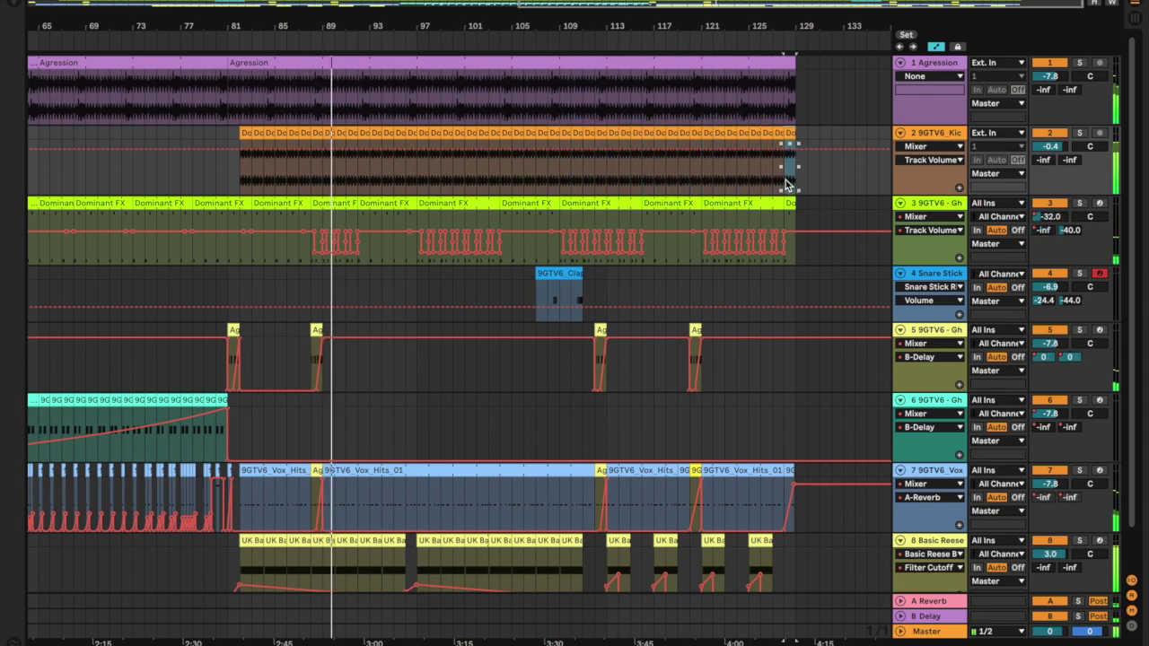
Delete the last beat of bar 88 from the Dominance clips on track 2 and consolidate bars 82 to 88.
scroll(601, 253, "down", 2)
scroll(344, 252, "up", 4)
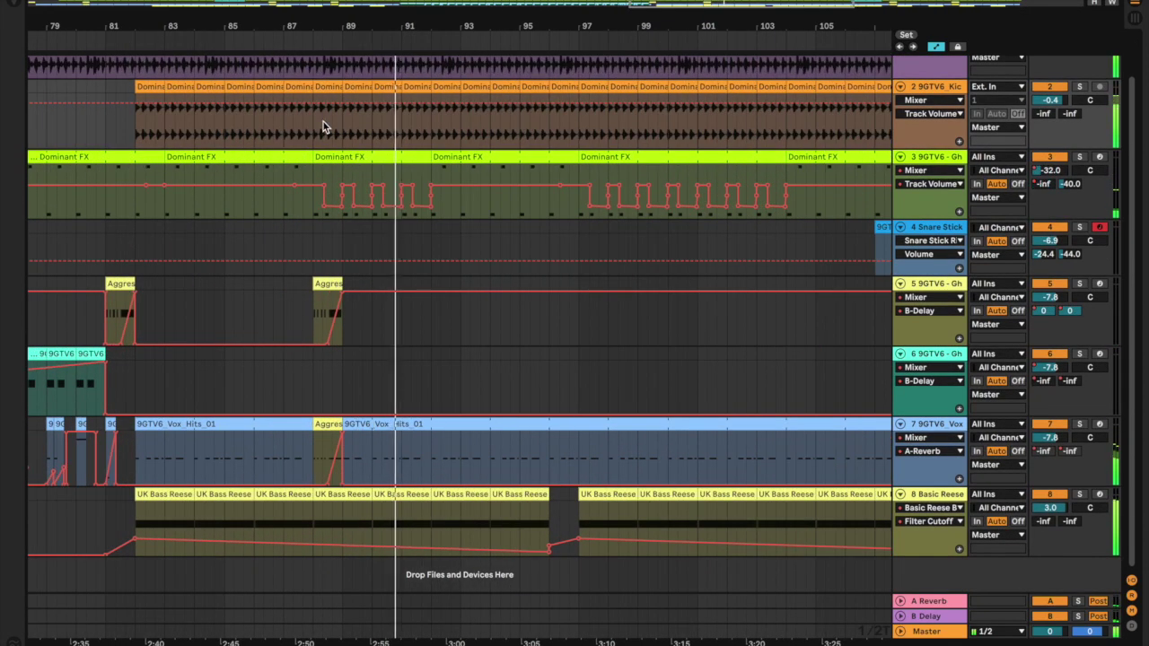
scroll(341, 124, "up", 4)
left_click_drag(342, 124, 317, 85)
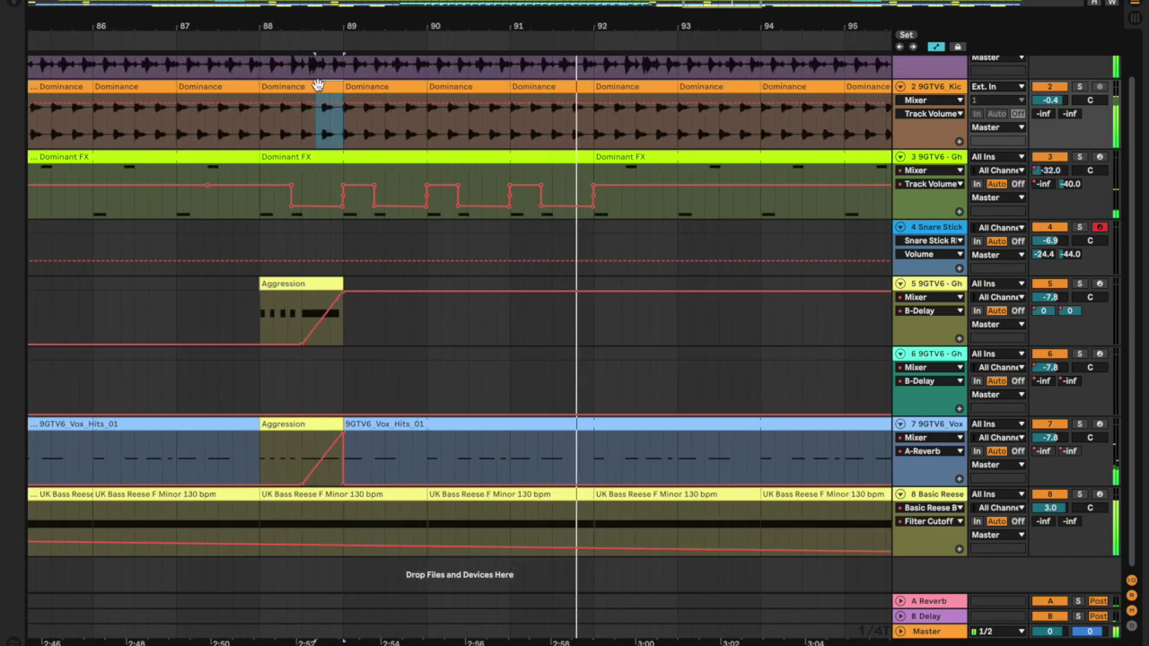
scroll(363, 74, "down", 5)
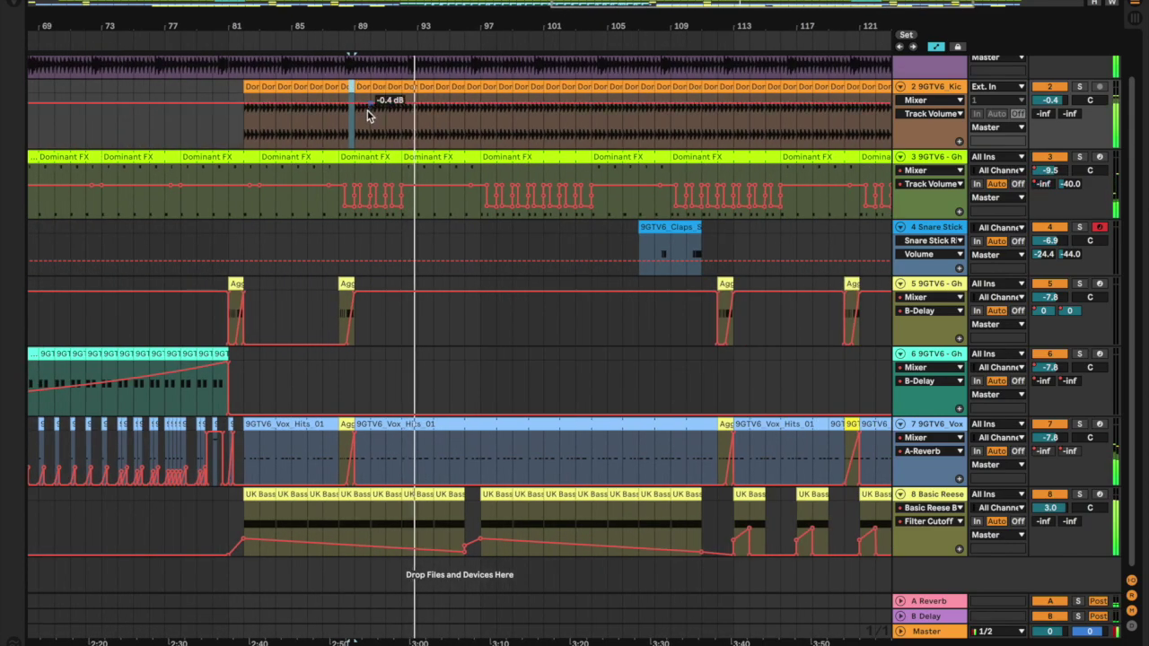
left_click_drag(358, 129, 274, 90)
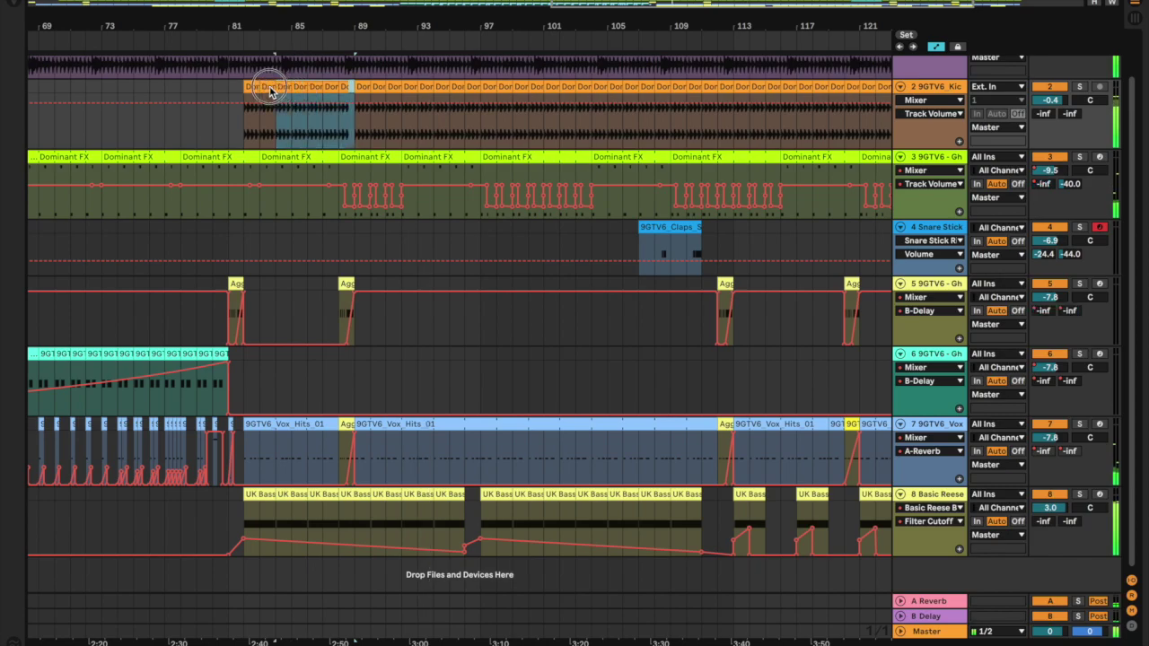
key("super+j")
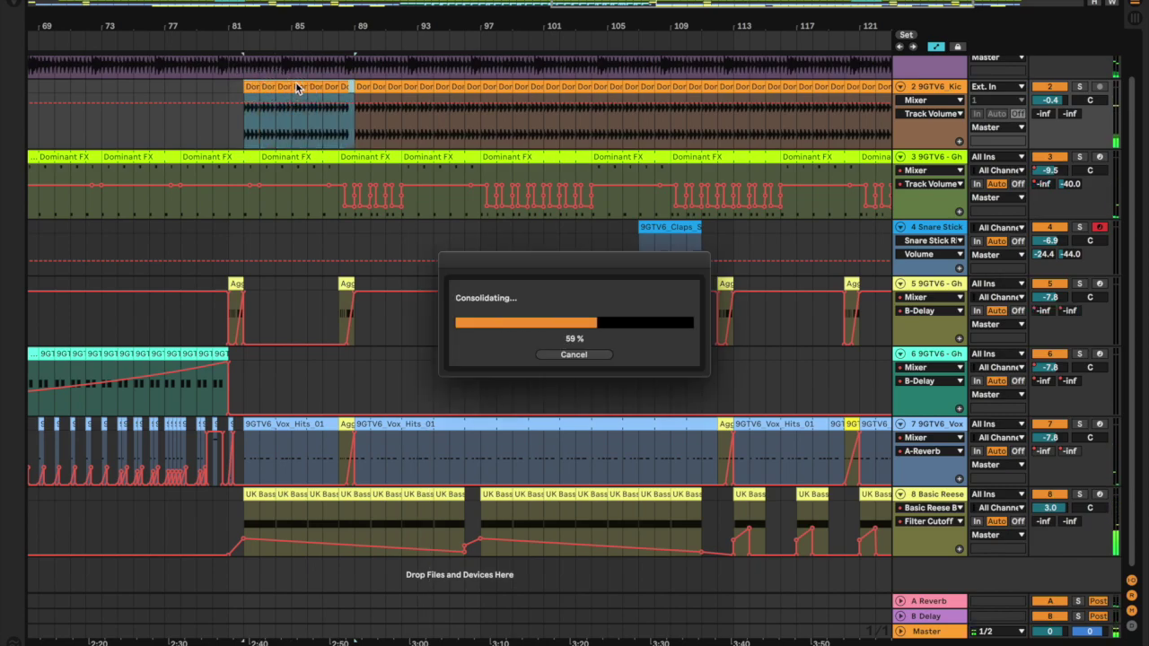
Turn on looping for the consolidated Dominance clip, replace the one-bar copies by extending it to bar 129, and play it.
double_click(291, 87)
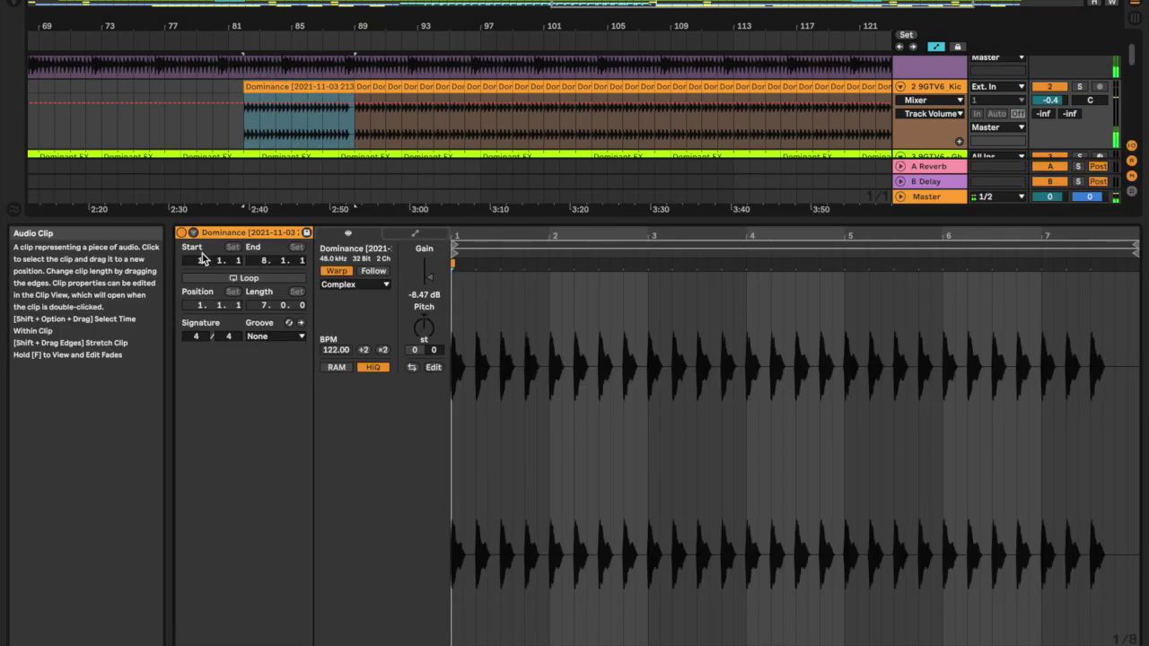
left_click(244, 279)
key("super+alt+l")
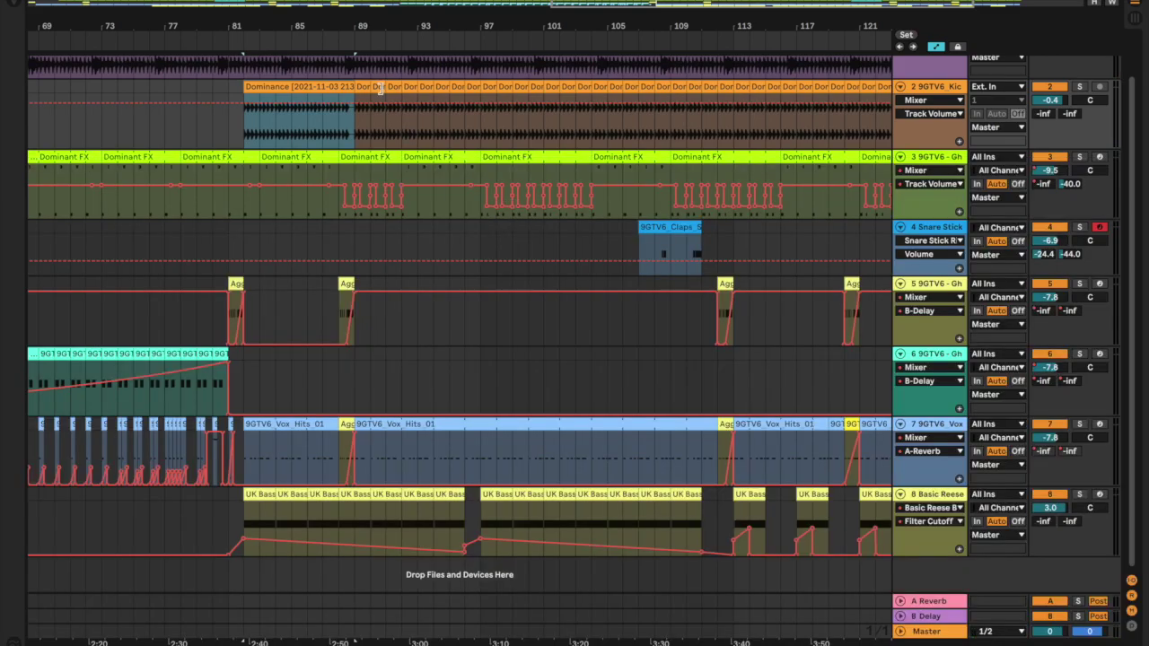
left_click(242, 132)
key("w")
key("space")
left_click(667, 87)
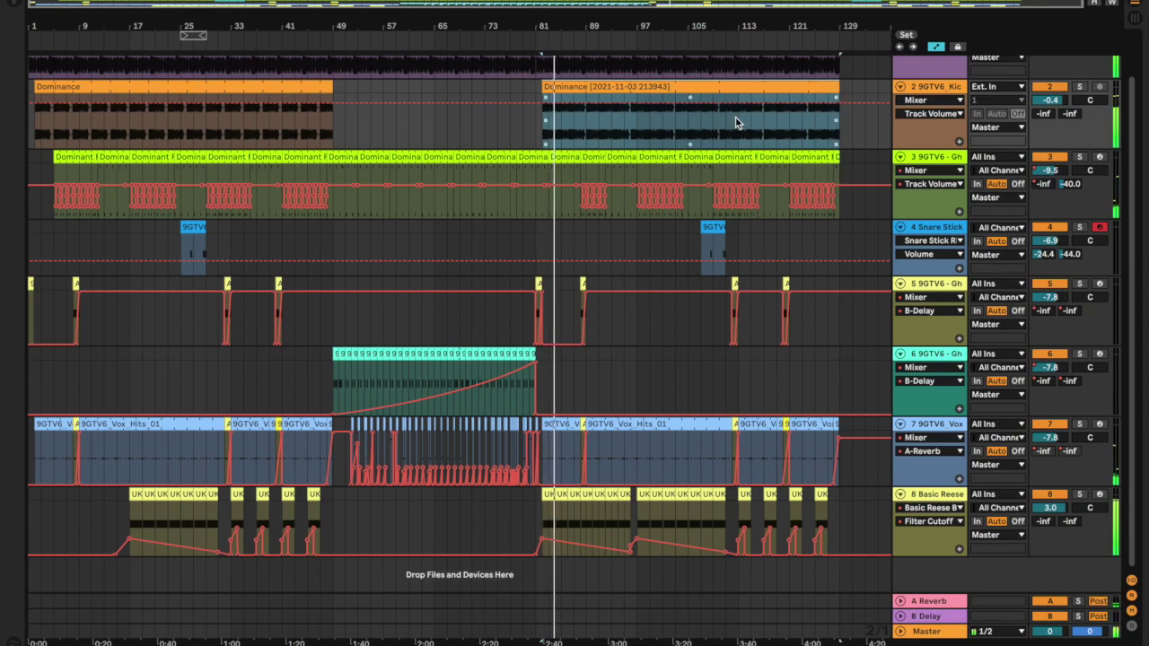
Hide the automation lanes in the arrangement.
scroll(737, 120, "up", 3)
left_click(941, 49)
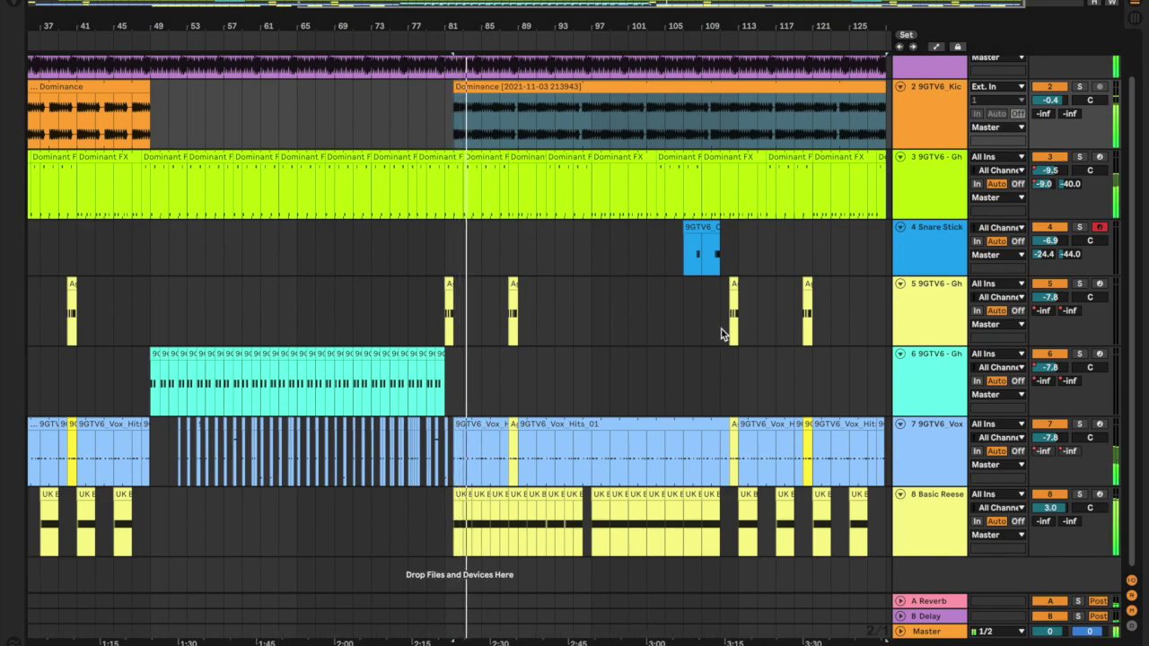
scroll(724, 334, "up", 2)
scroll(724, 334, "right", 2)
scroll(724, 334, "down", 2)
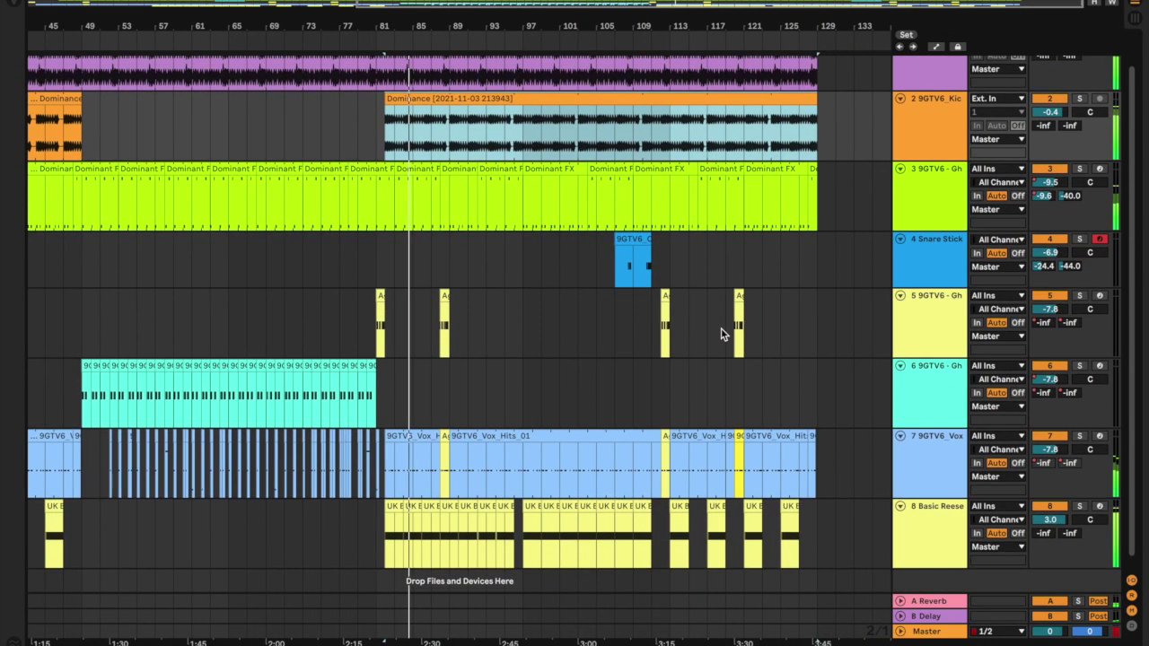
scroll(725, 334, "up", 2)
Set track 1's A-Reverb send to -28.0 dB, its B-Delay send to -35.0 dB and its volume to -9.8 dB.
left_click_drag(1046, 92, 1046, 72)
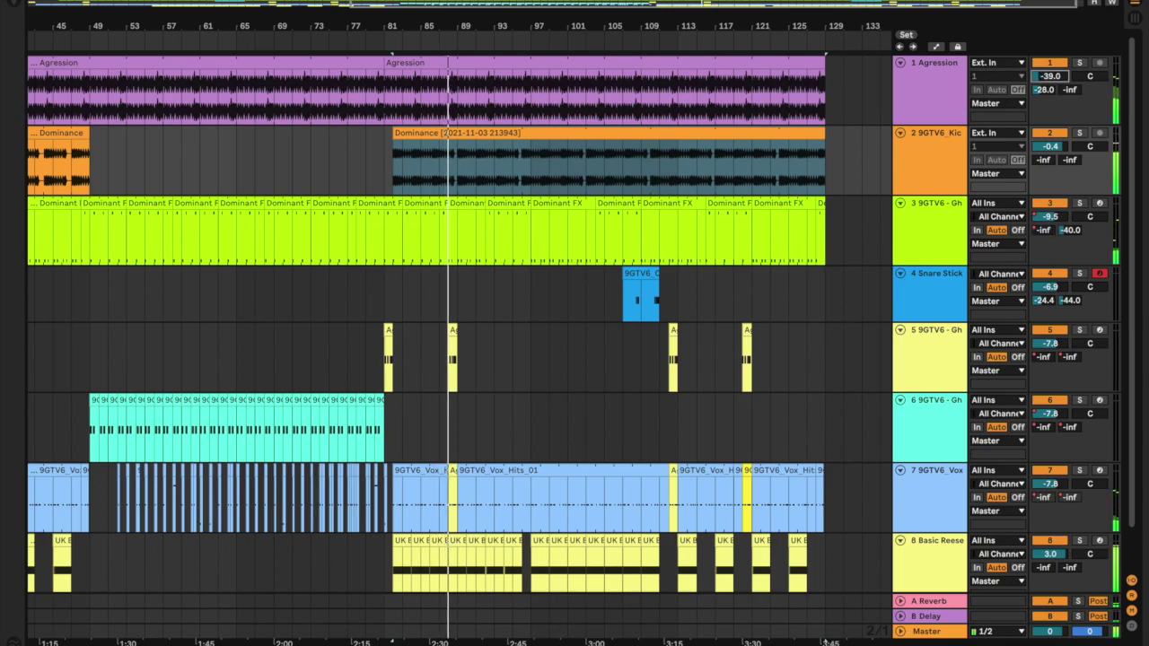
mouse_move(1048, 78)
left_mouse_down()
mouse_move(1048, 52)
mouse_move(1048, 80)
left_mouse_up()
right_click(1067, 79)
left_click(1068, 86)
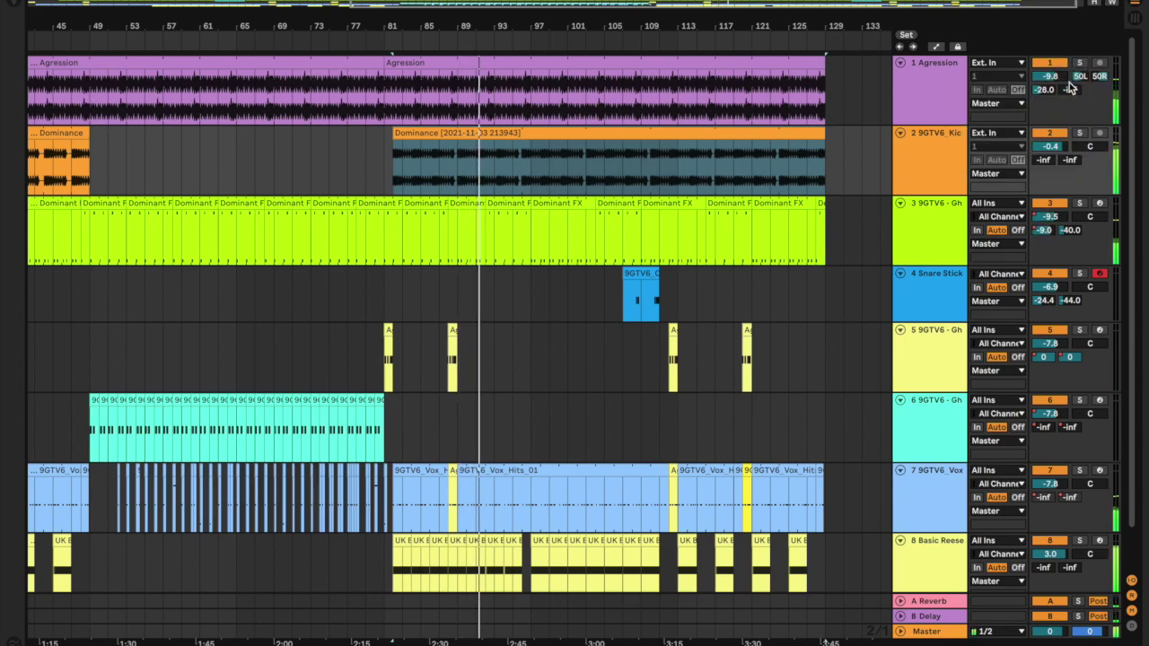
right_click(1066, 83)
left_click(1057, 86)
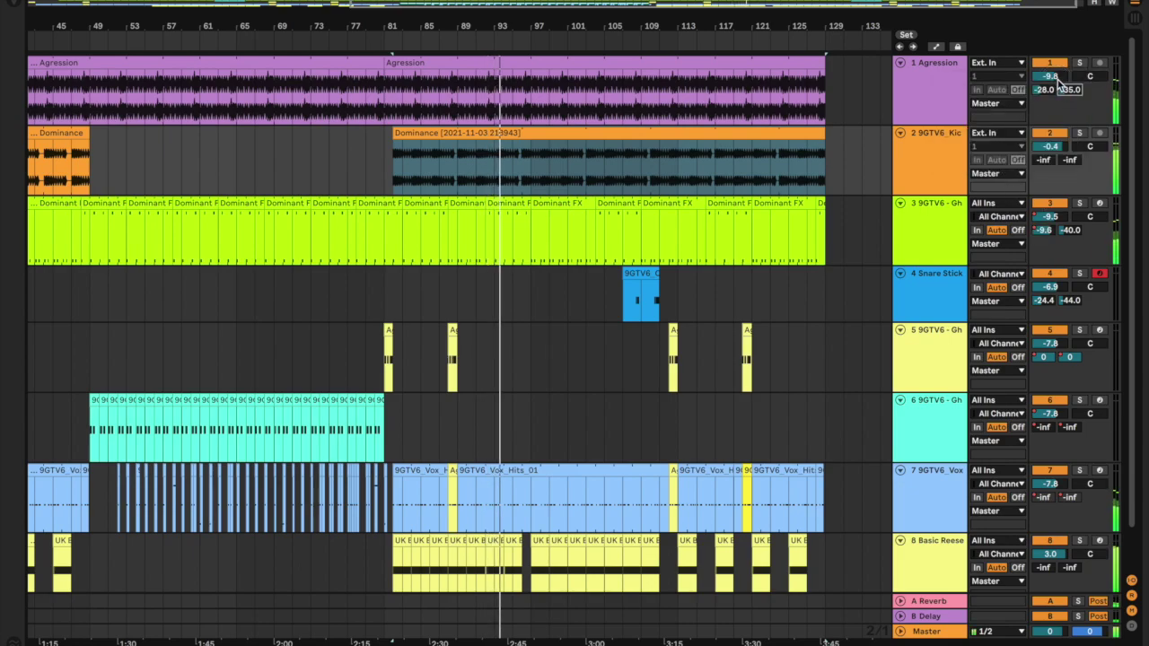
Search the browser for "ech" and add the Echo effect after Chorus-Ensemble on the vocal hits track 7.
scroll(849, 256, "down", 2)
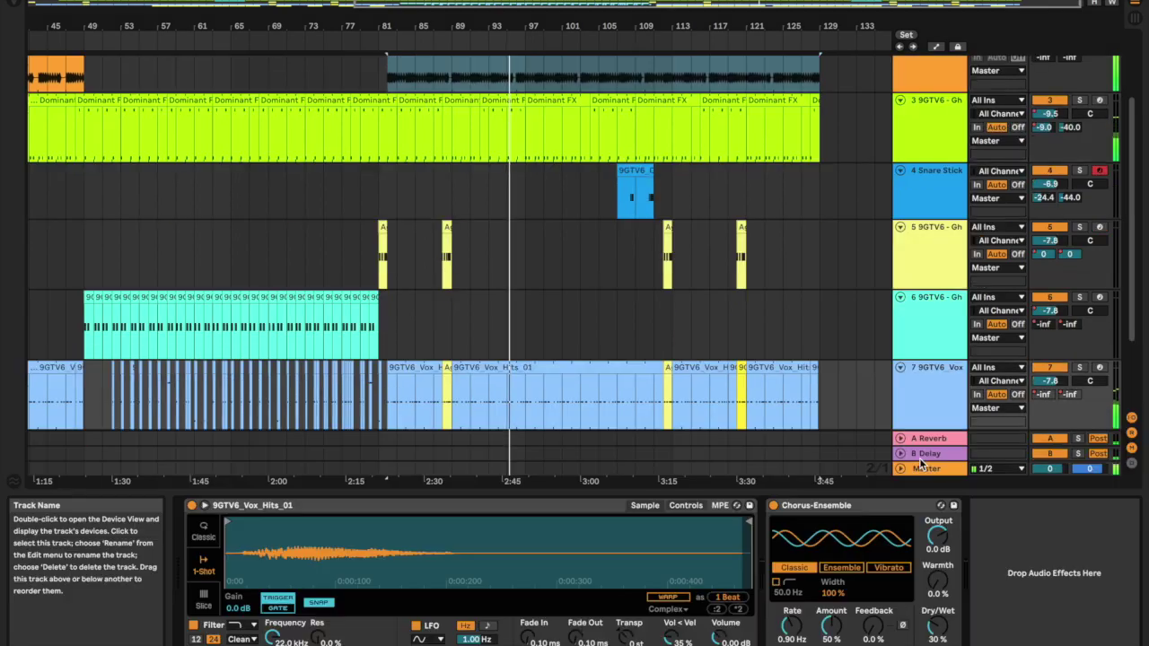
double_click(505, 423)
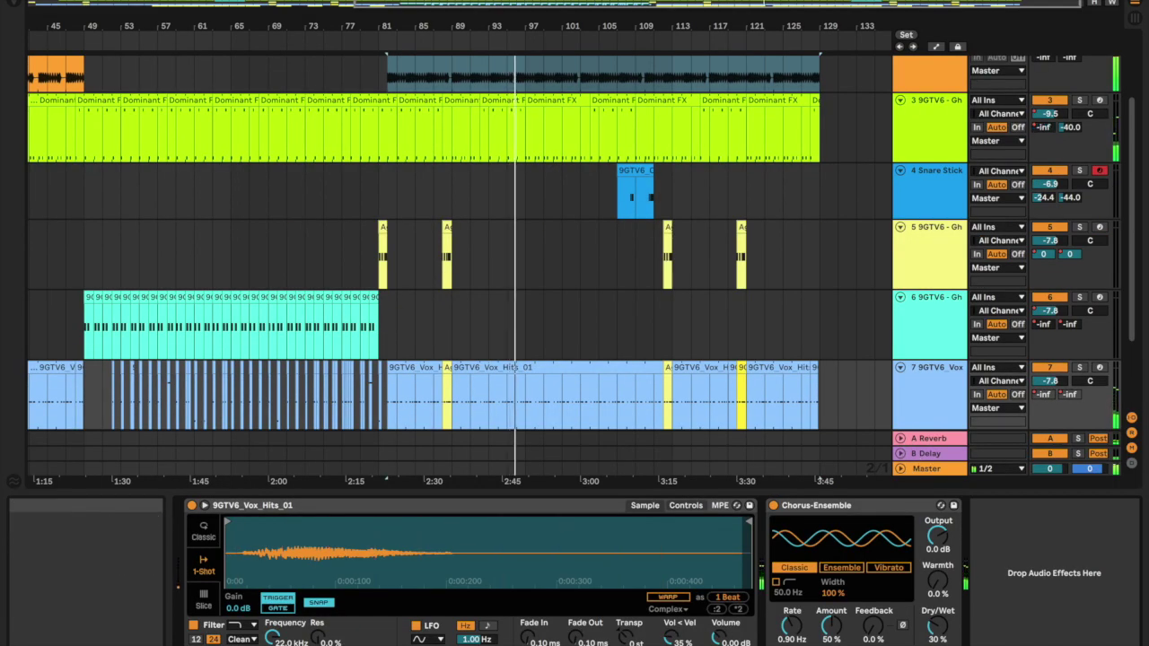
left_click(15, 3)
left_click(51, 5)
type("ech")
left_click_drag(208, 50, 987, 631)
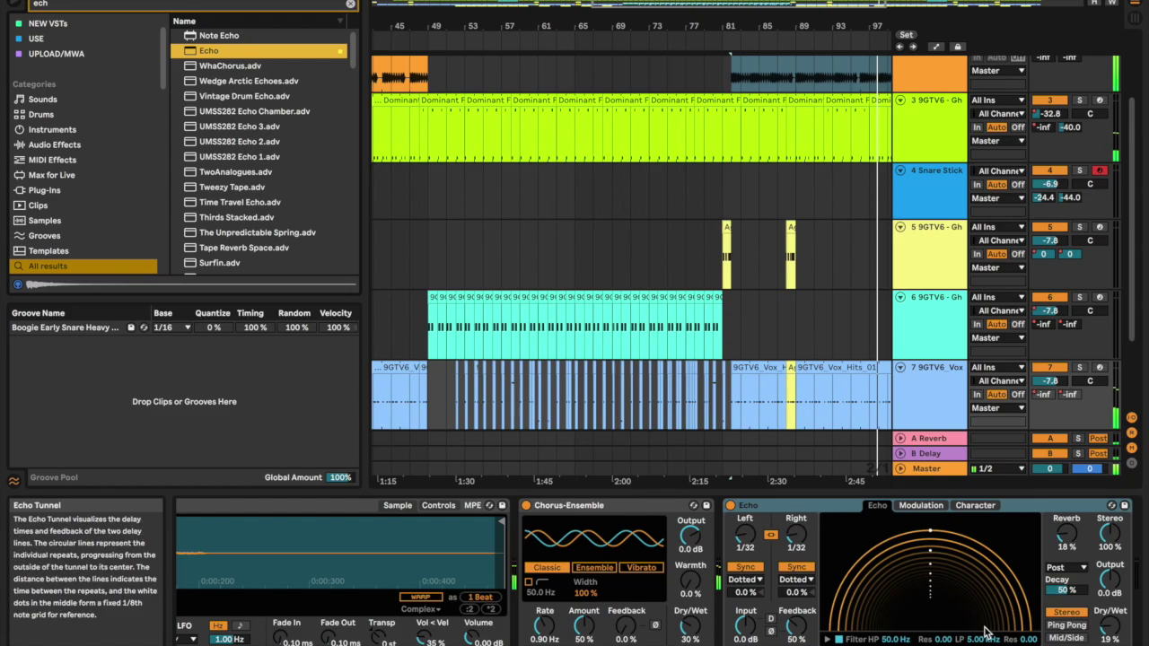
Show Echo's Dry/Wet automation on track 7 and ramp it from the minimum around bar 78 to 19% around bar 80.
right_click(1109, 625)
left_click(1032, 552)
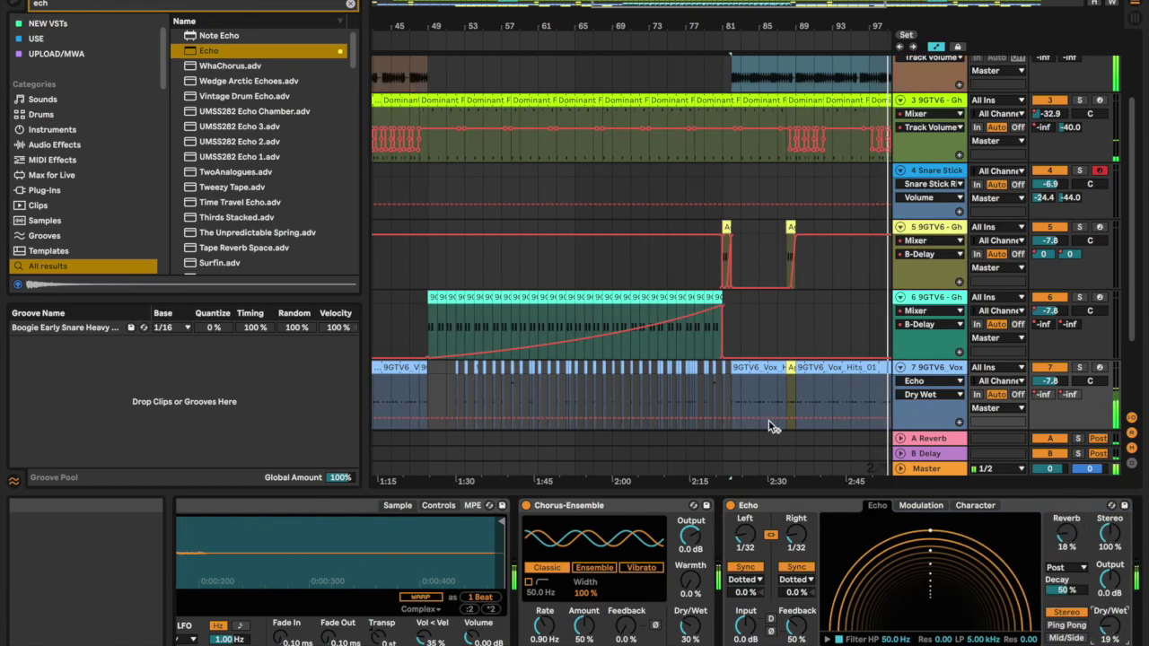
left_click(722, 417)
left_click_drag(705, 418, 704, 428)
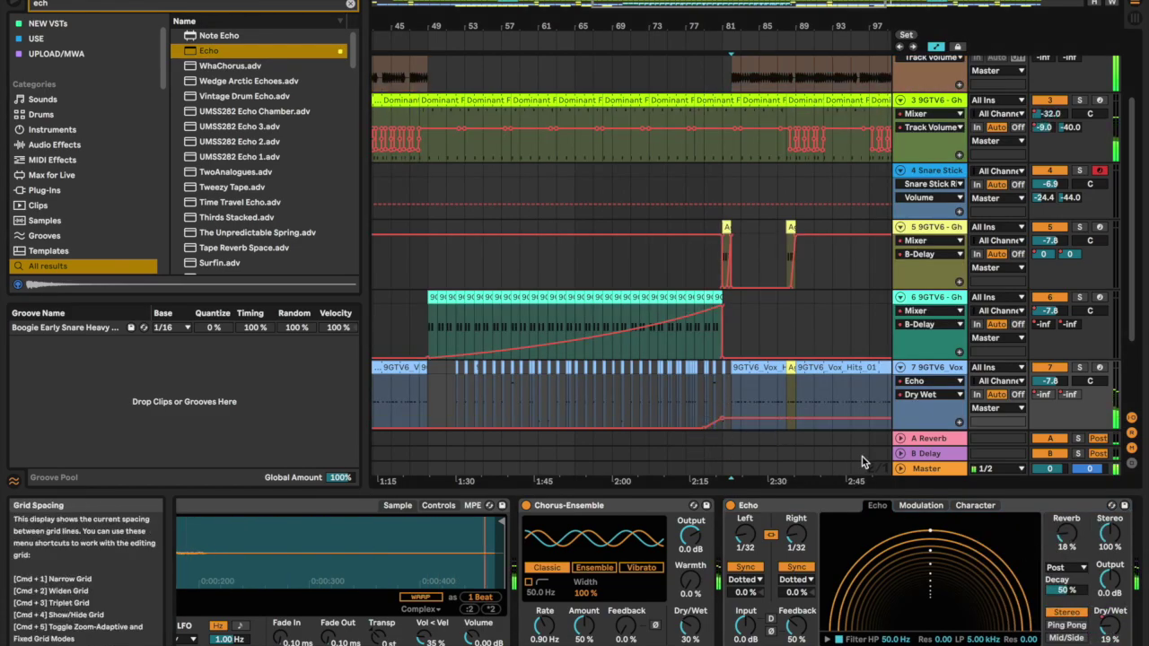
Switch Echo to Ping Pong mode with 1/4 delay times on both sides and 46% reverb.
left_click(1067, 625)
left_click_drag(746, 535, 746, 513)
left_click_drag(1067, 535, 1076, 538)
left_click_drag(745, 536, 745, 529)
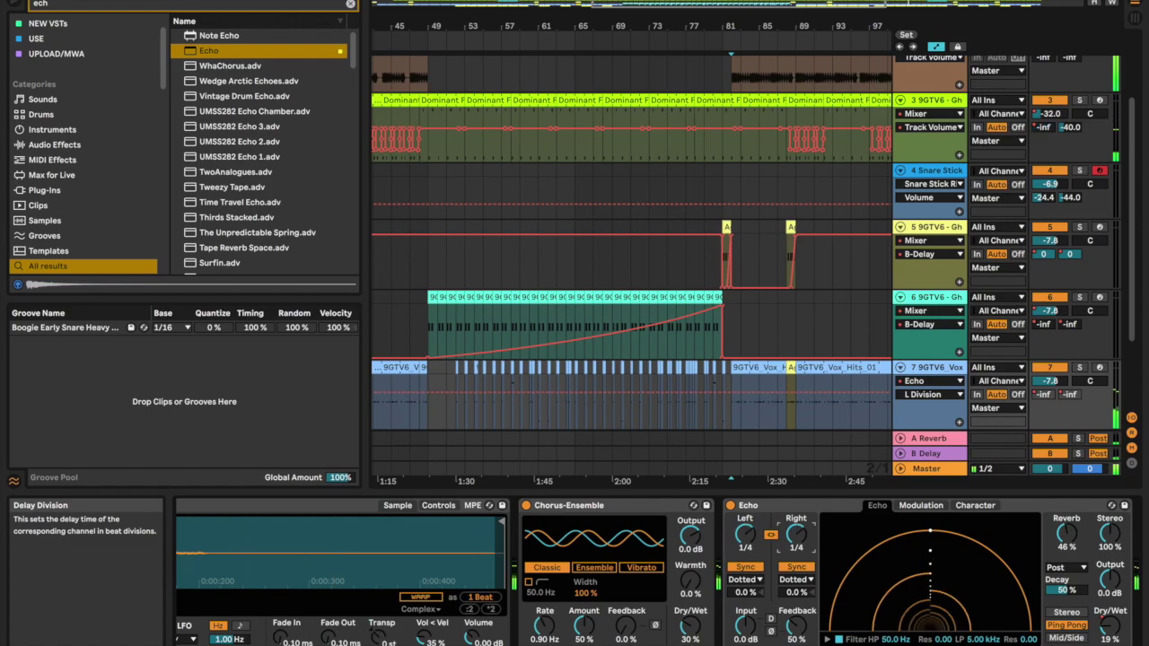
Show Echo's filter display and set the high-pass to 193 Hz and the low-pass to 2.30 kHz.
left_click(828, 639)
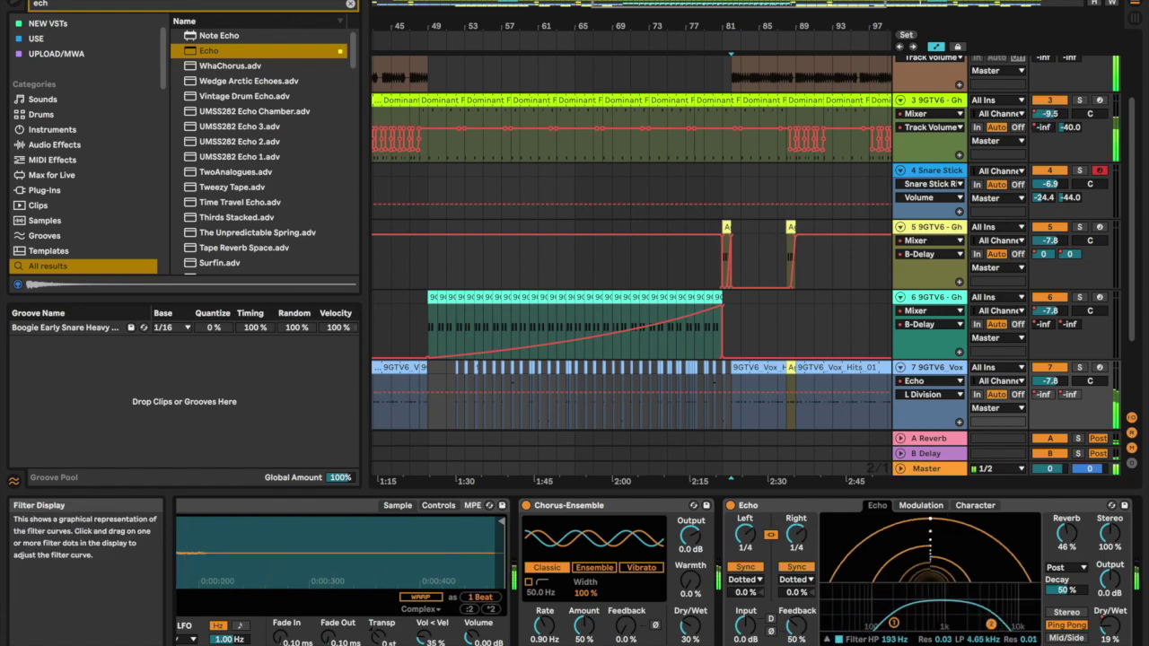
right_click(1024, 611)
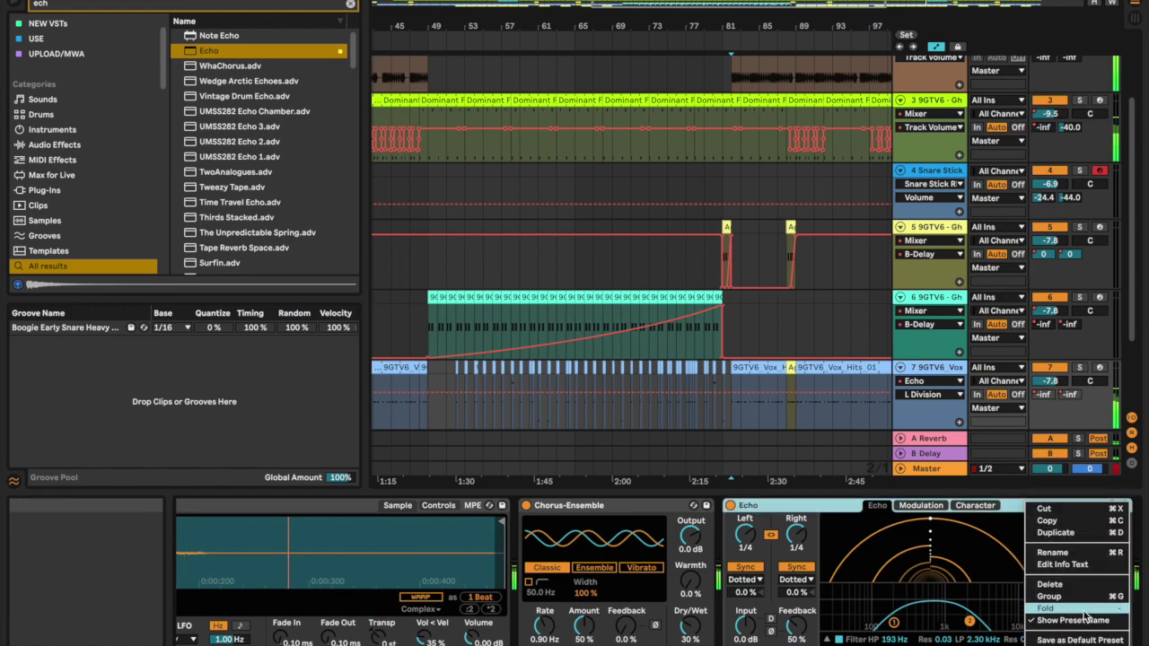
left_click(1077, 637)
left_click(686, 348)
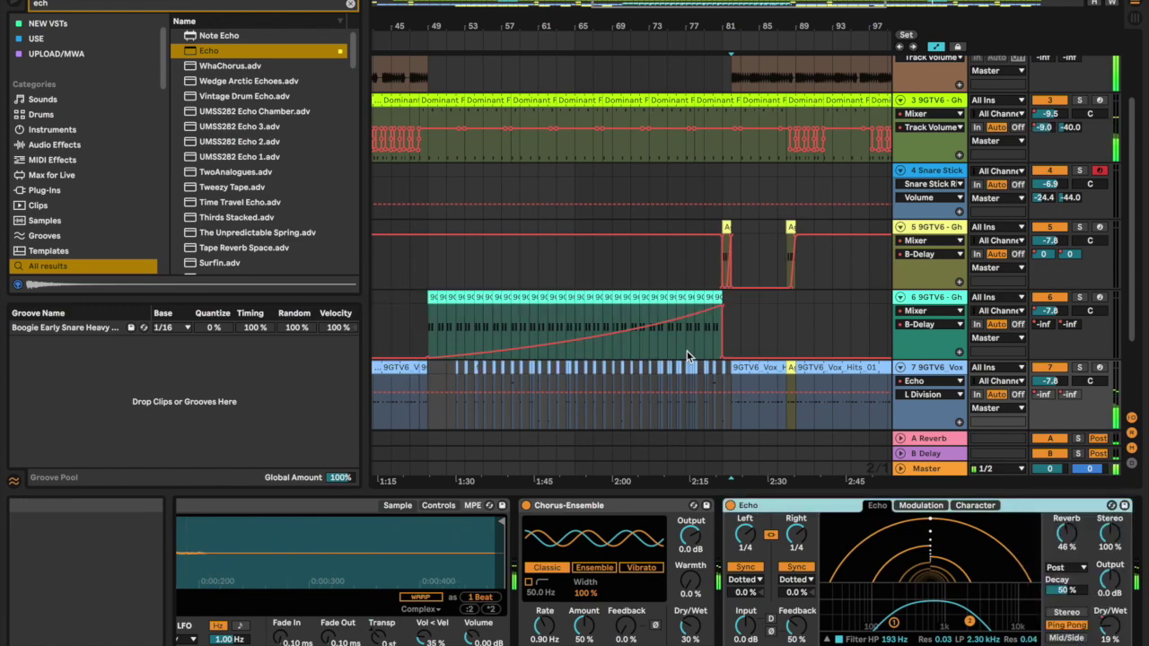
Duplicate the 9GTV6_Claps_Snares clip at bar 107 on track 4 five times, filling the track up to bar 131.
scroll(686, 356, "right", 1)
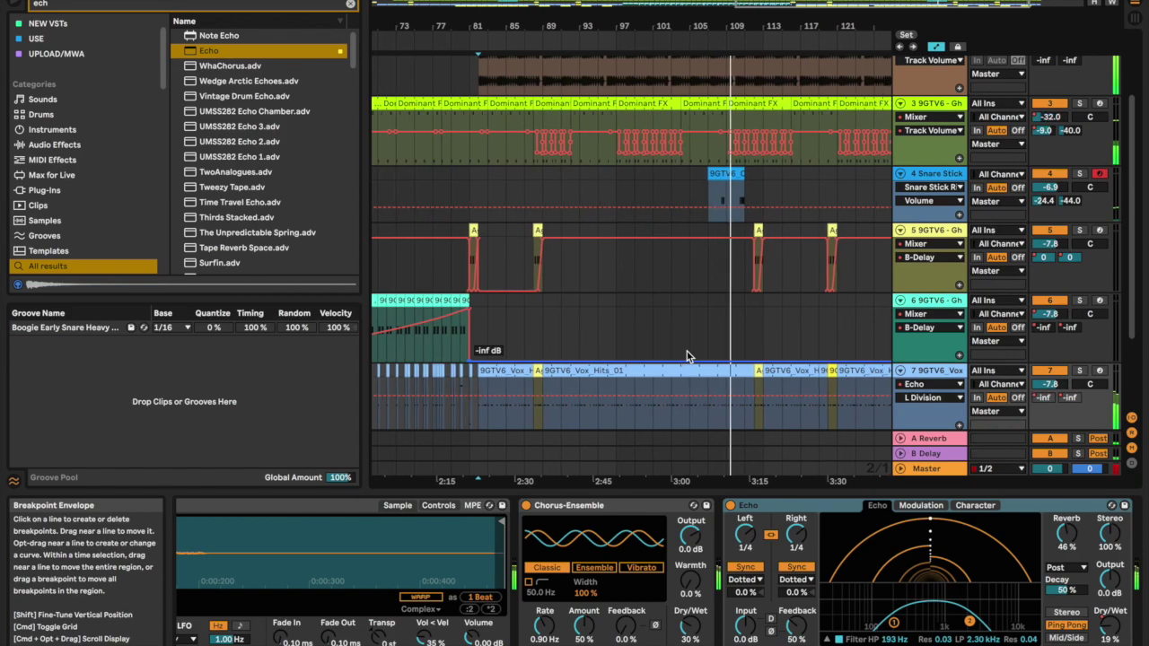
scroll(687, 356, "right", 1)
scroll(686, 356, "up", 3)
scroll(687, 351, "up", 2)
scroll(687, 351, "right", 2)
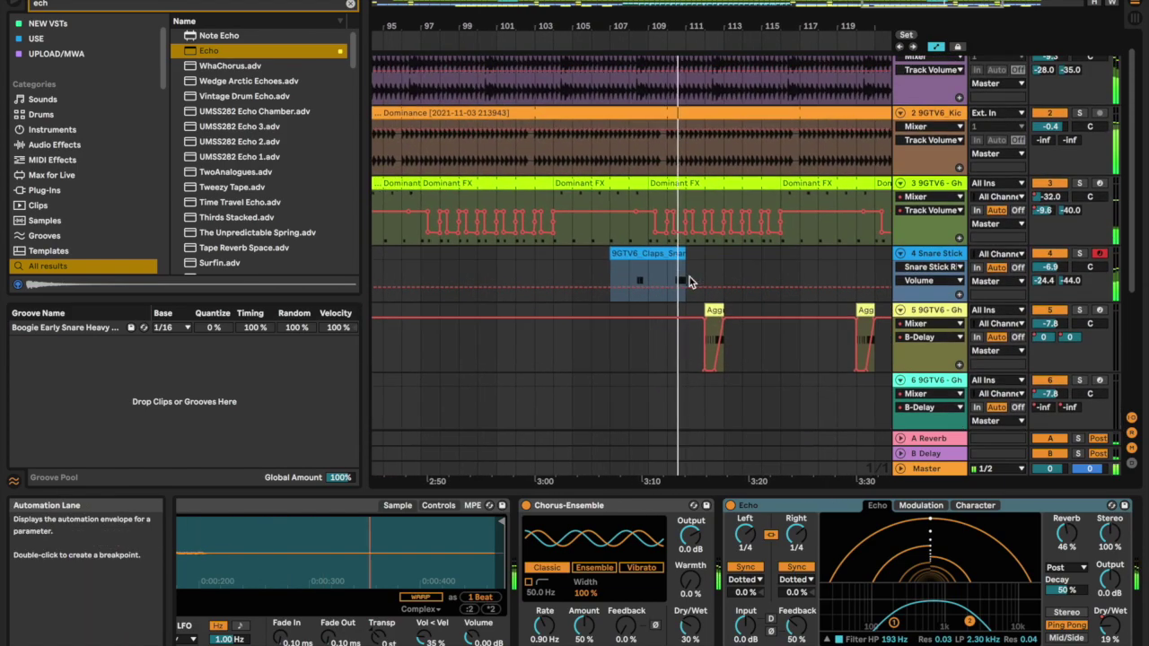
scroll(688, 275, "up", 4)
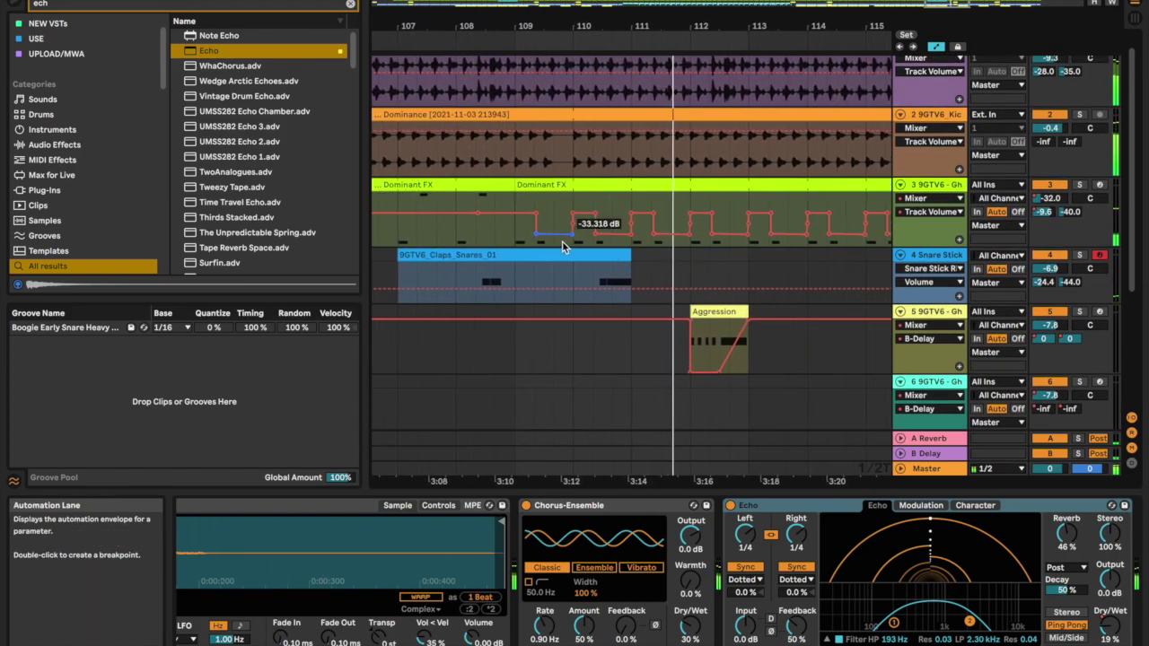
left_click(564, 254)
key("super+d")
scroll(564, 253, "right", 3)
scroll(565, 252, "down", 2)
key("super+d")
scroll(566, 250, "down", 4)
key("super+d")
key("super+d")
key("super+d")
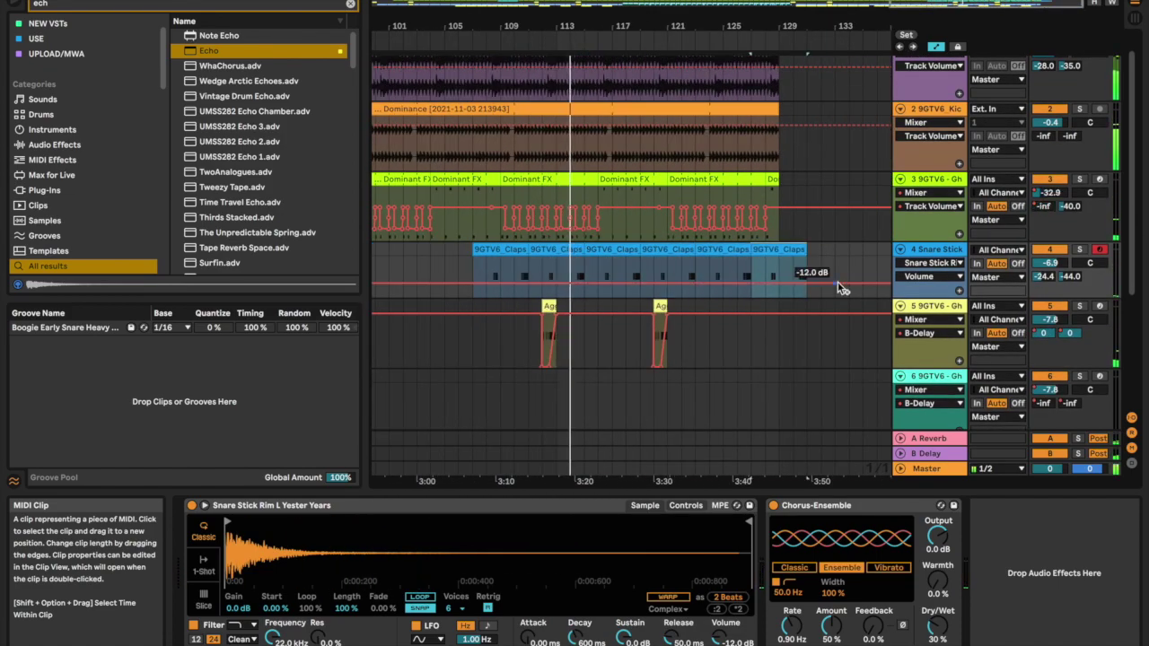
left_click_drag(805, 254, 780, 251)
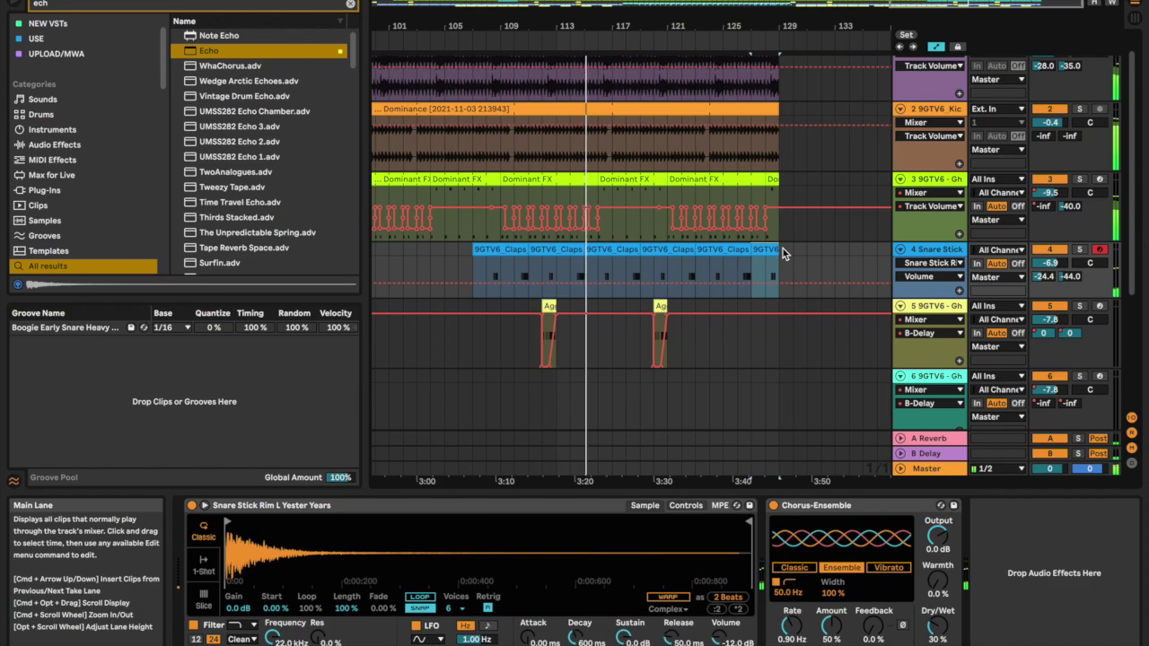
key("super+z")
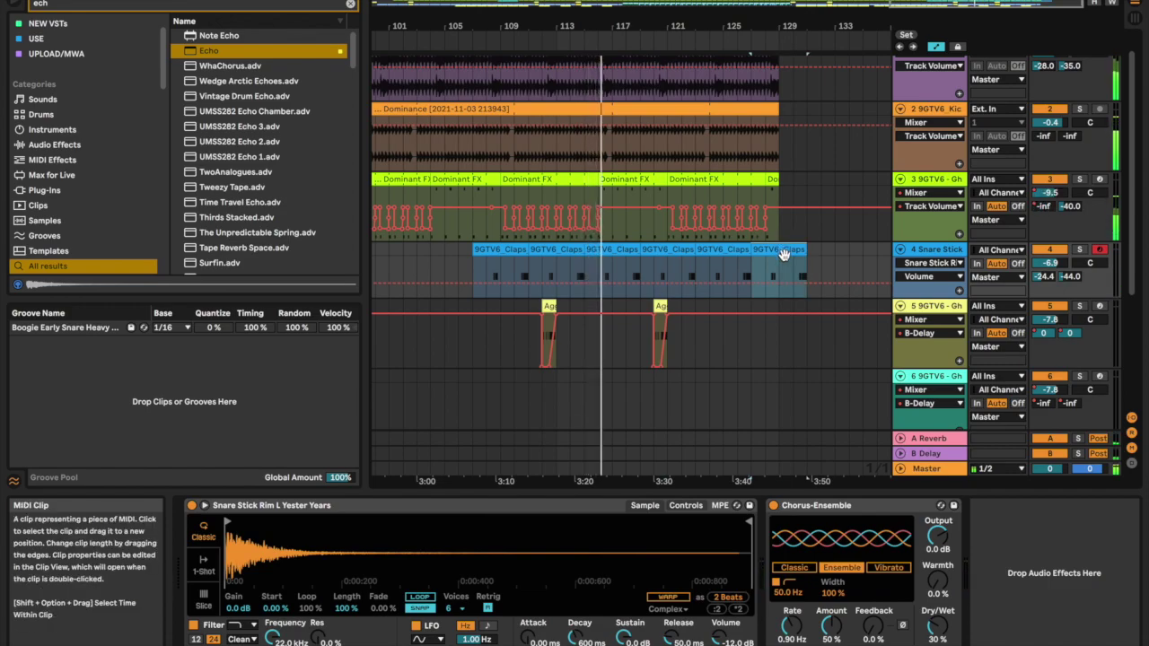
Cut gaps into the duplicated claps clips on track 4 at bars 115 to 116, 120, 124 and 128.
left_click(598, 257)
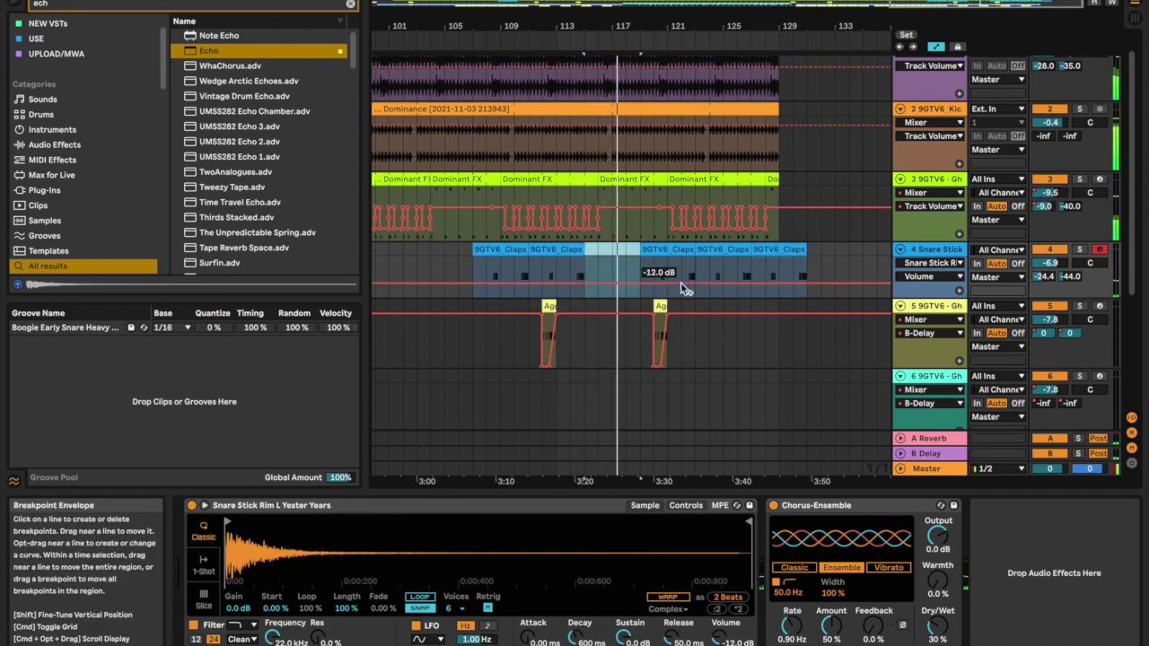
left_click(615, 270)
key("super+e")
left_click(588, 250)
key("Delete")
left_click(663, 264)
left_click_drag(662, 265, 716, 278)
key("Delete")
key("super+e")
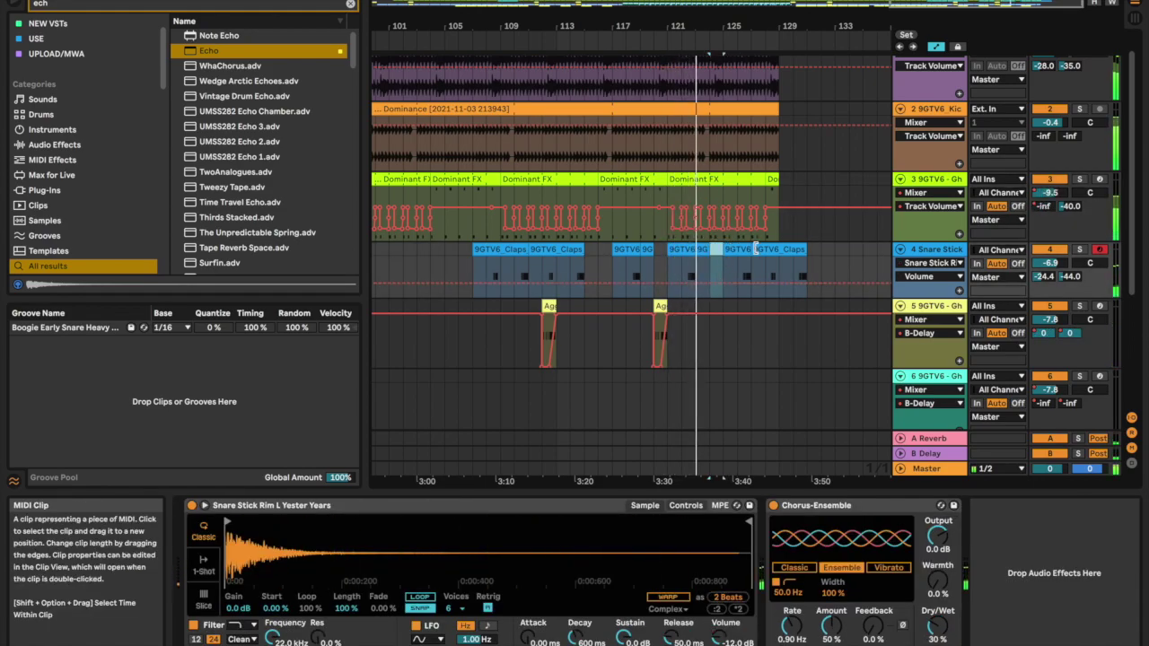
scroll(768, 256, "up", 3)
scroll(772, 253, "down", 5)
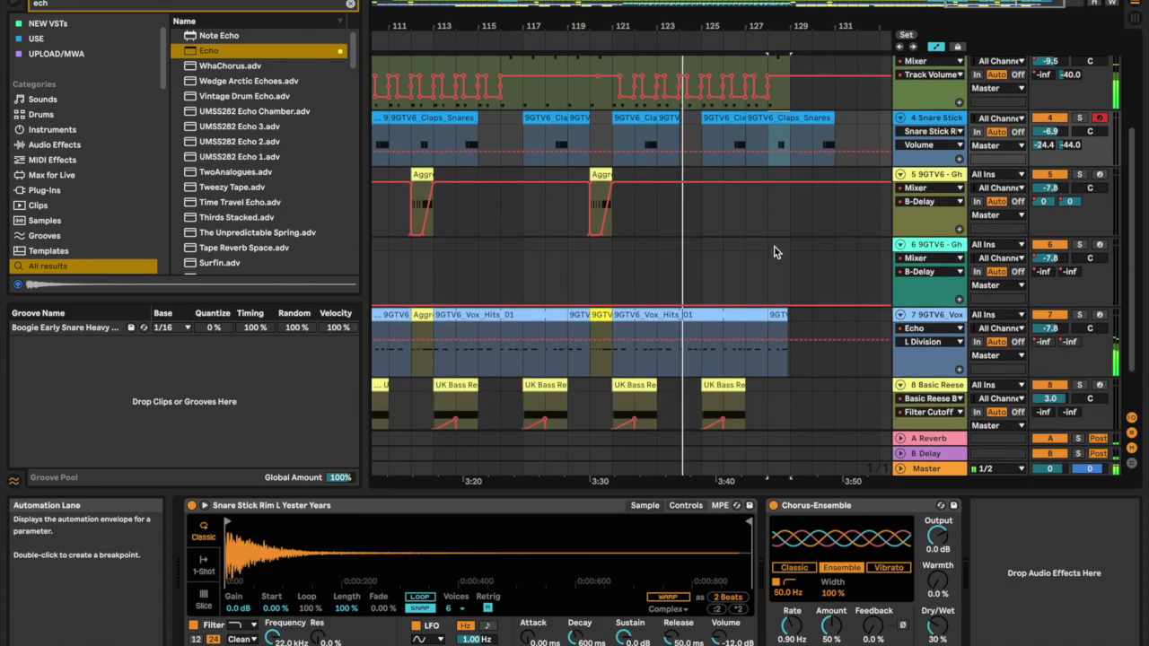
Stretch the last Filter Cutoff ramp on track 8 so it peaks higher at bar 129.
scroll(775, 252, "down", 4)
scroll(775, 251, "down", 2)
left_click_drag(791, 366, 821, 358)
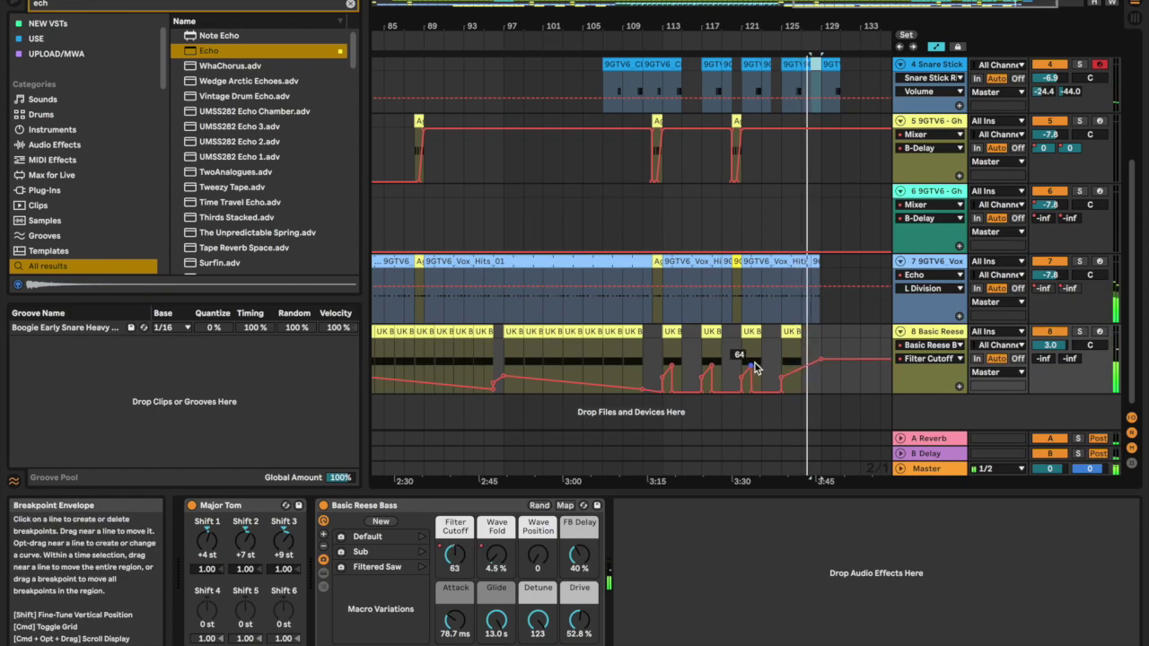
Review the arrangement from the end of the second drop at bar 129 back to the breakdown around bars 70 to 77.
scroll(779, 368, "up", 2)
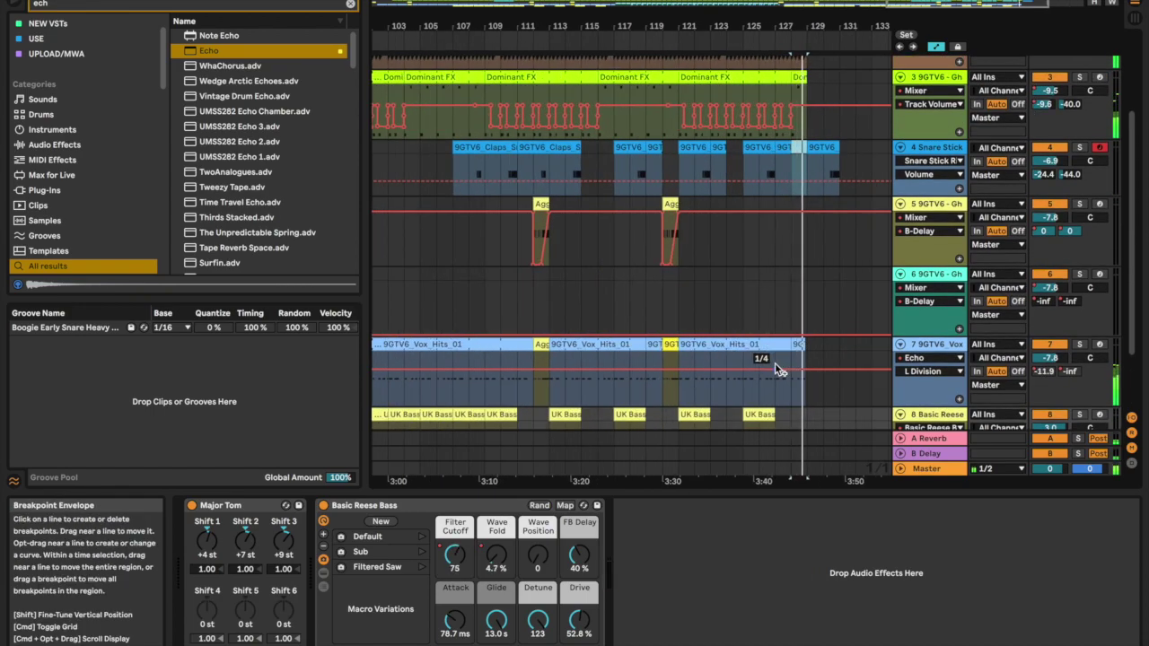
scroll(775, 365, "right", 4)
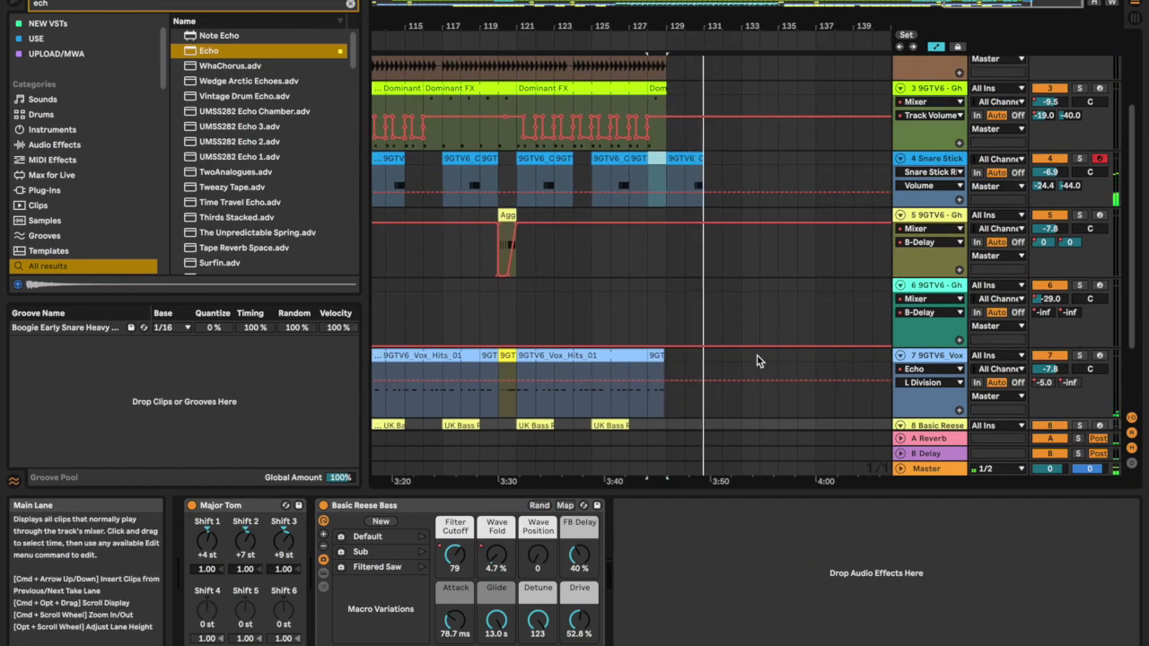
scroll(640, 305, "down", 5)
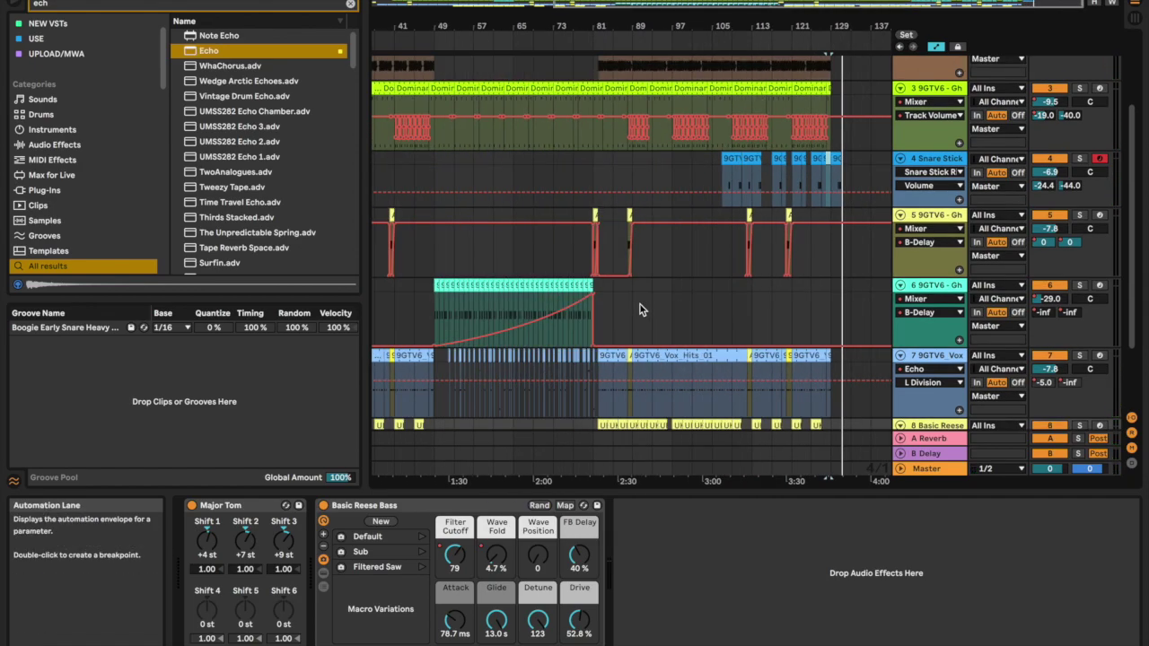
scroll(794, 274, "left", 4)
scroll(796, 275, "up", 4)
scroll(796, 275, "down", 3)
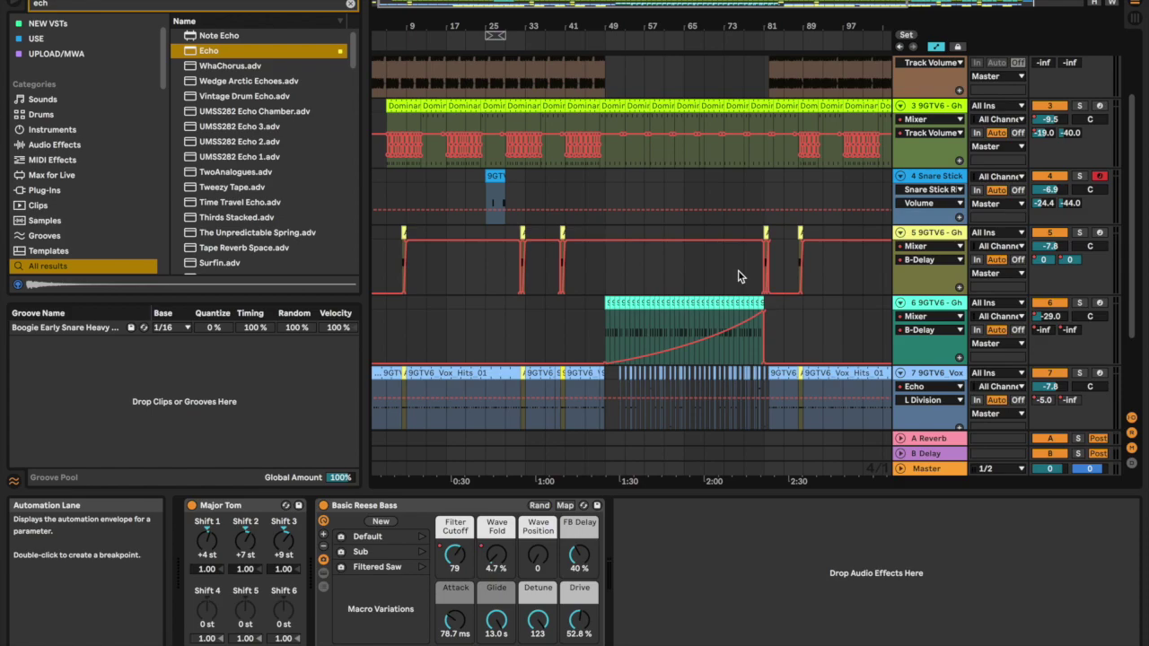
scroll(737, 276, "up", 15)
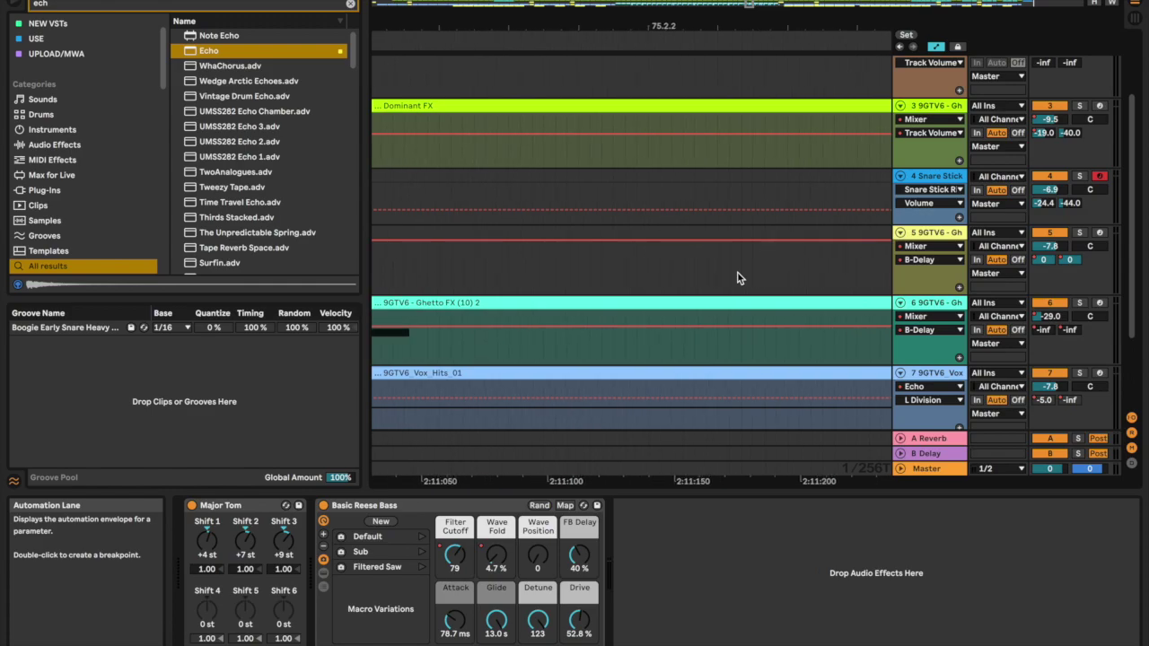
scroll(738, 276, "down", 10)
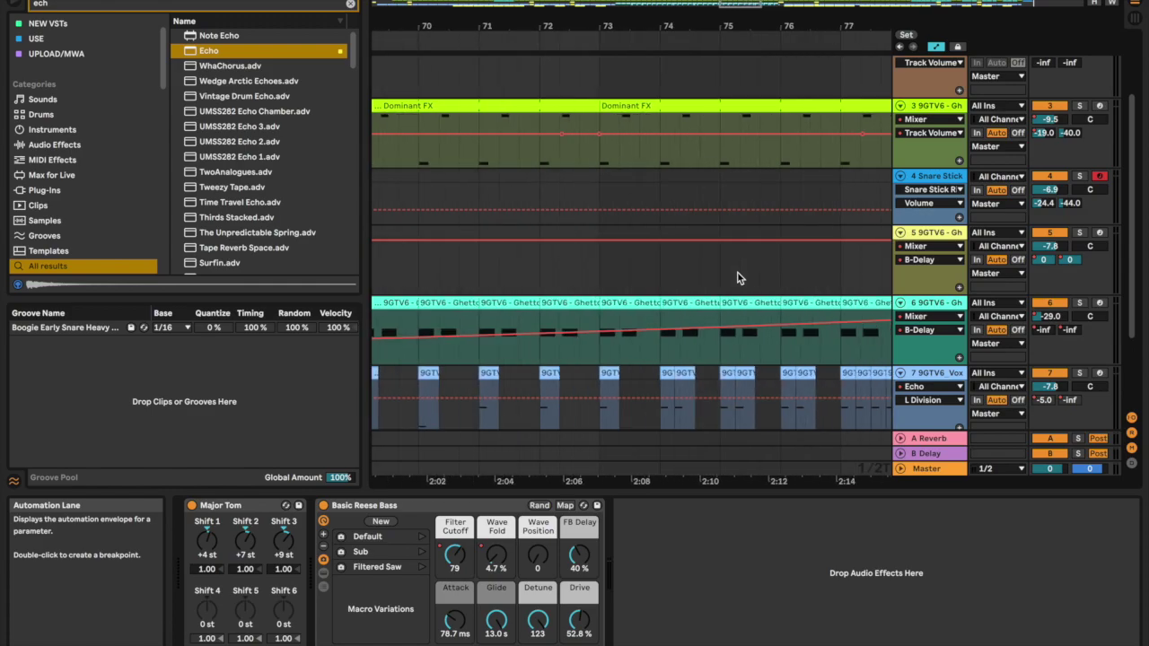